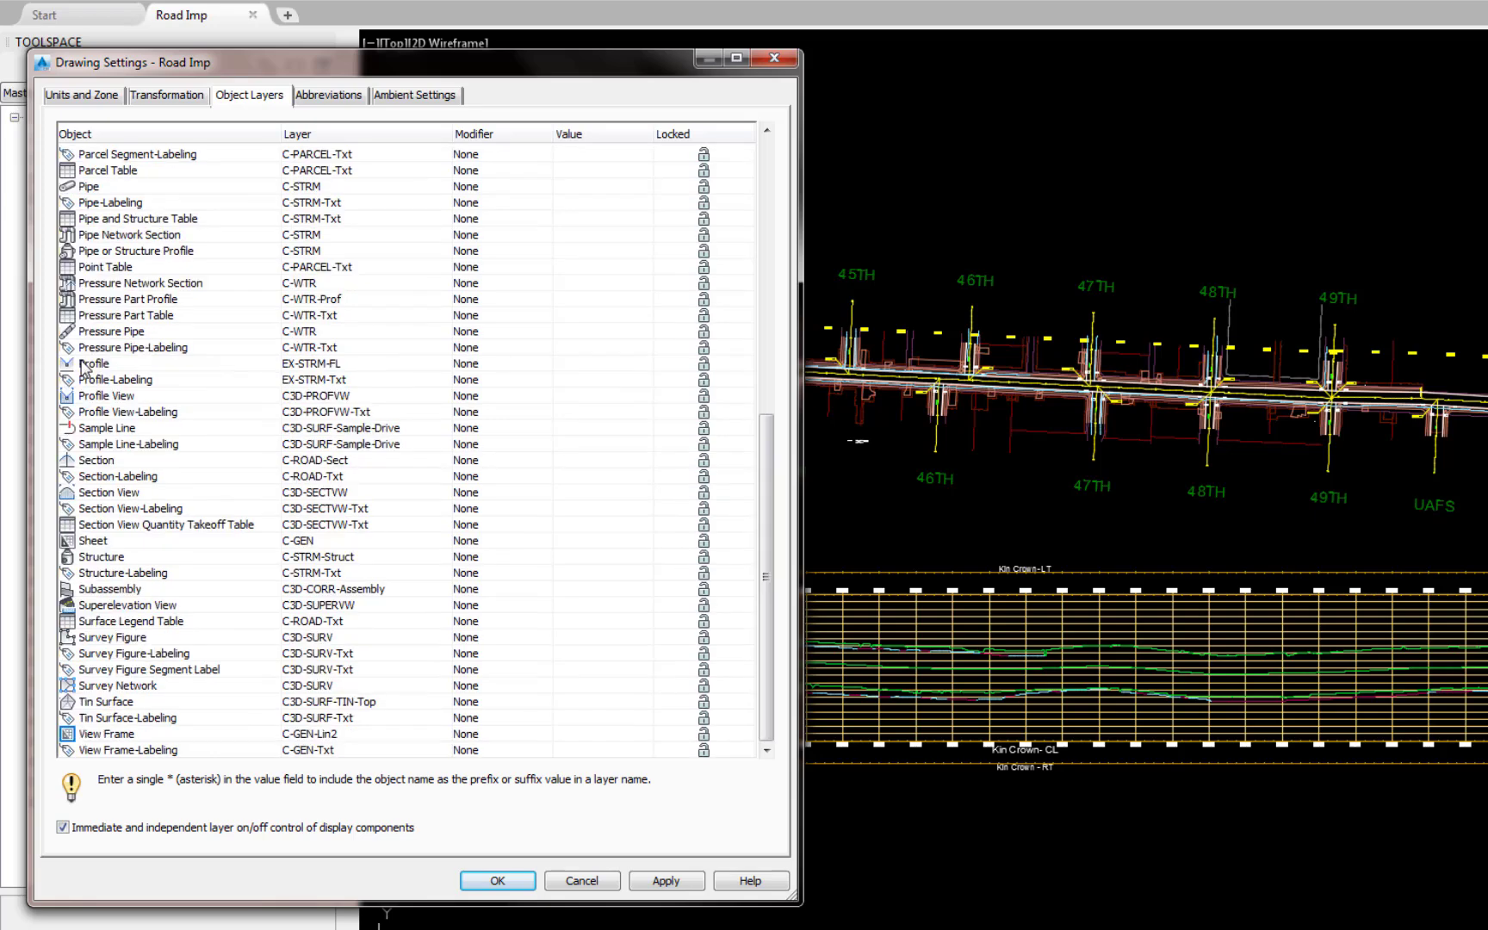
# Step: Assign the C-ROAD-Prof layer to the Profile object in the drawing's object layer settings
pyautogui.click(442, 370)
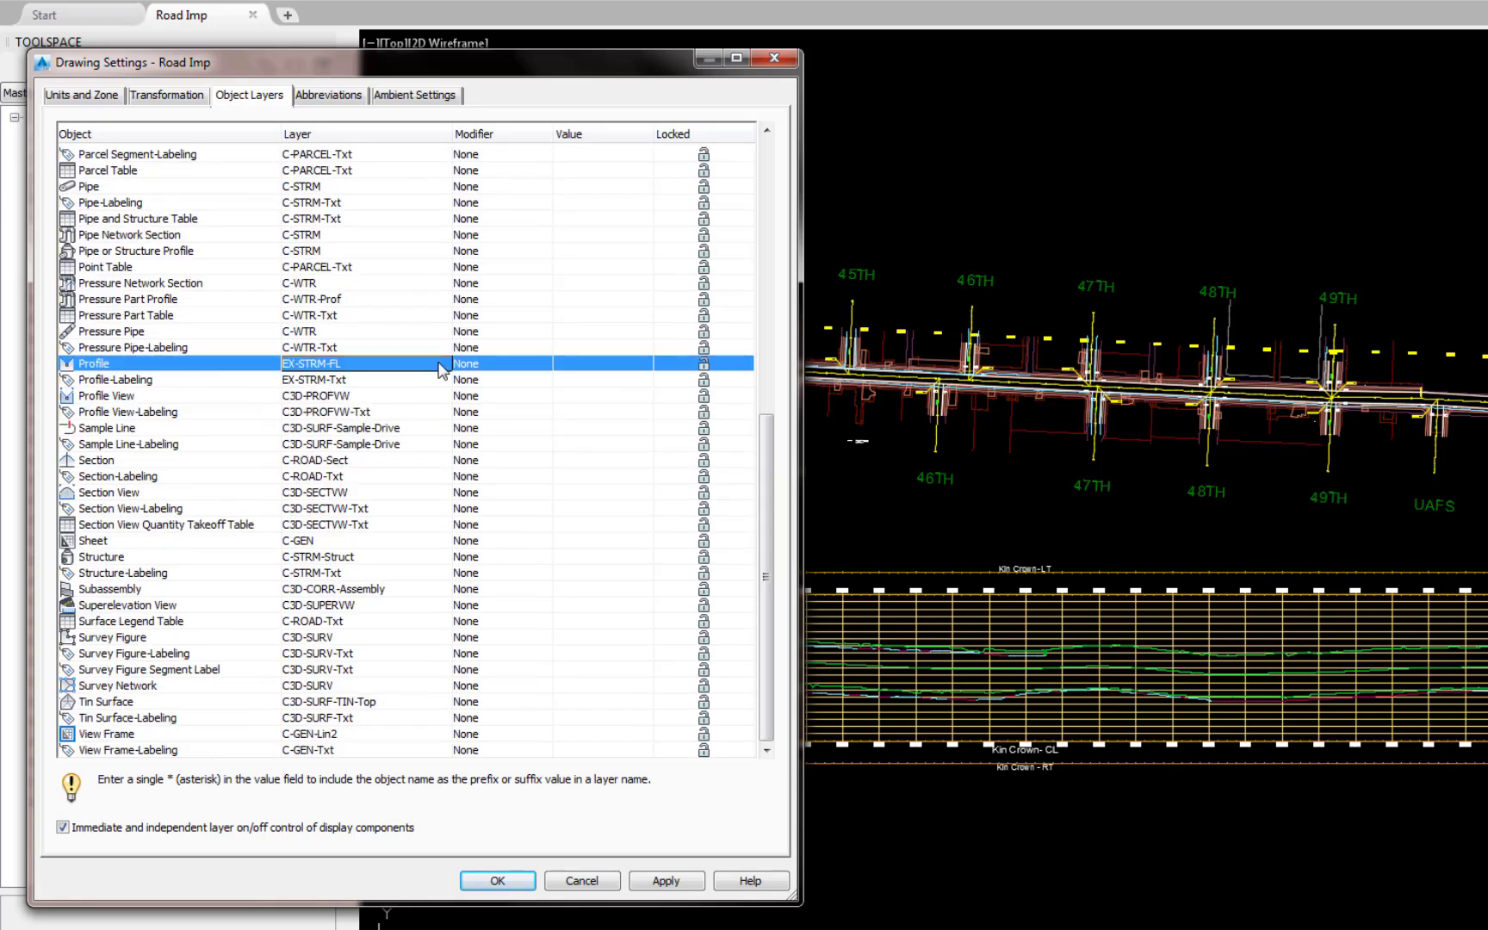
pyautogui.click(442, 368)
pyautogui.scroll(-5, 982, 345)
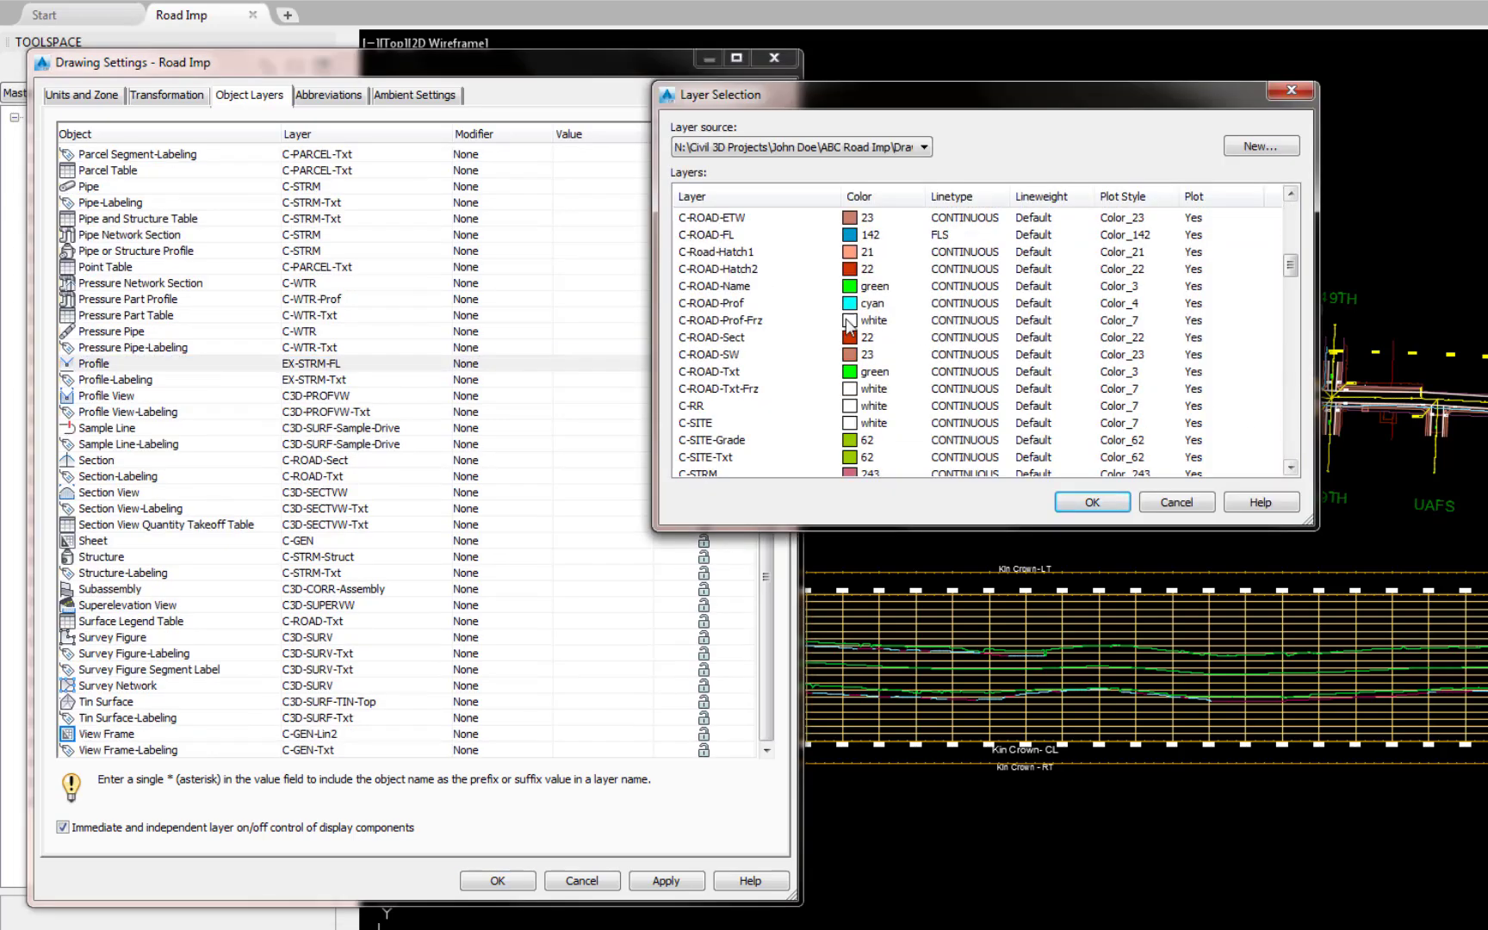
pyautogui.click(715, 303)
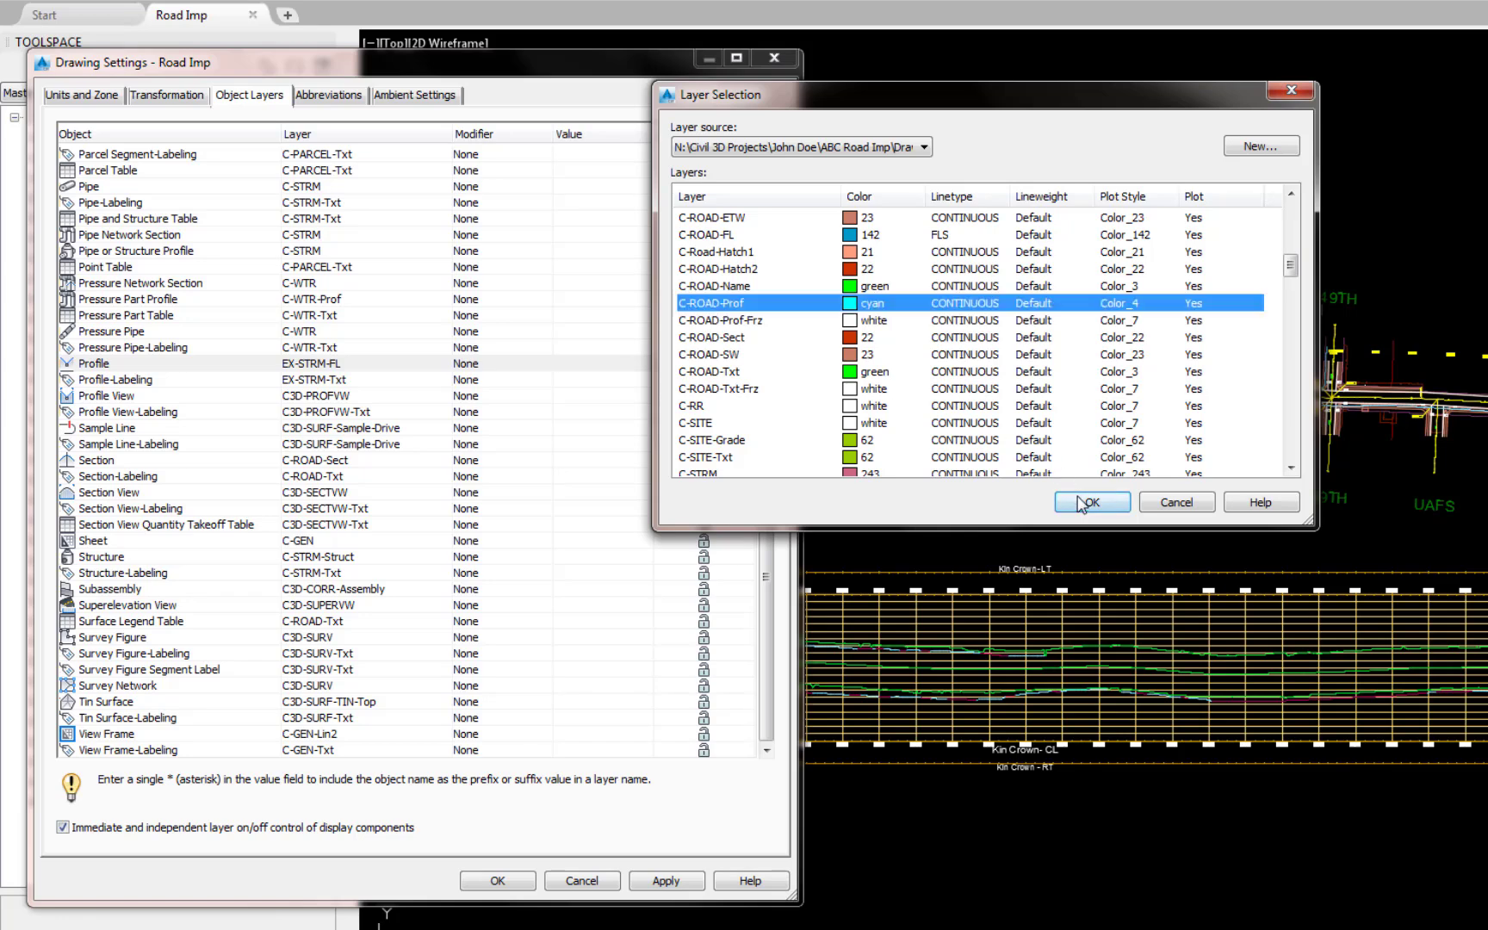
pyautogui.click(1084, 503)
# Step: Assign the C-ROAD-Txt layer to the Profile-Labeling object and accept the drawing settings
pyautogui.click(340, 380)
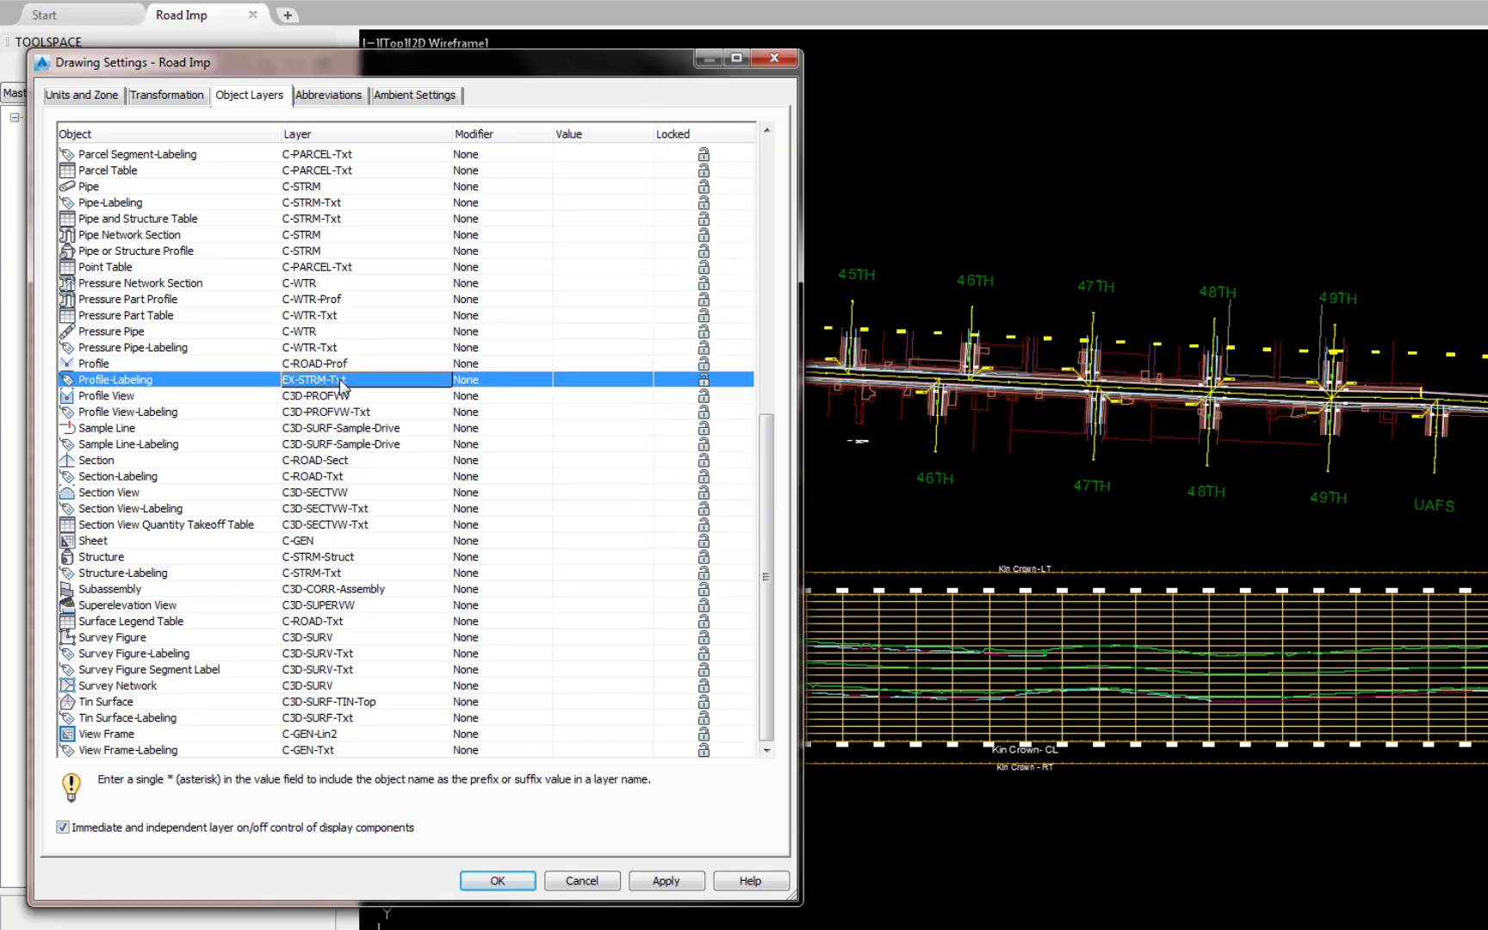
pyautogui.click(447, 386)
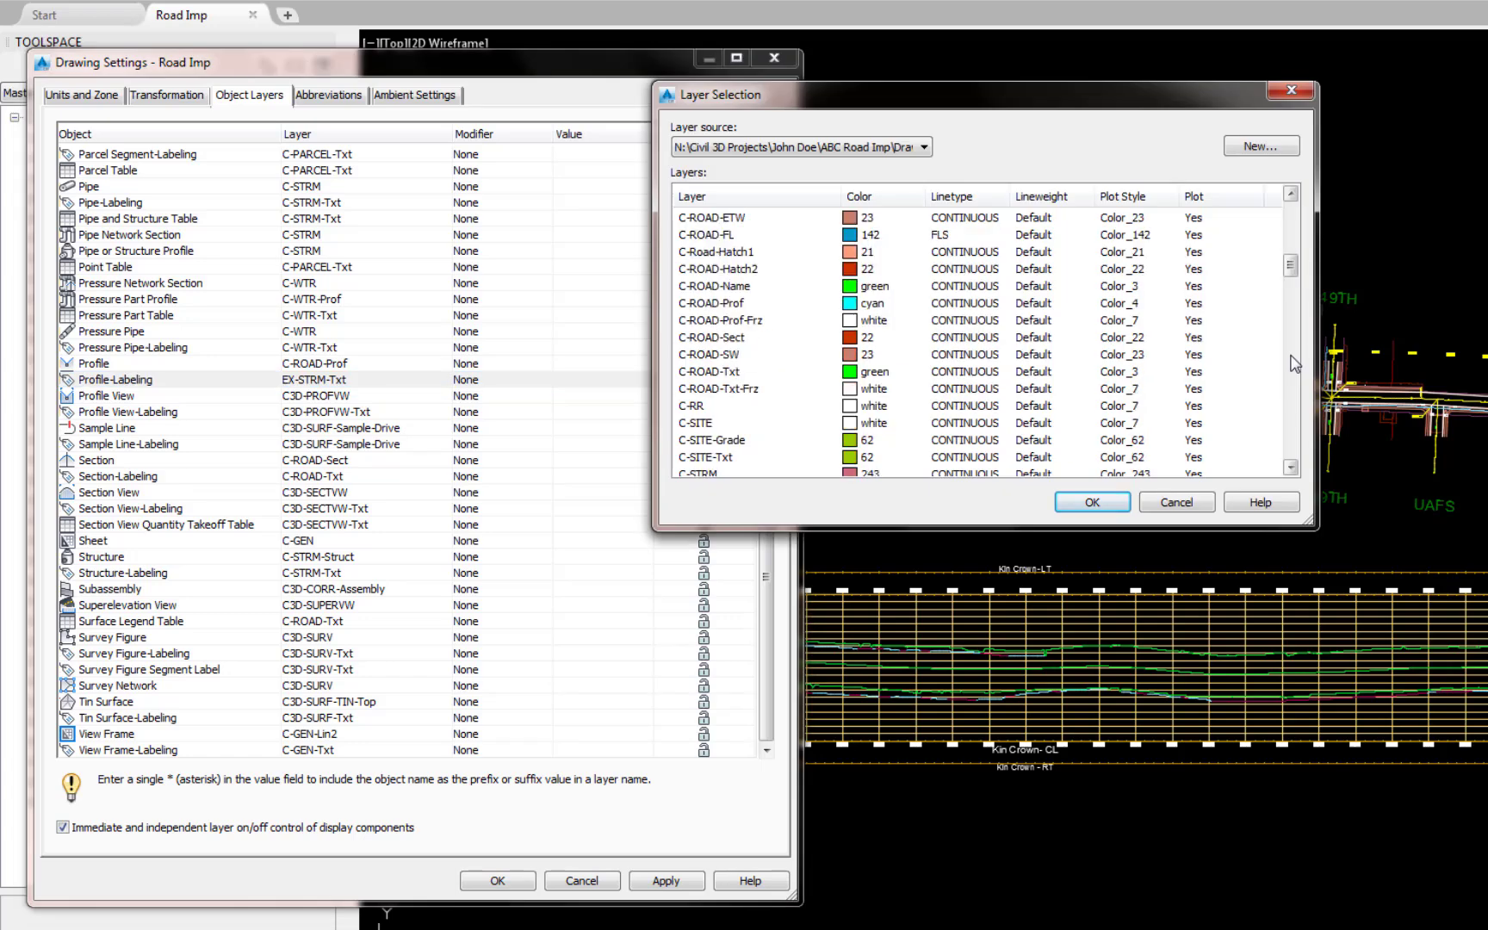
pyautogui.click(708, 371)
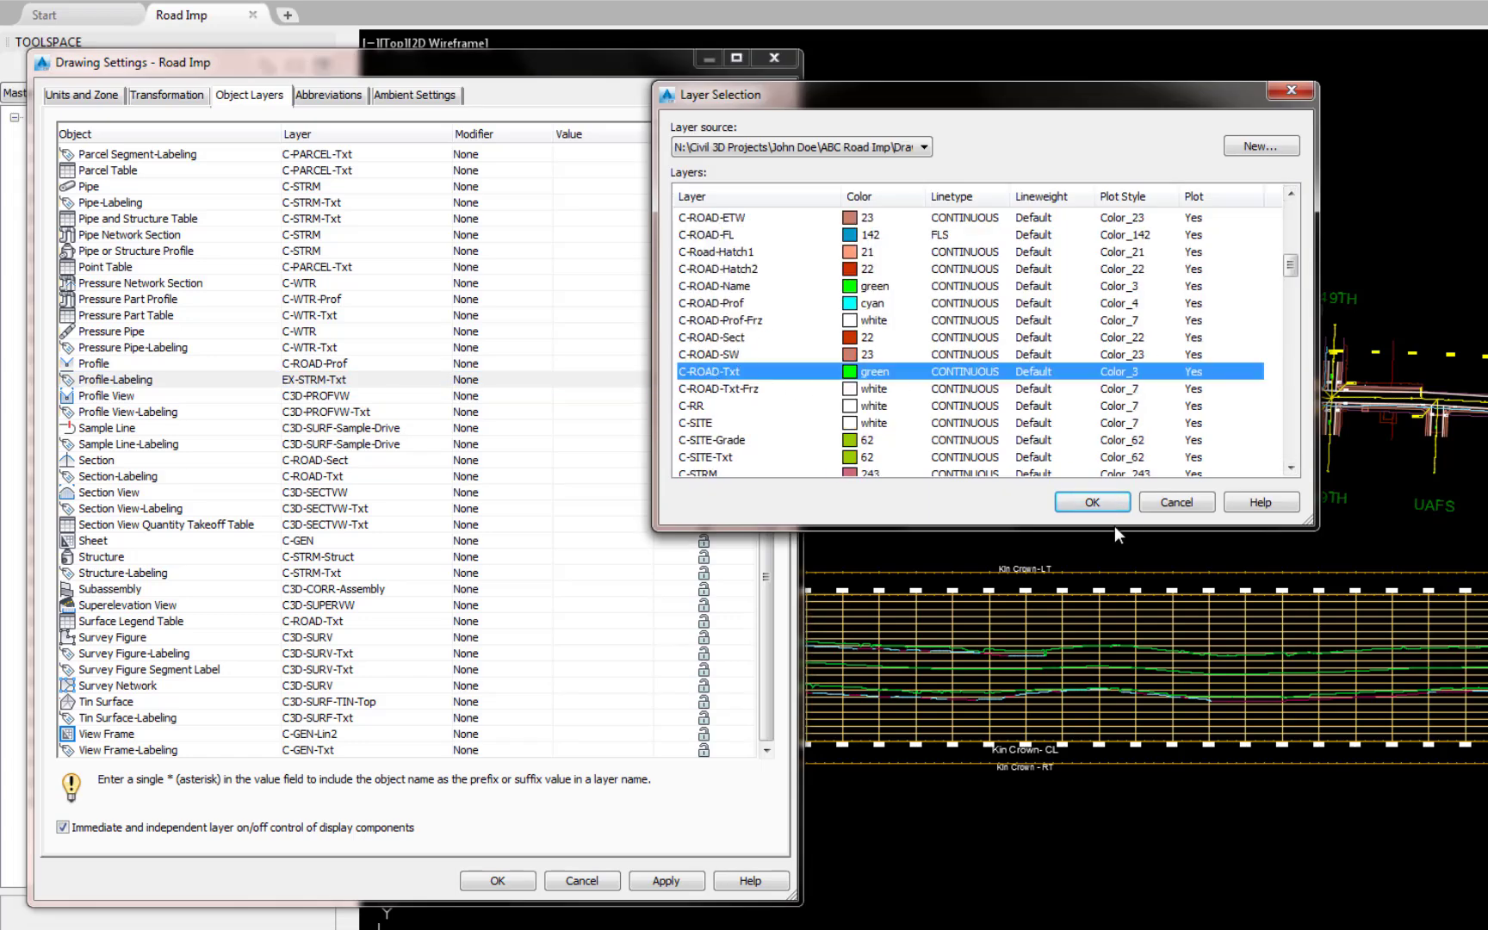
pyautogui.click(1115, 500)
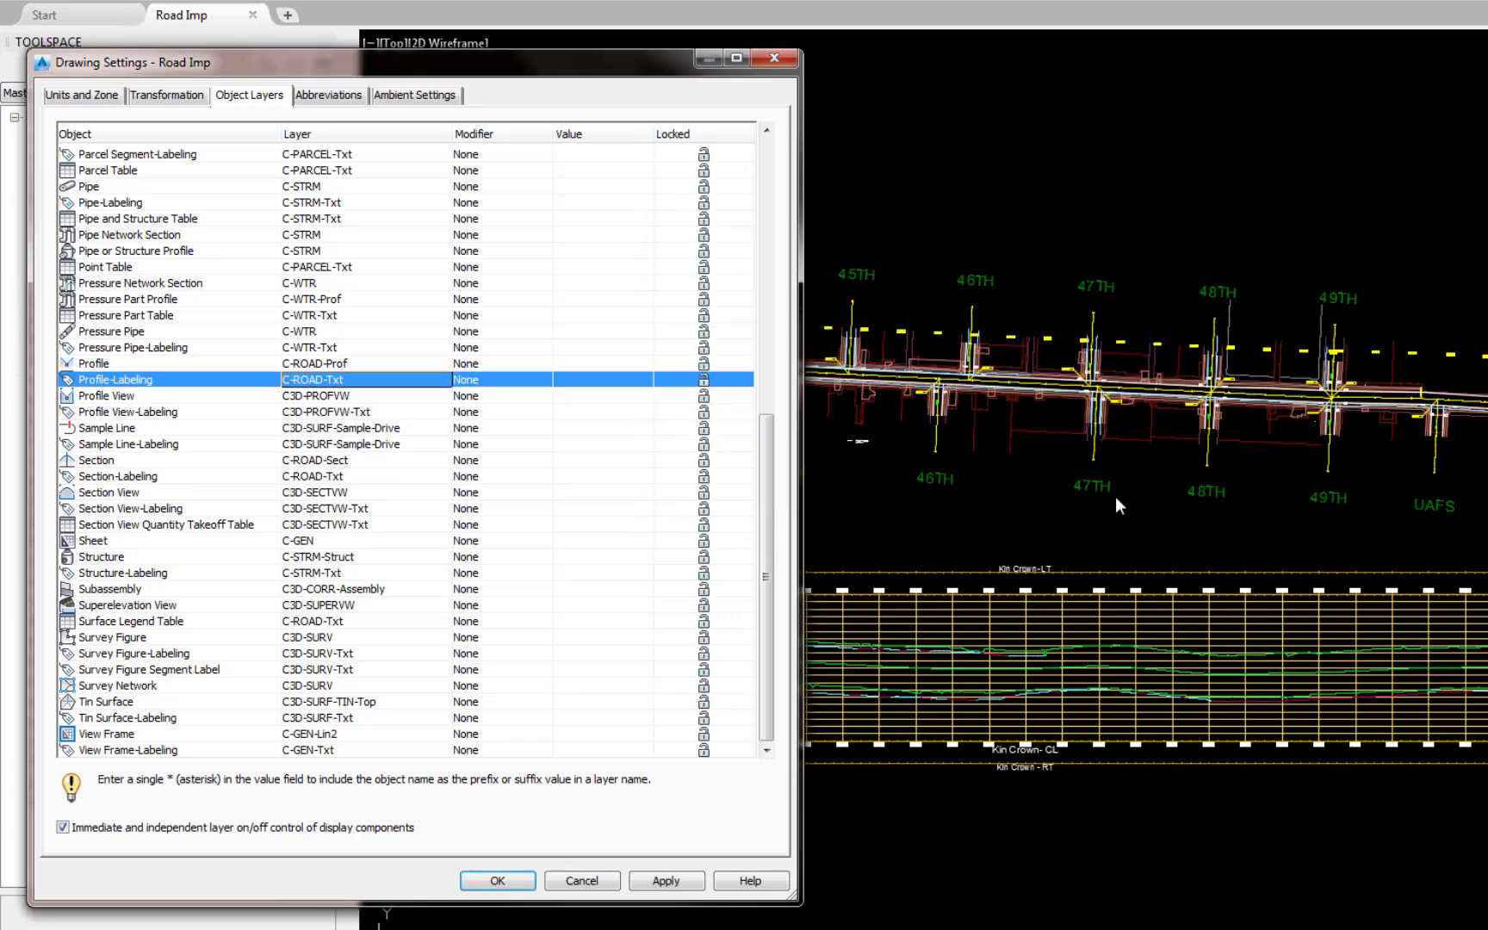
pyautogui.click(499, 882)
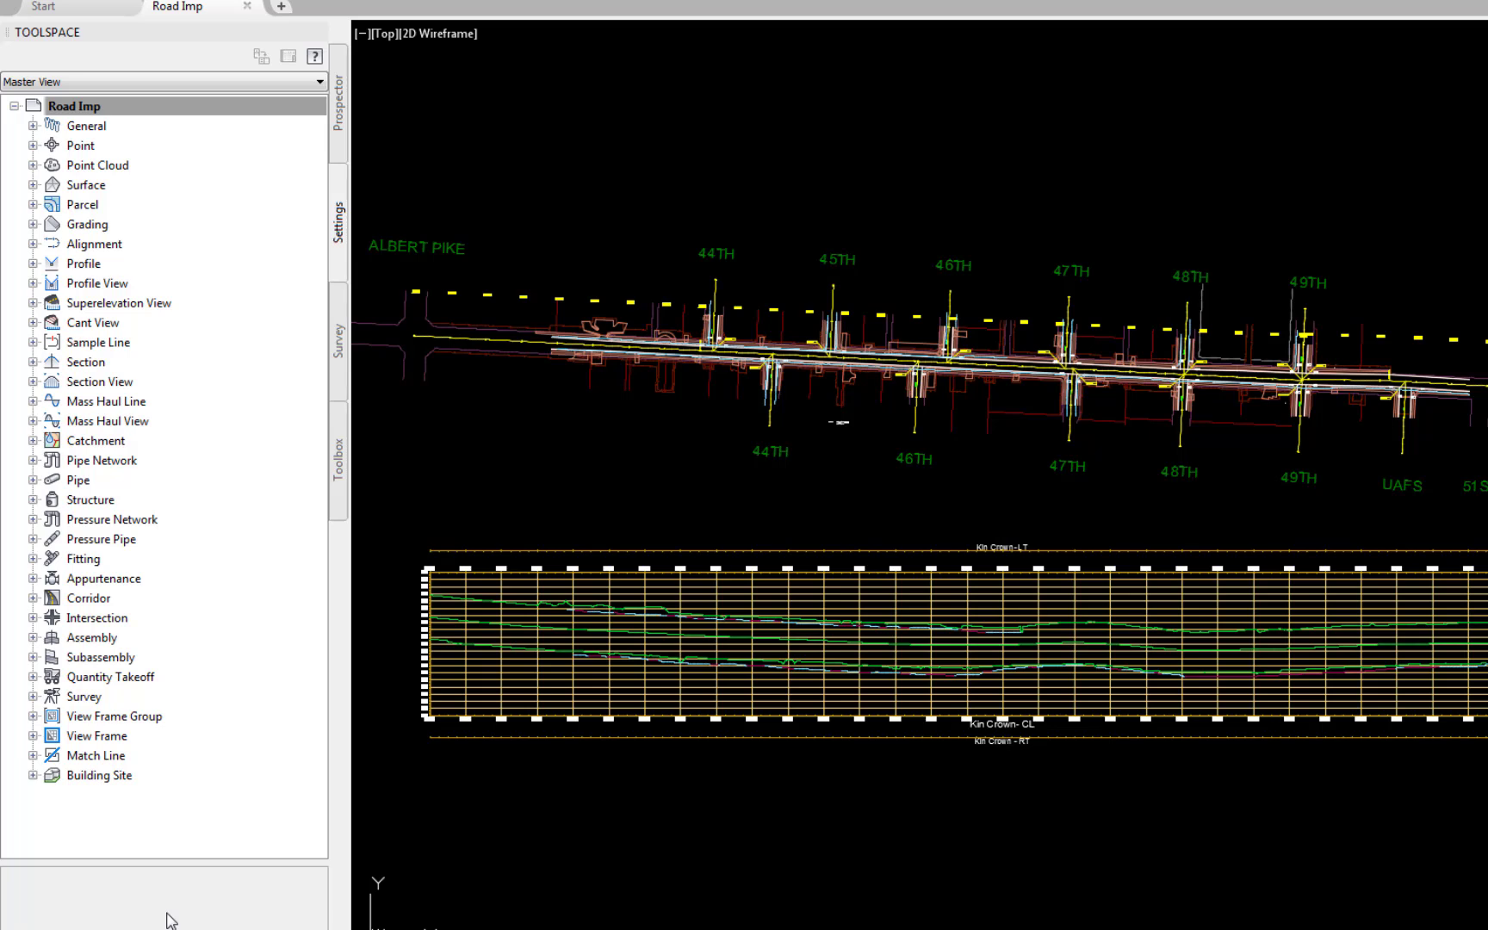
# Step: In the Profile feature settings, set the default profile label set to Prof Label Set - CL
pyautogui.rightClick(93, 265)
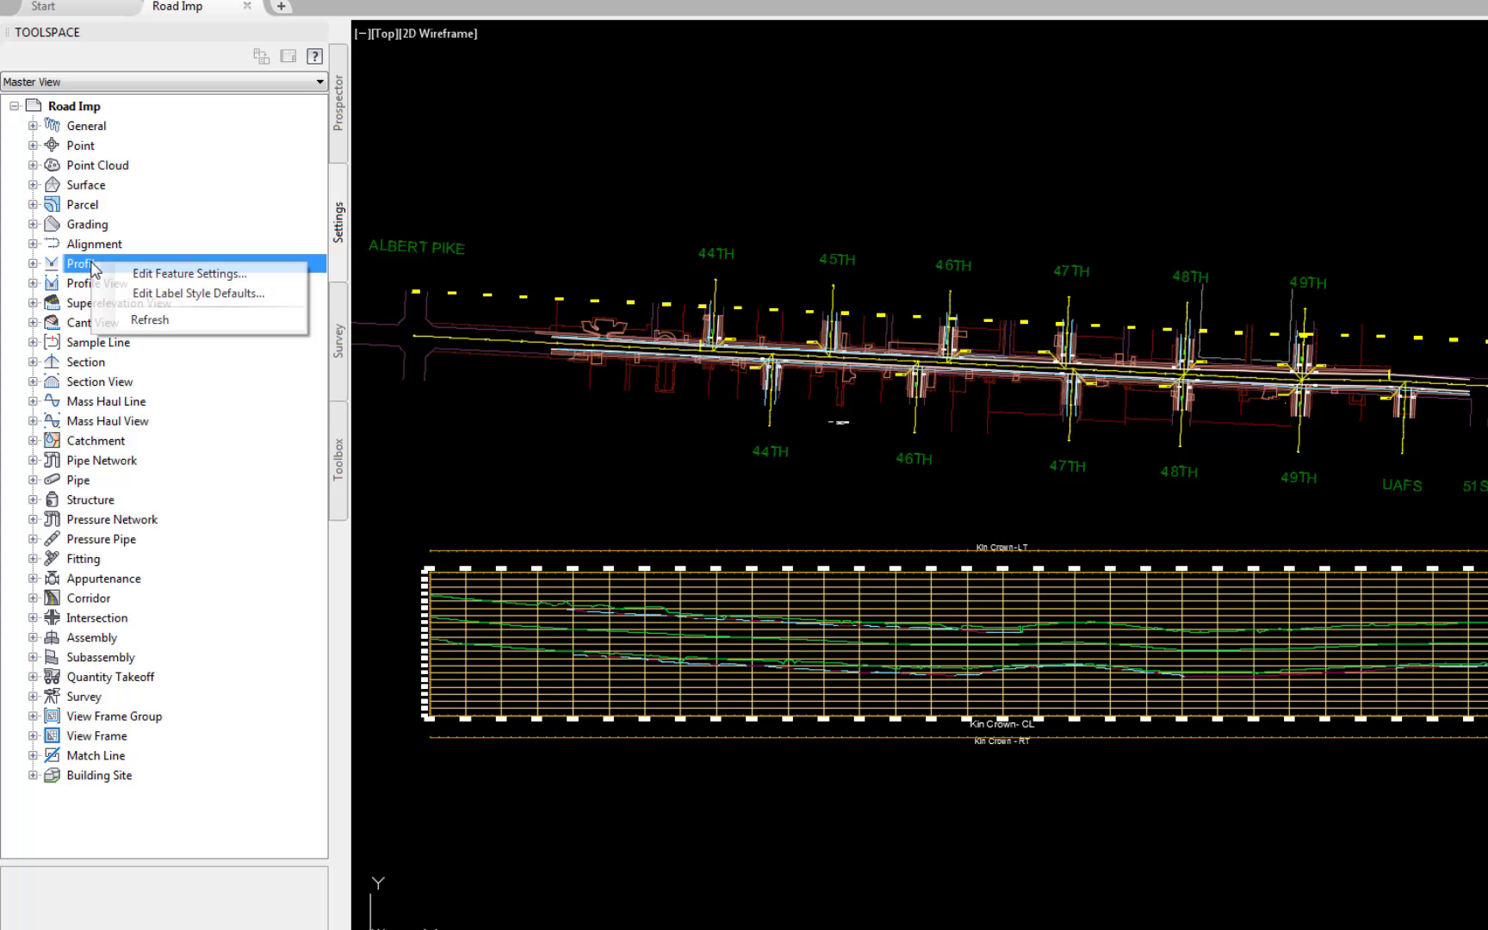
pyautogui.click(139, 275)
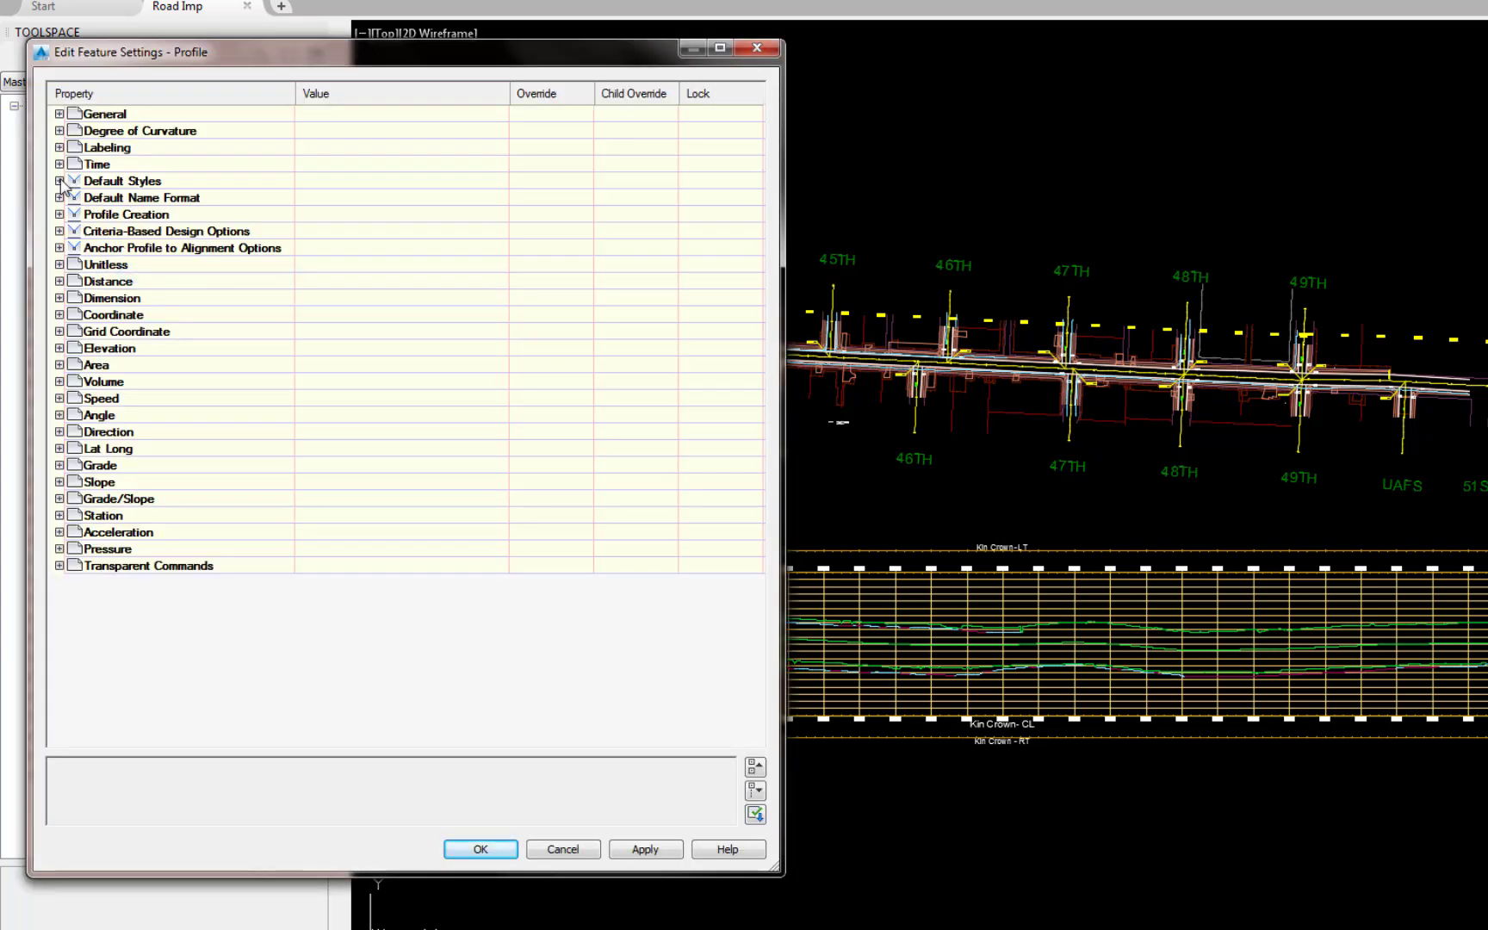
pyautogui.click(60, 181)
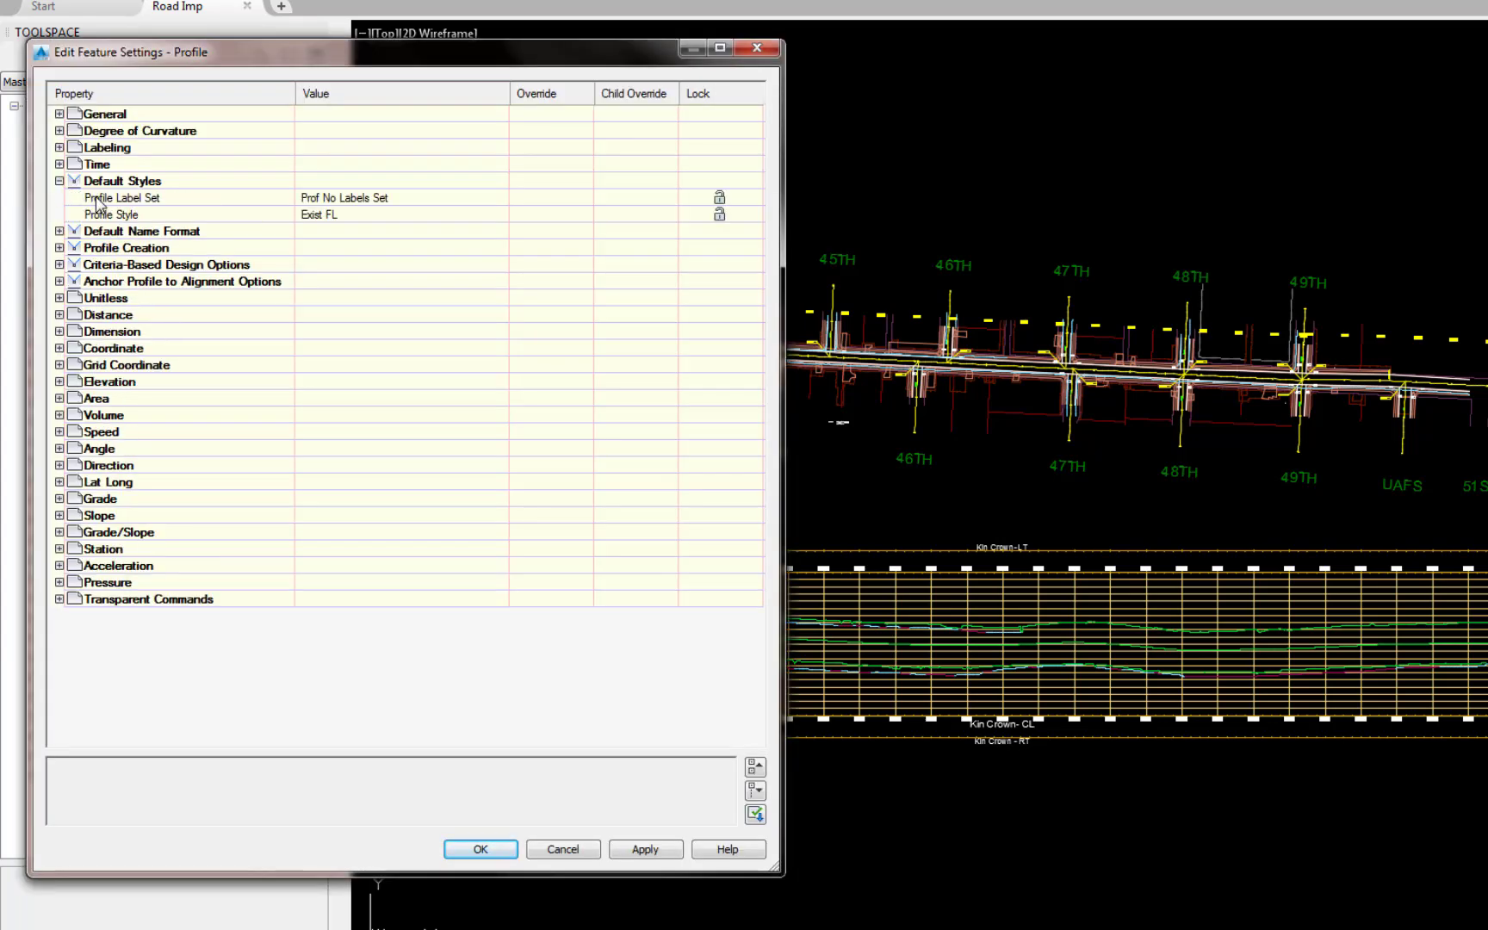
pyautogui.click(498, 205)
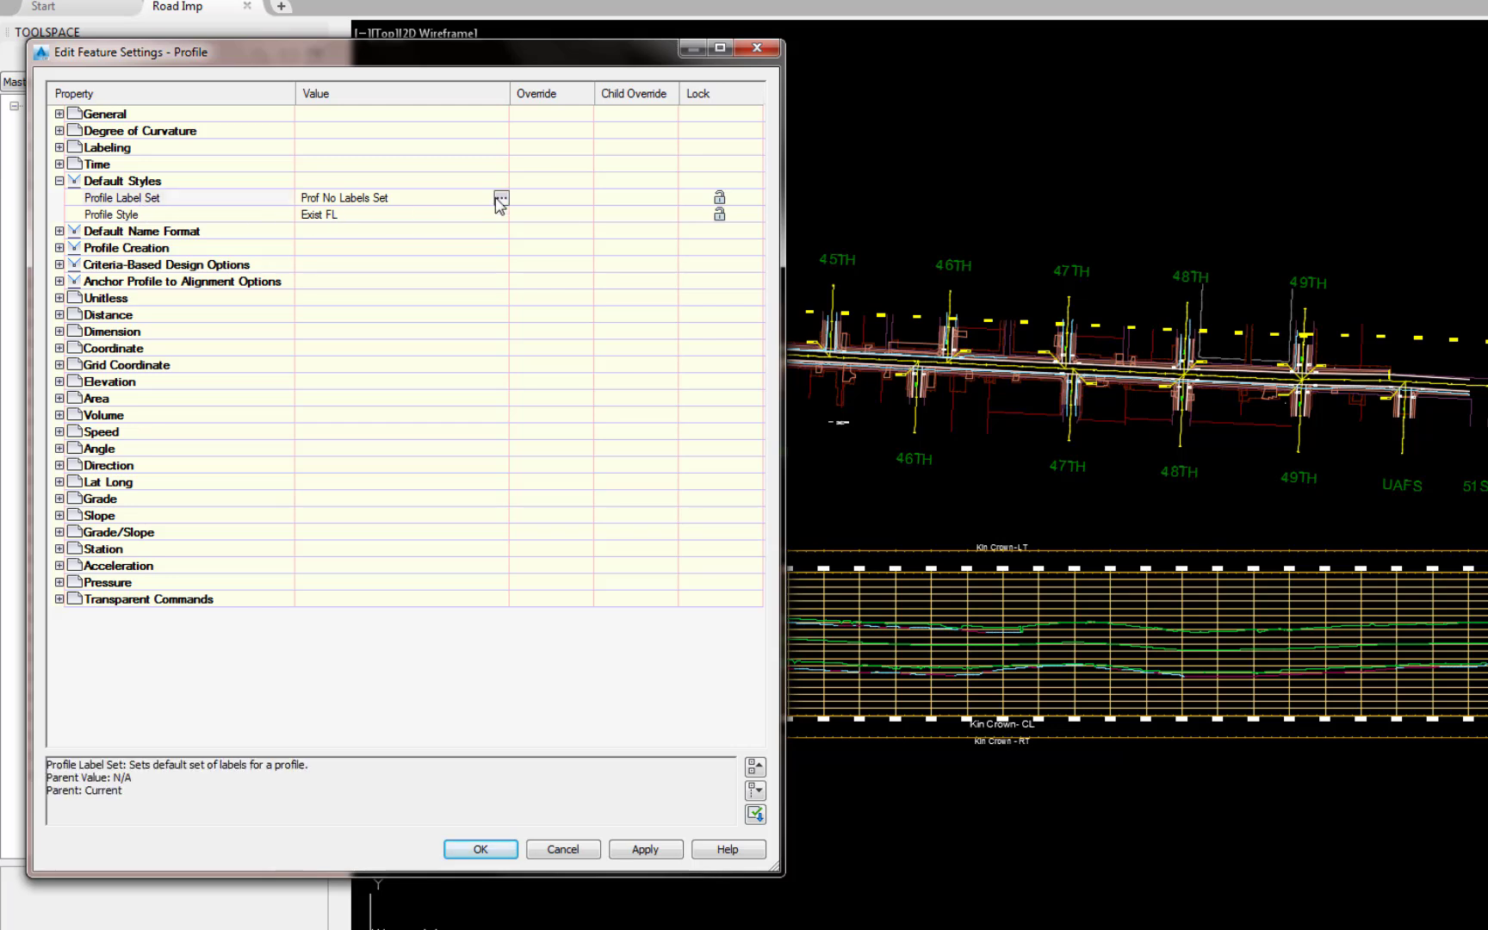
pyautogui.click(500, 200)
pyautogui.click(1379, 508)
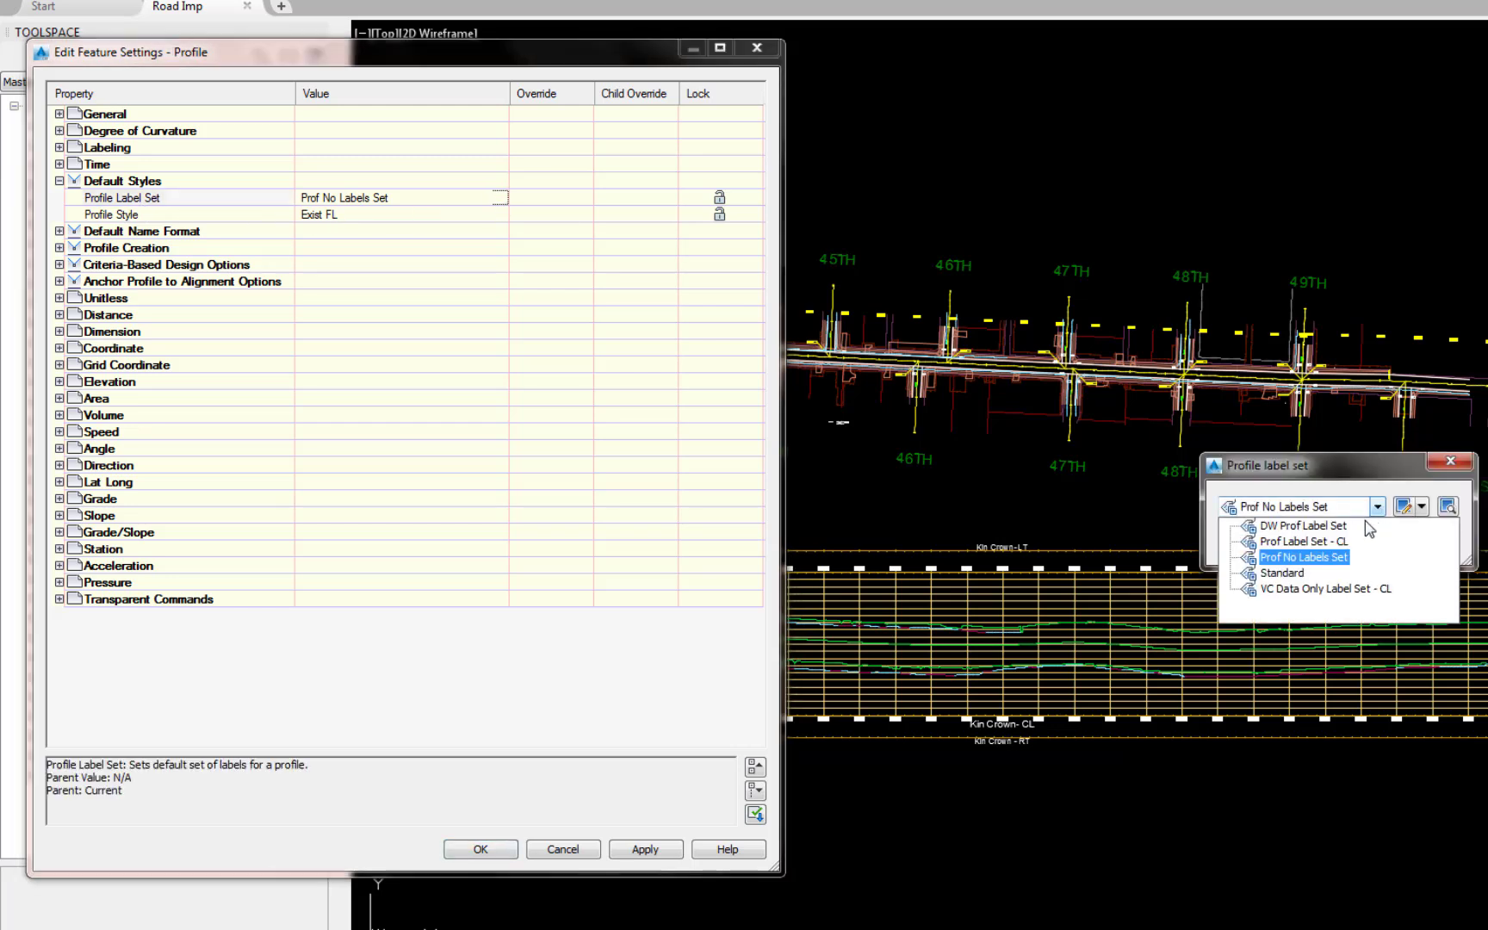
pyautogui.click(1331, 541)
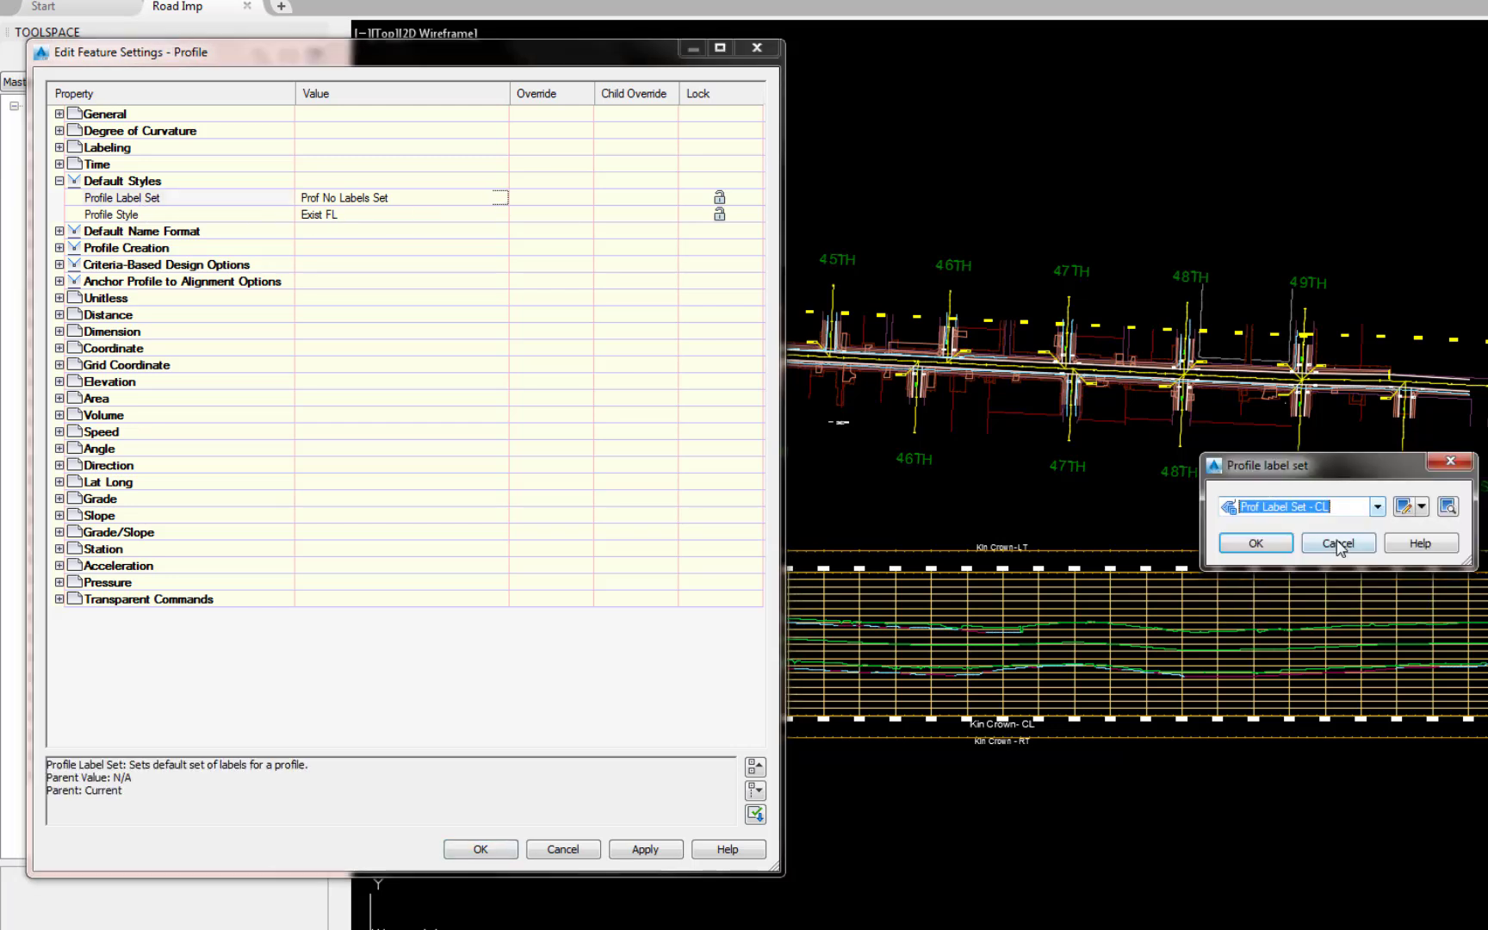
pyautogui.click(1247, 551)
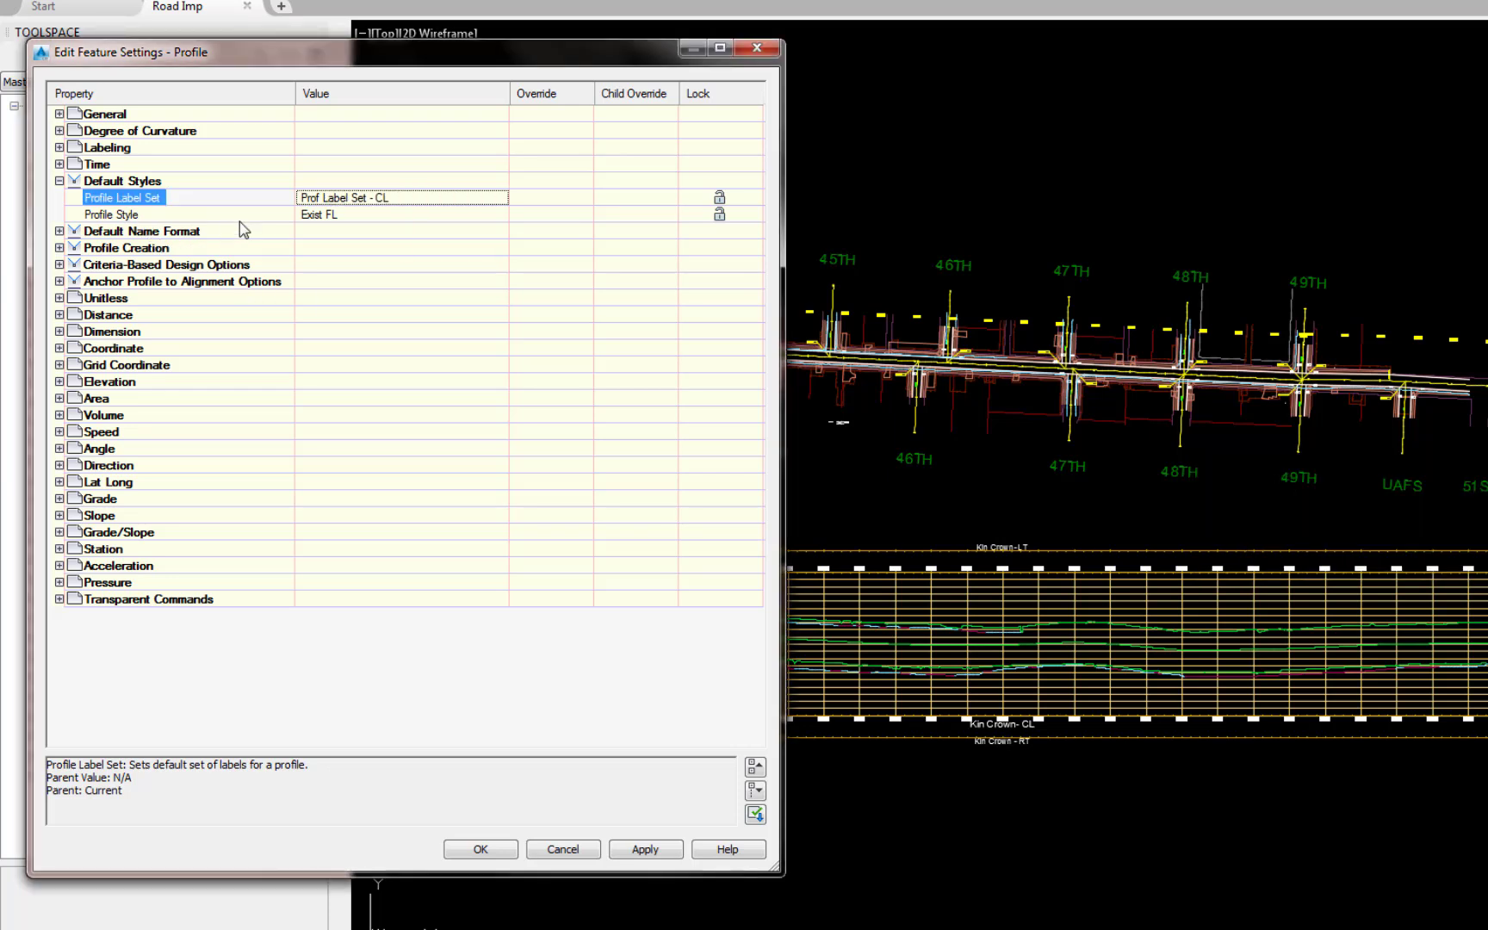
# Step: Set the default profile style to CL Prof Design Label w-Labels
pyautogui.click(497, 217)
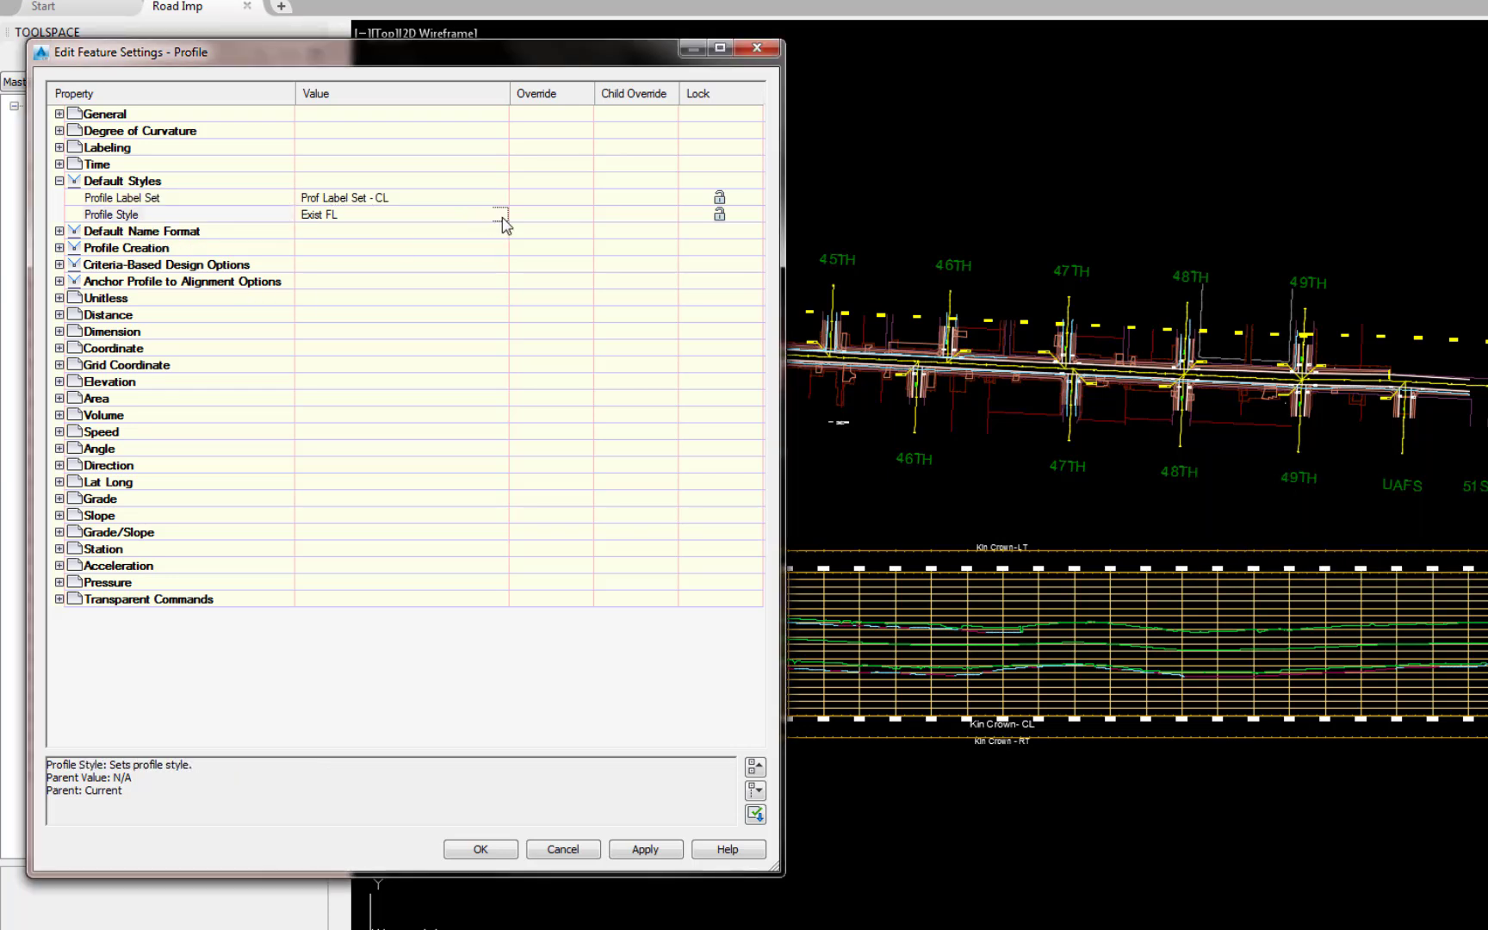
pyautogui.click(501, 215)
pyautogui.click(1378, 507)
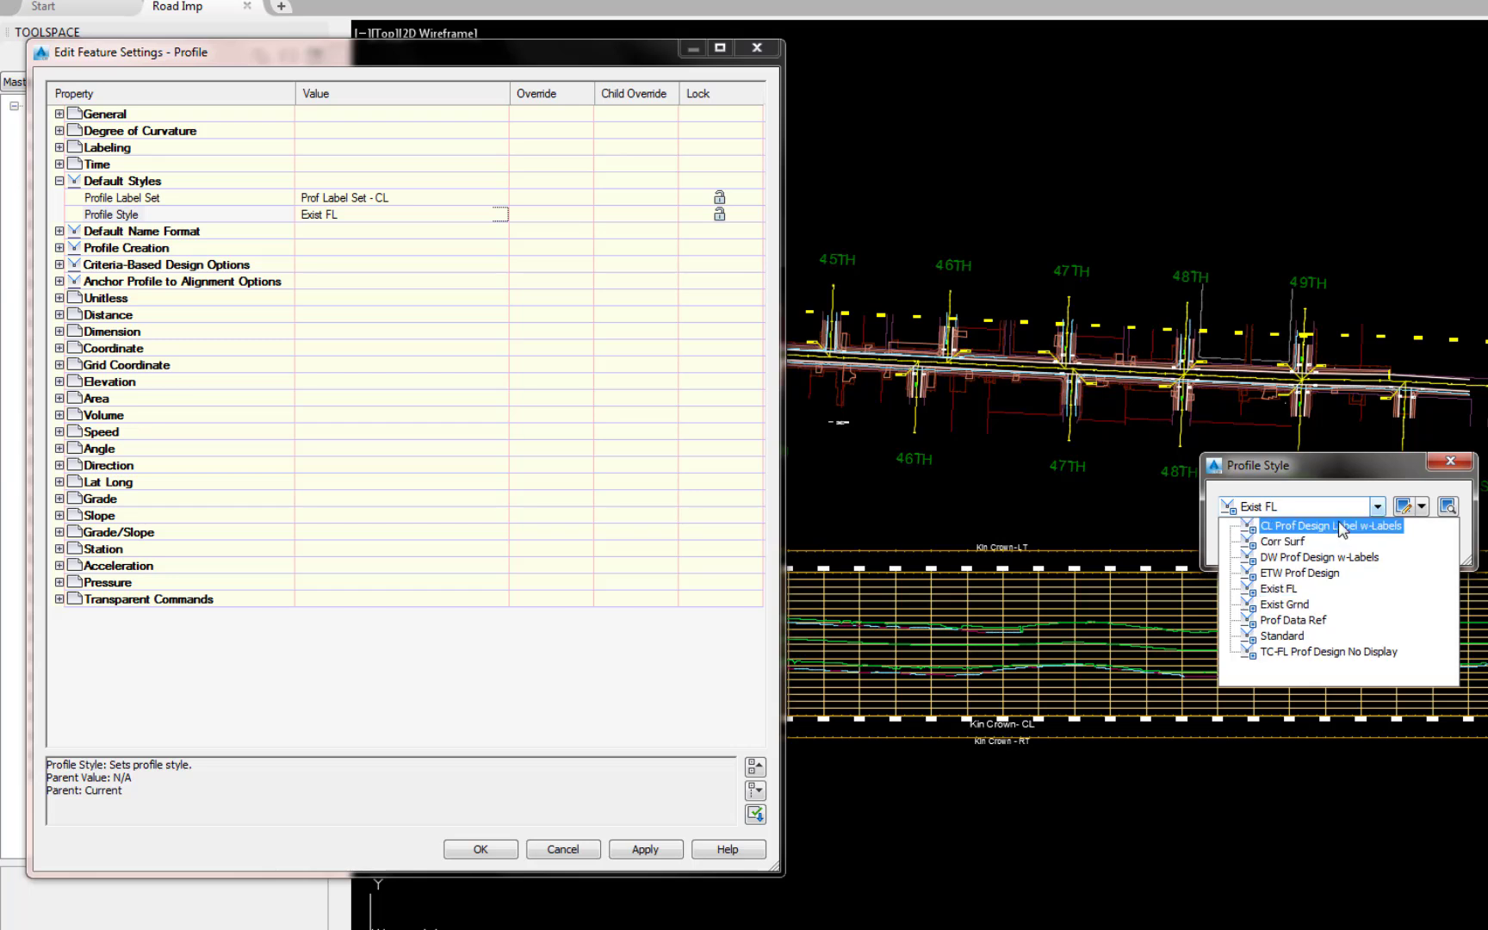
pyautogui.click(1341, 527)
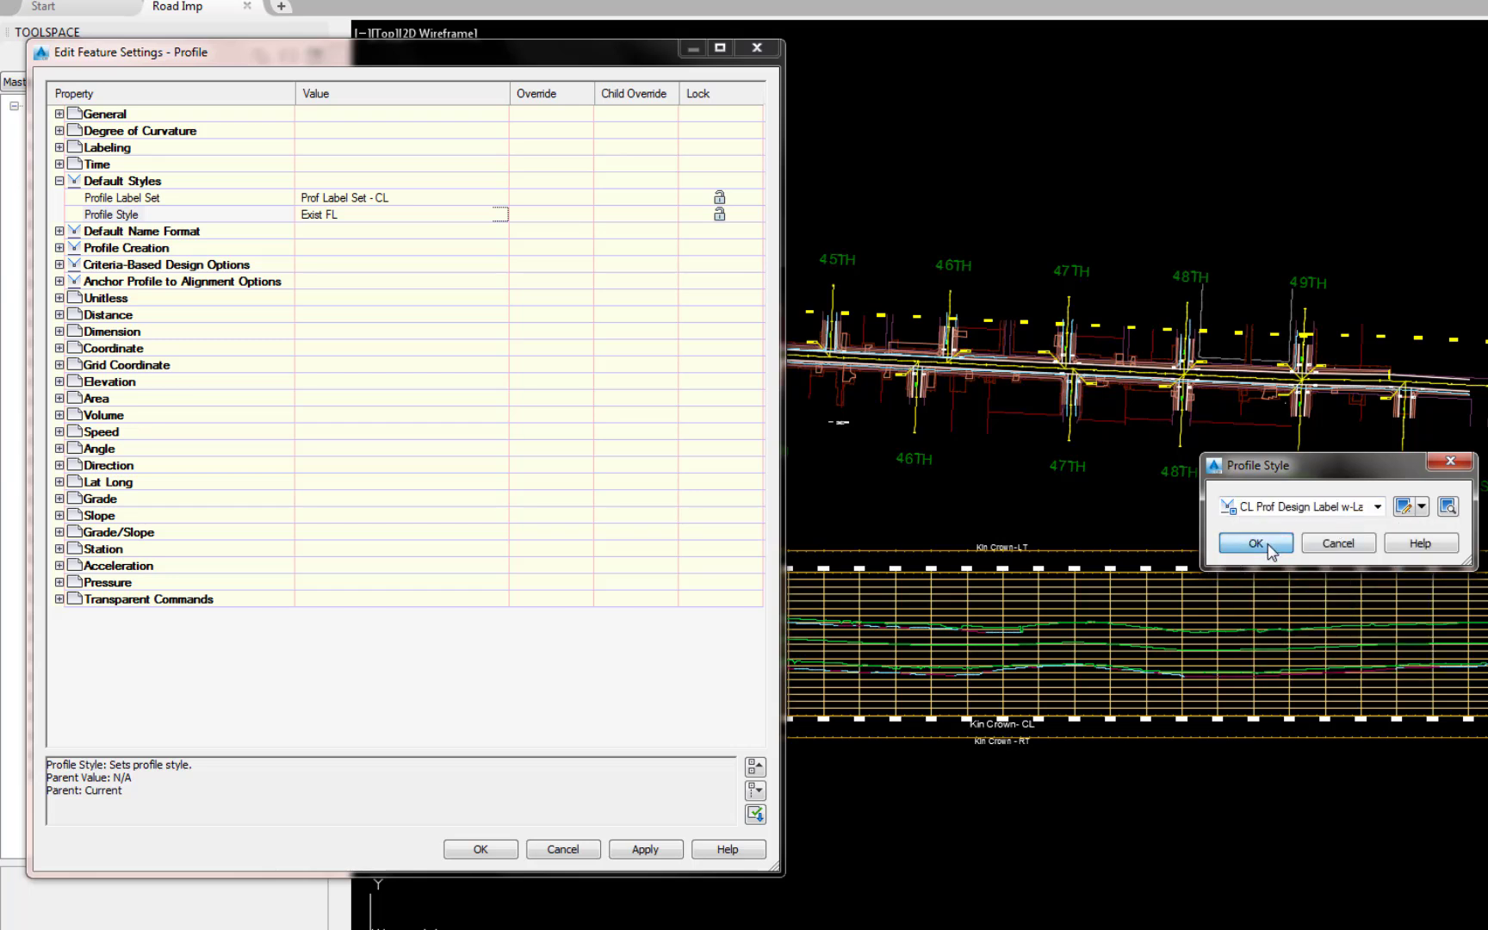
pyautogui.click(1268, 544)
# Step: Change the default profile name template to <[Alignment Name]> - CL and accept the feature settings
pyautogui.doubleClick(87, 229)
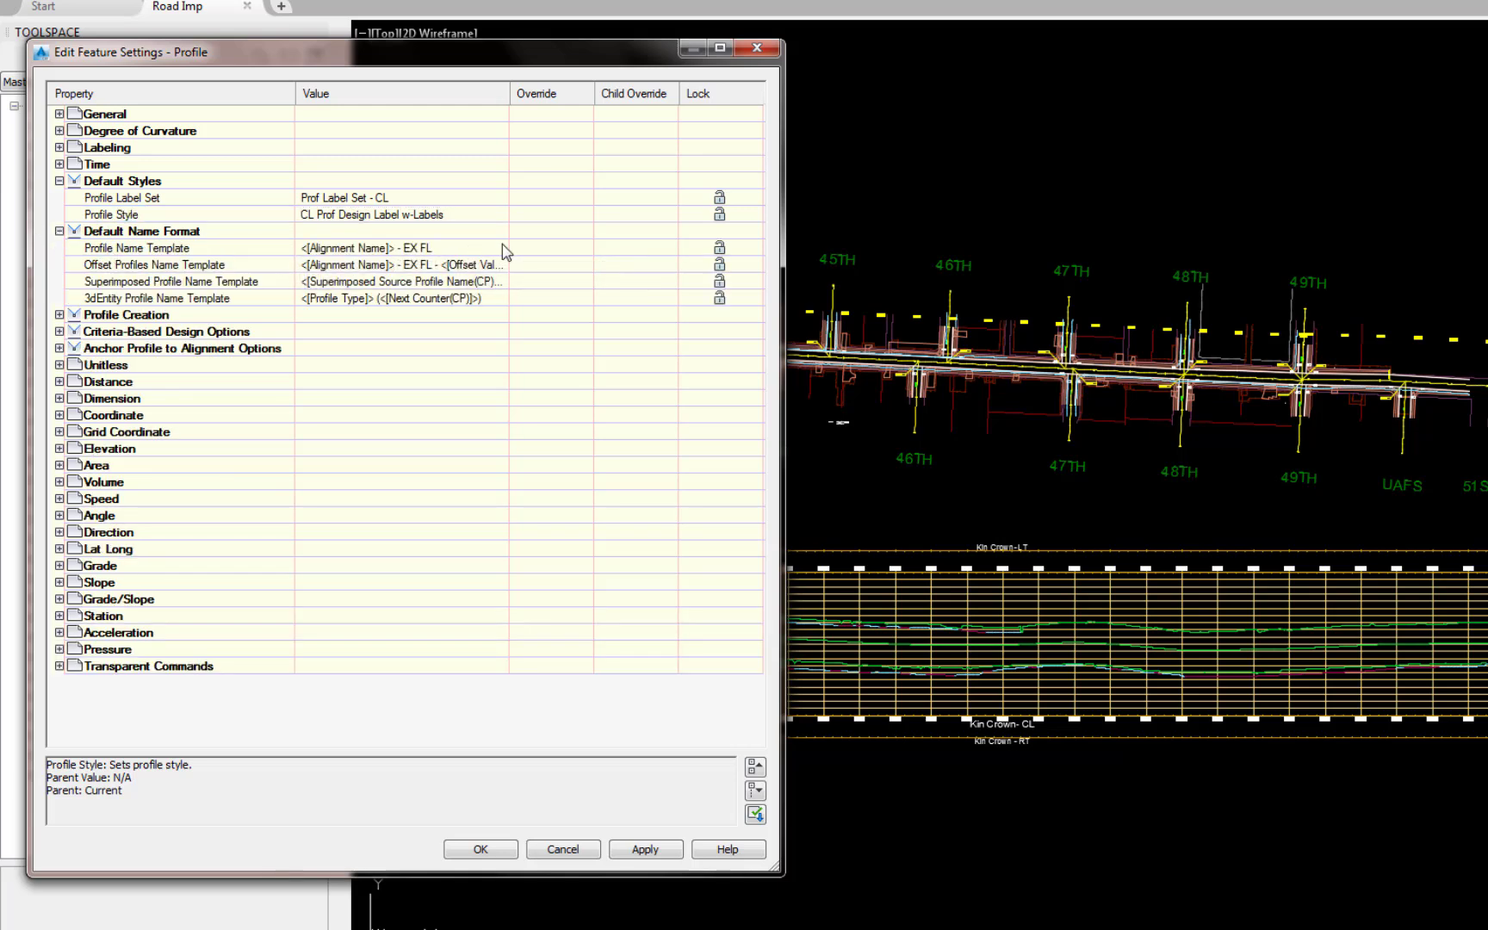
pyautogui.click(502, 249)
pyautogui.click(501, 249)
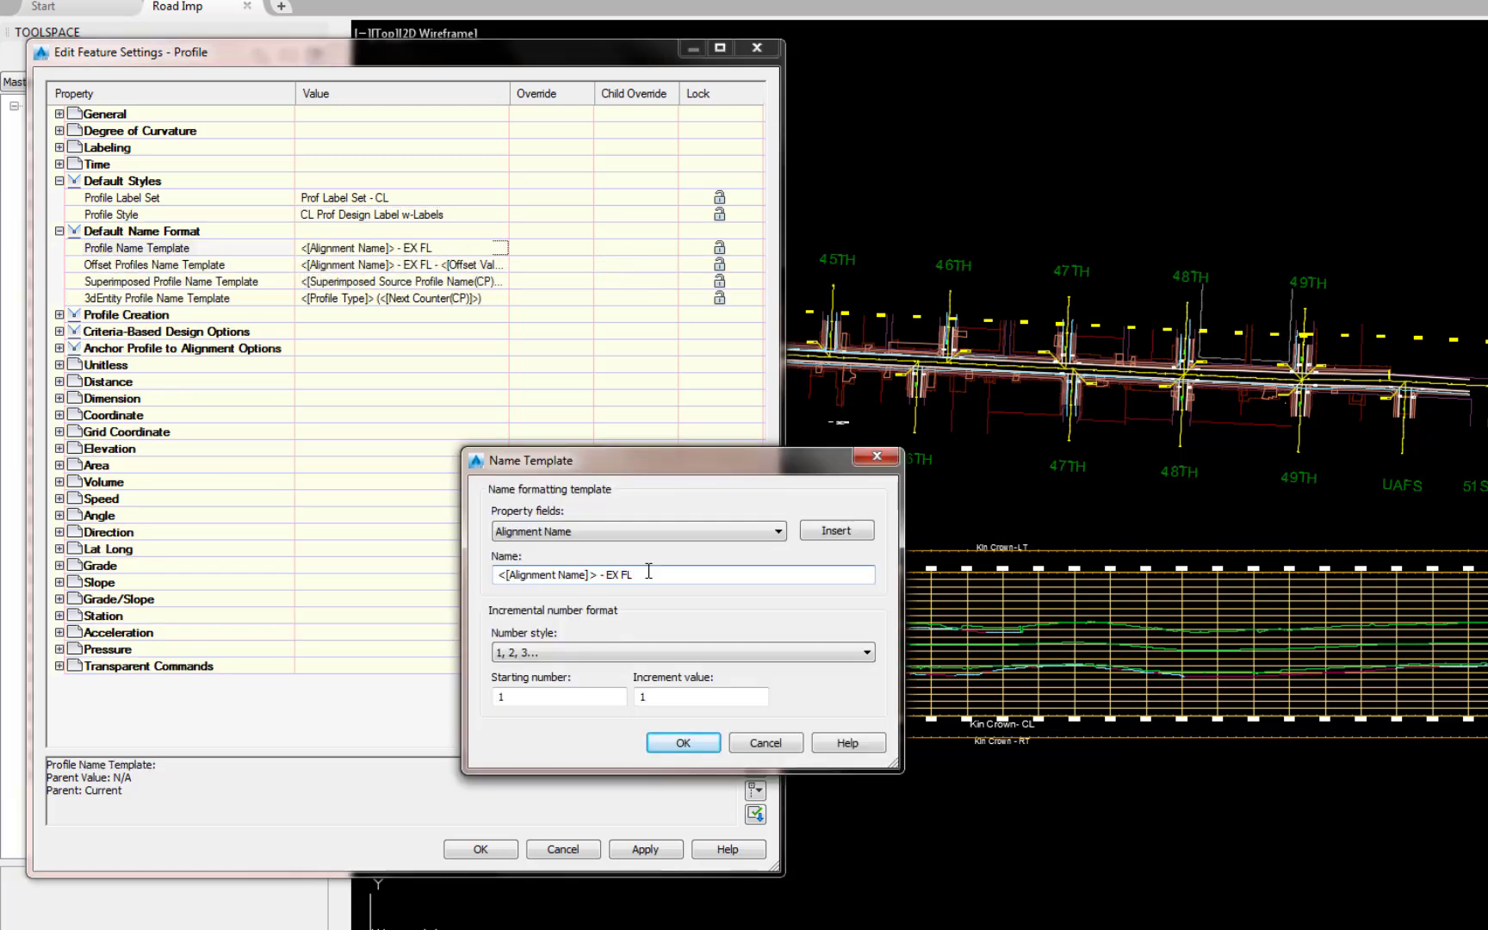
pyautogui.press('BackSpace')
pyautogui.press('BackSpace')
pyautogui.press('BackSpace')
pyautogui.press('BackSpace')
pyautogui.press('BackSpace')
pyautogui.write('CL')
pyautogui.click(683, 743)
pyautogui.click(483, 849)
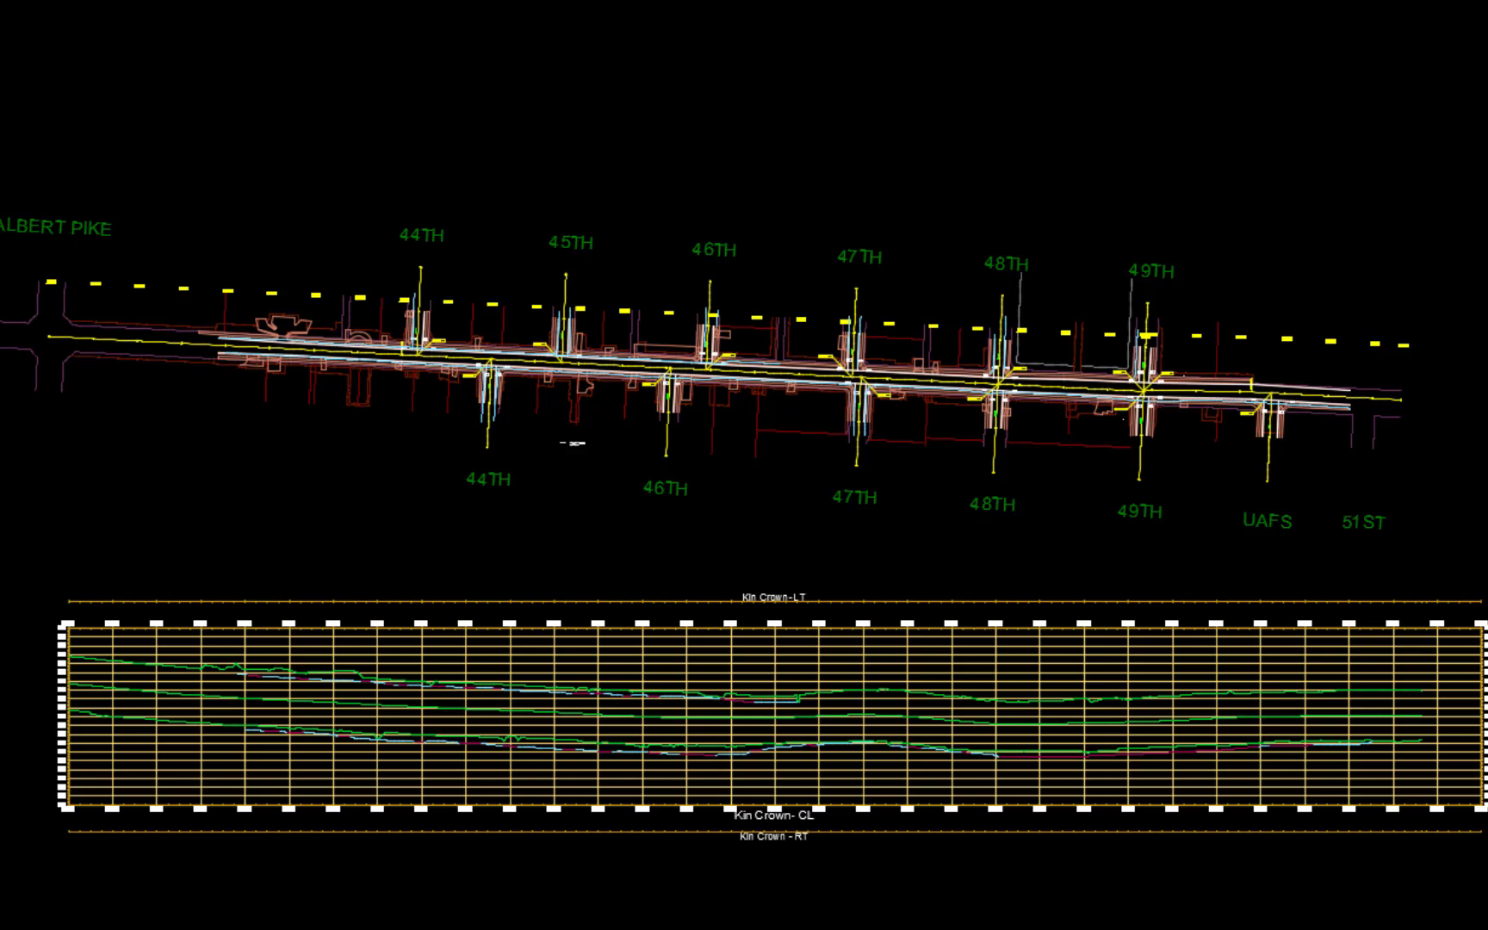
# Step: Create a new layout profile in the Kin Crown profile view with the default settings and activate Free Vertical Curve (Parabola)
pyautogui.click(551, 784)
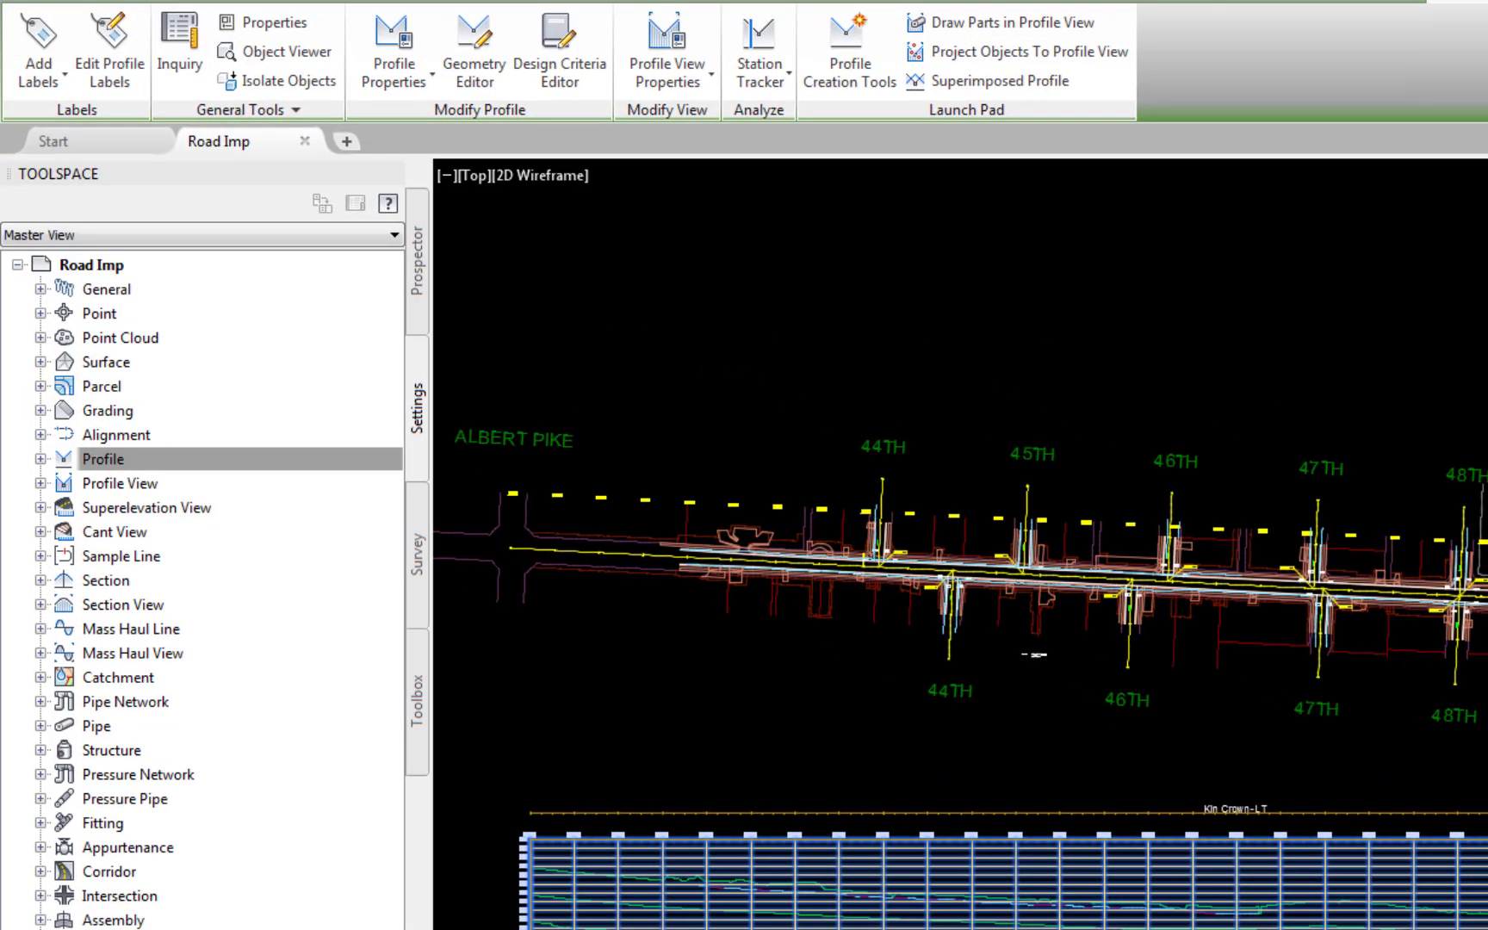
pyautogui.click(852, 65)
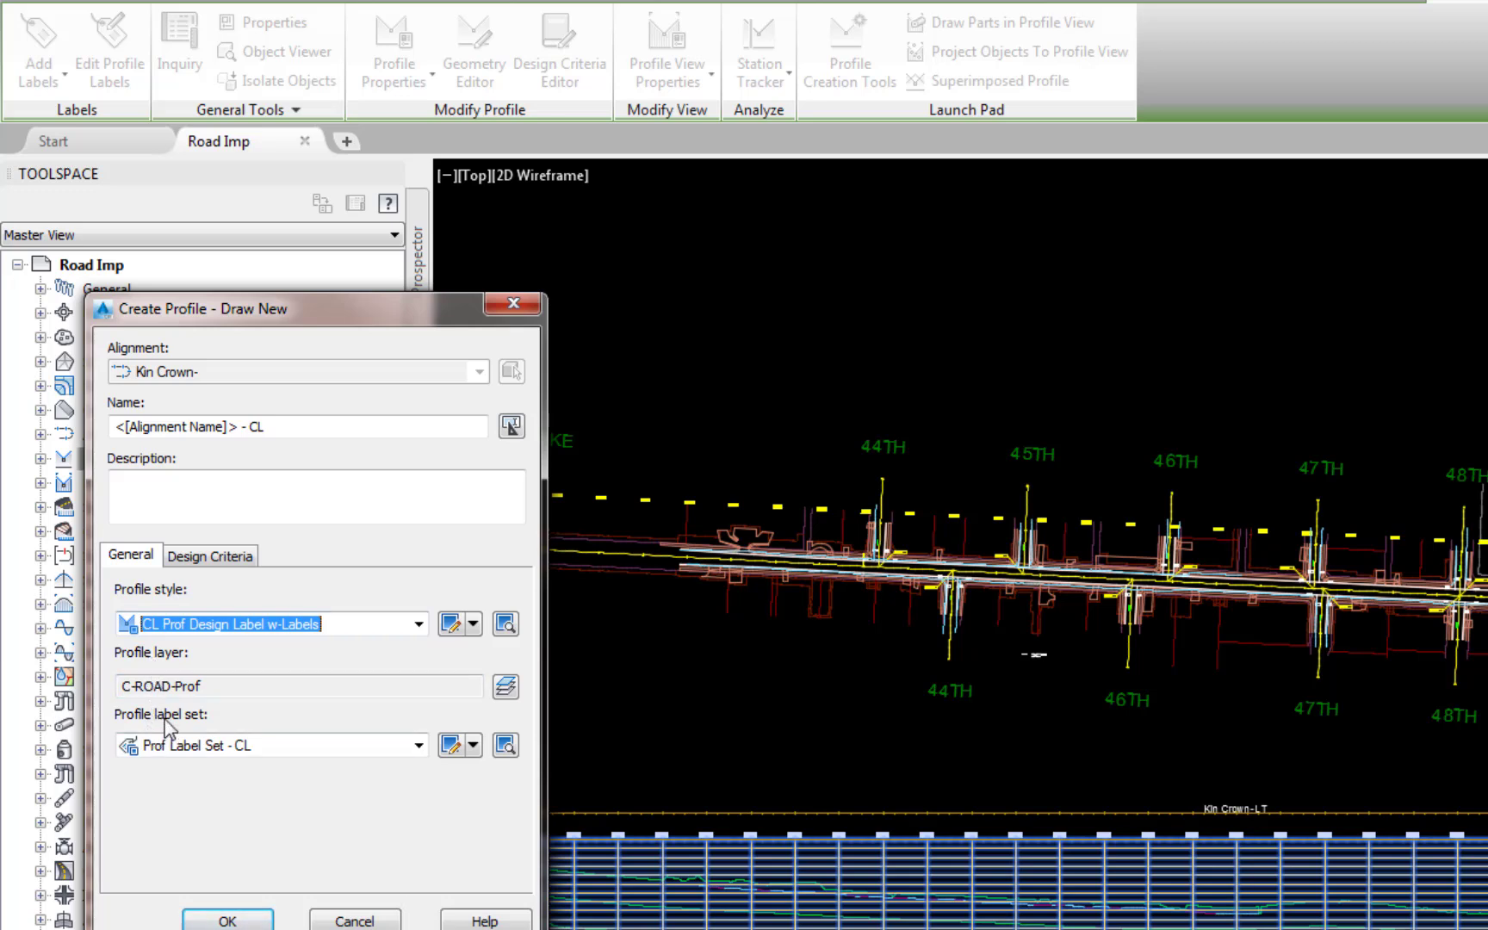
pyautogui.click(226, 919)
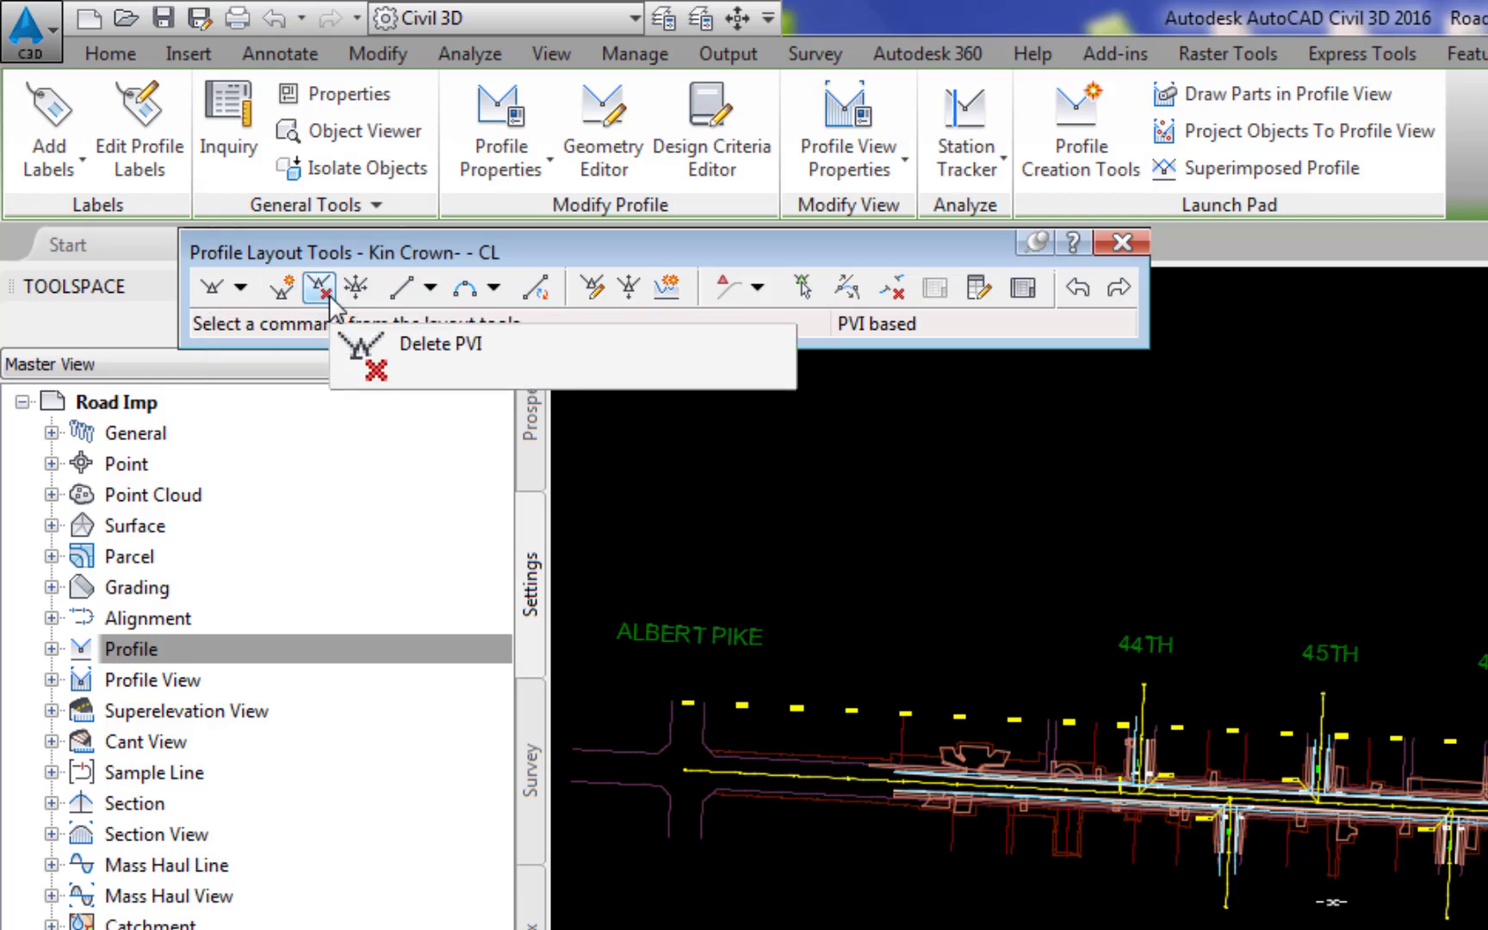
pyautogui.click(493, 288)
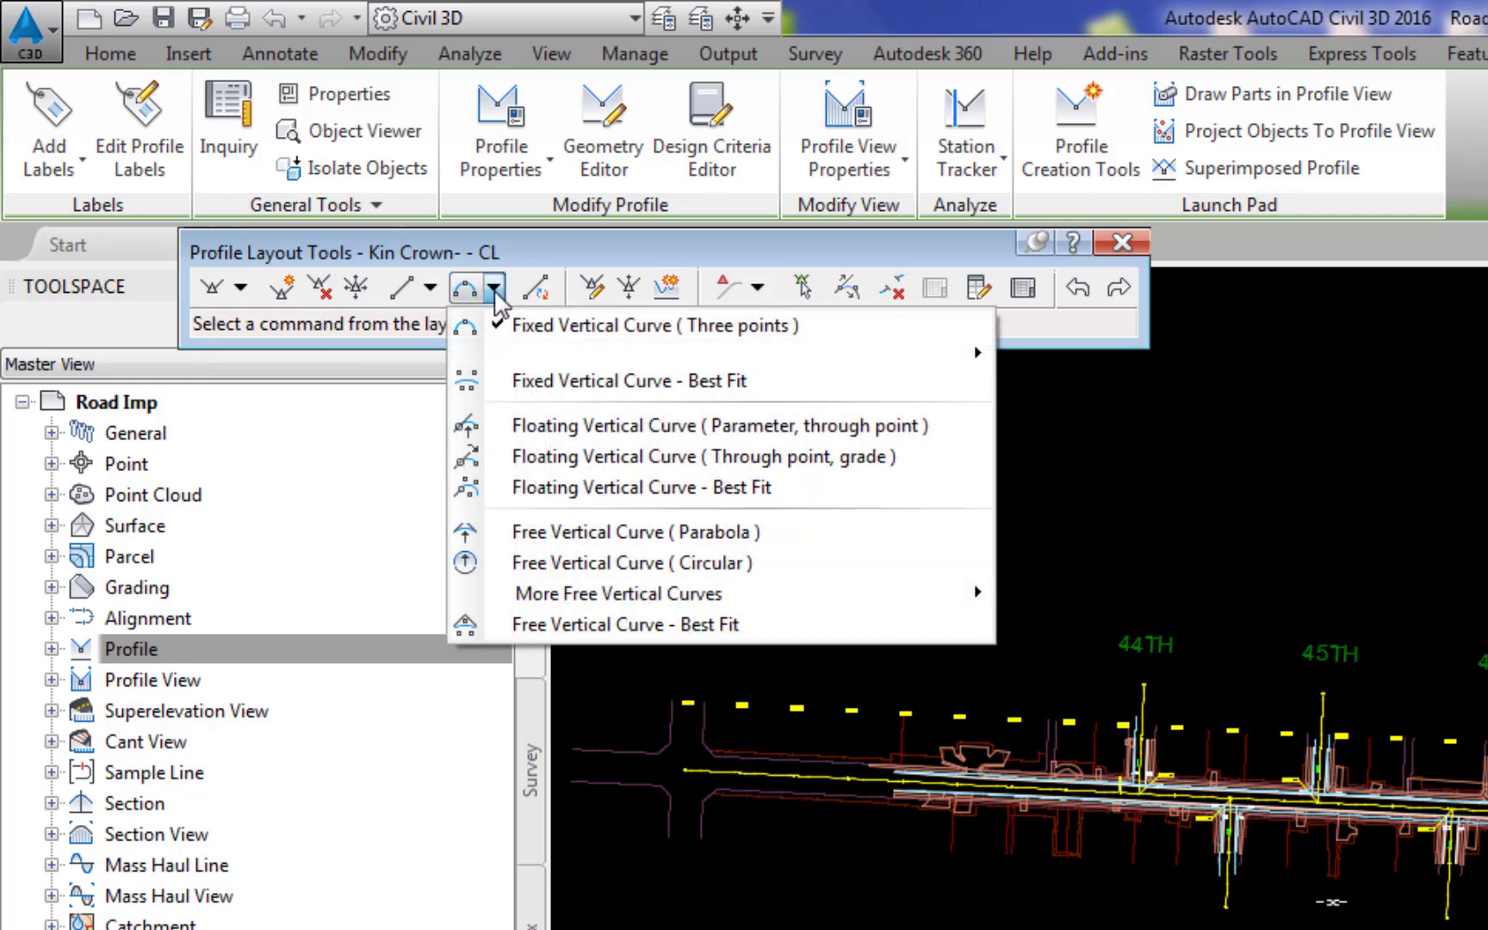
pyautogui.click(535, 540)
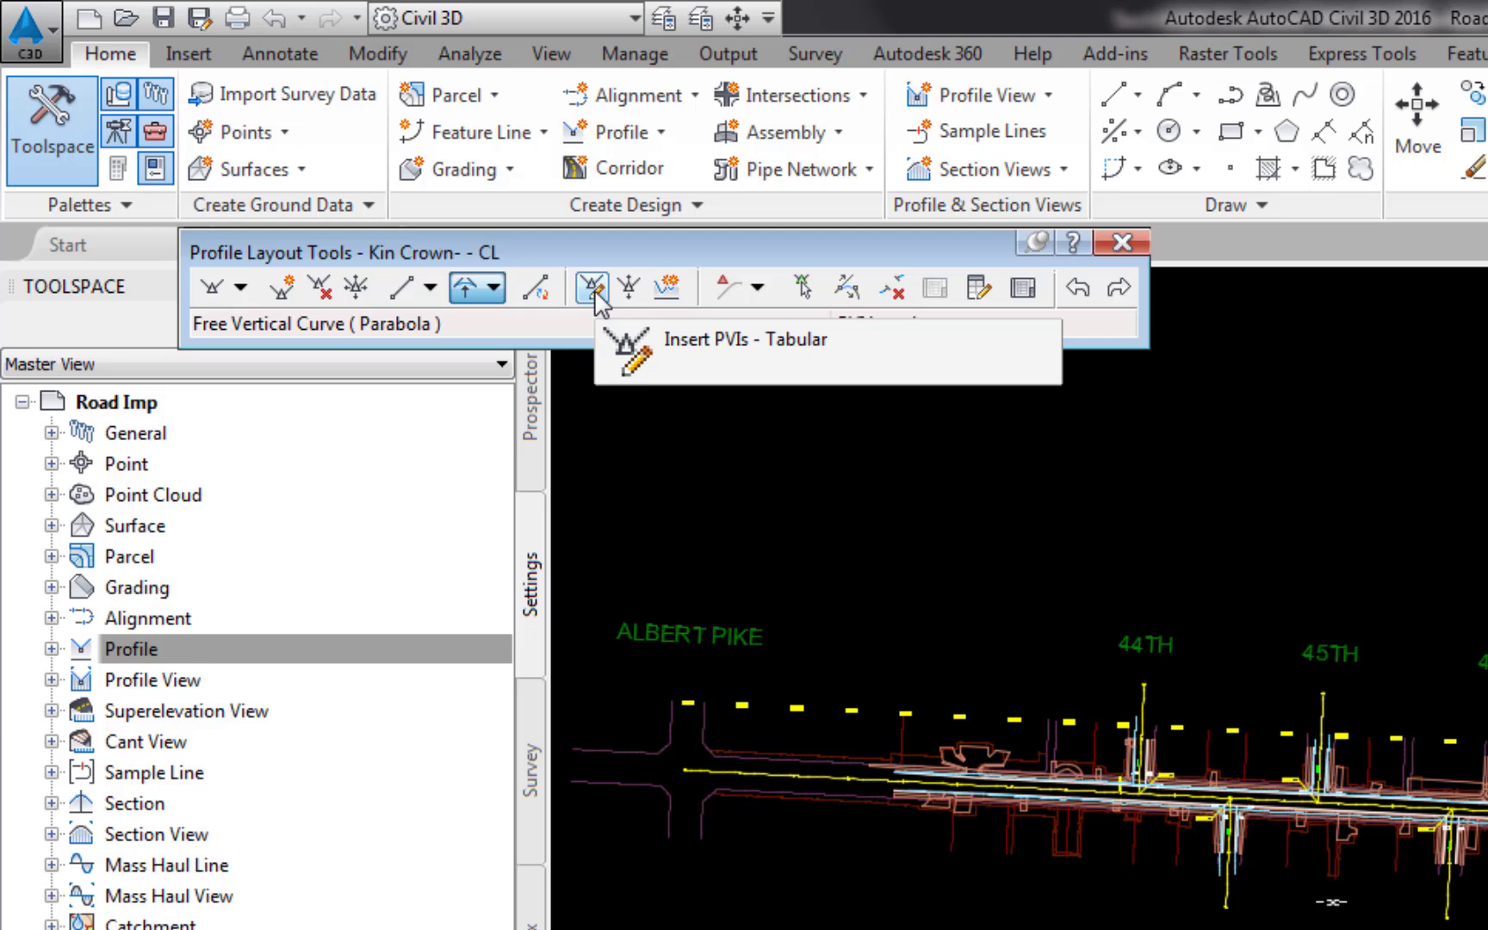
# Step: Start inserting PVIs in tabular form and enter station 14+50 with elevation 459.56
pyautogui.click(593, 290)
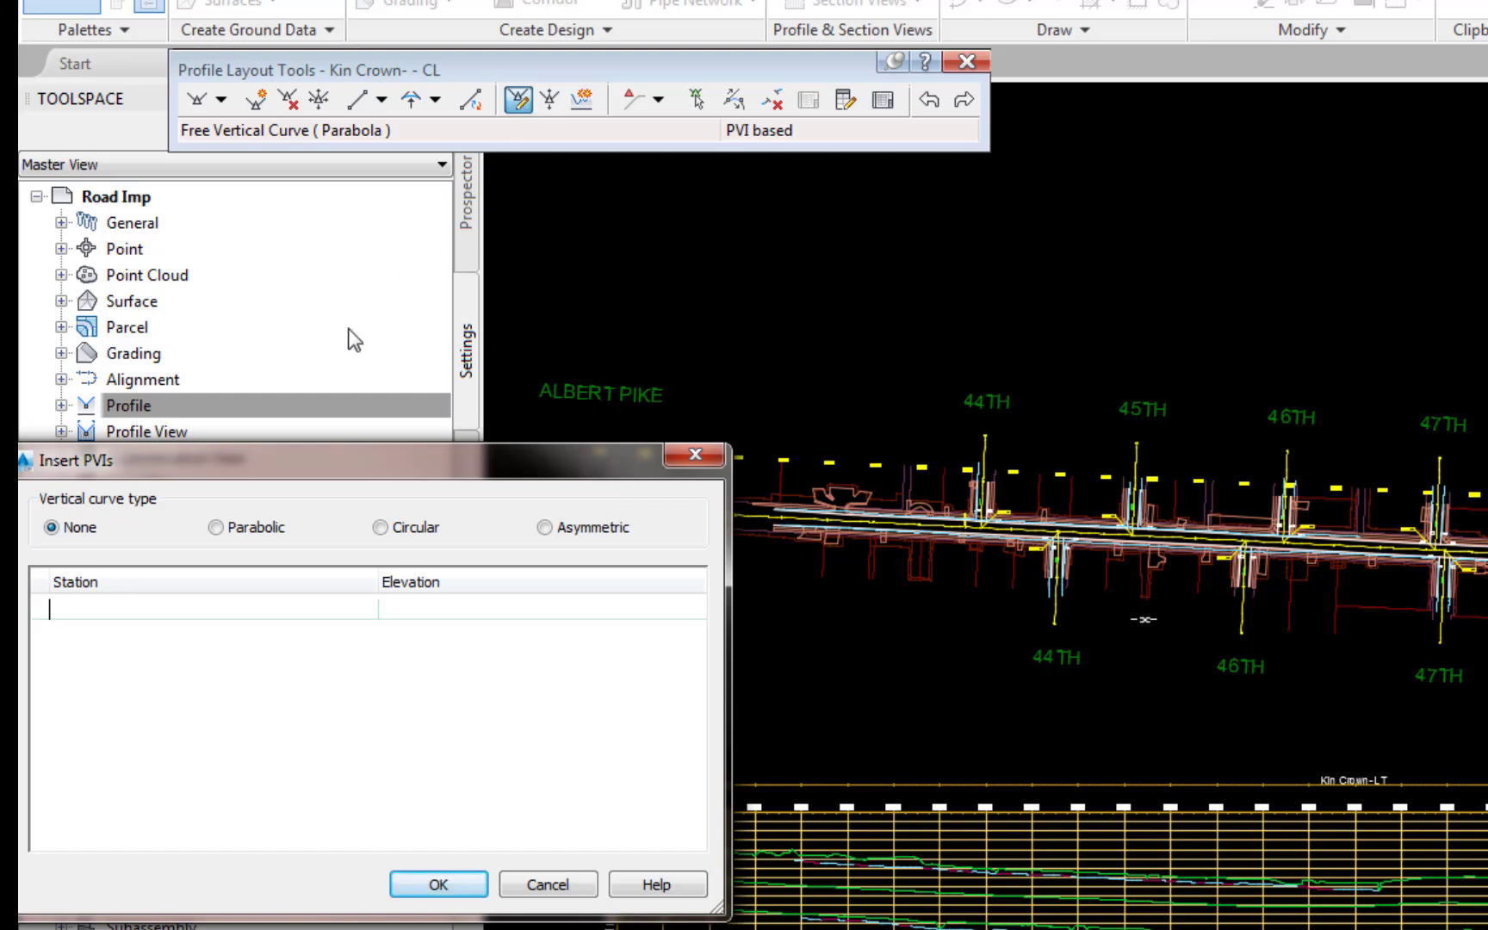
pyautogui.click(76, 608)
pyautogui.write('1450')
pyautogui.press('Tab')
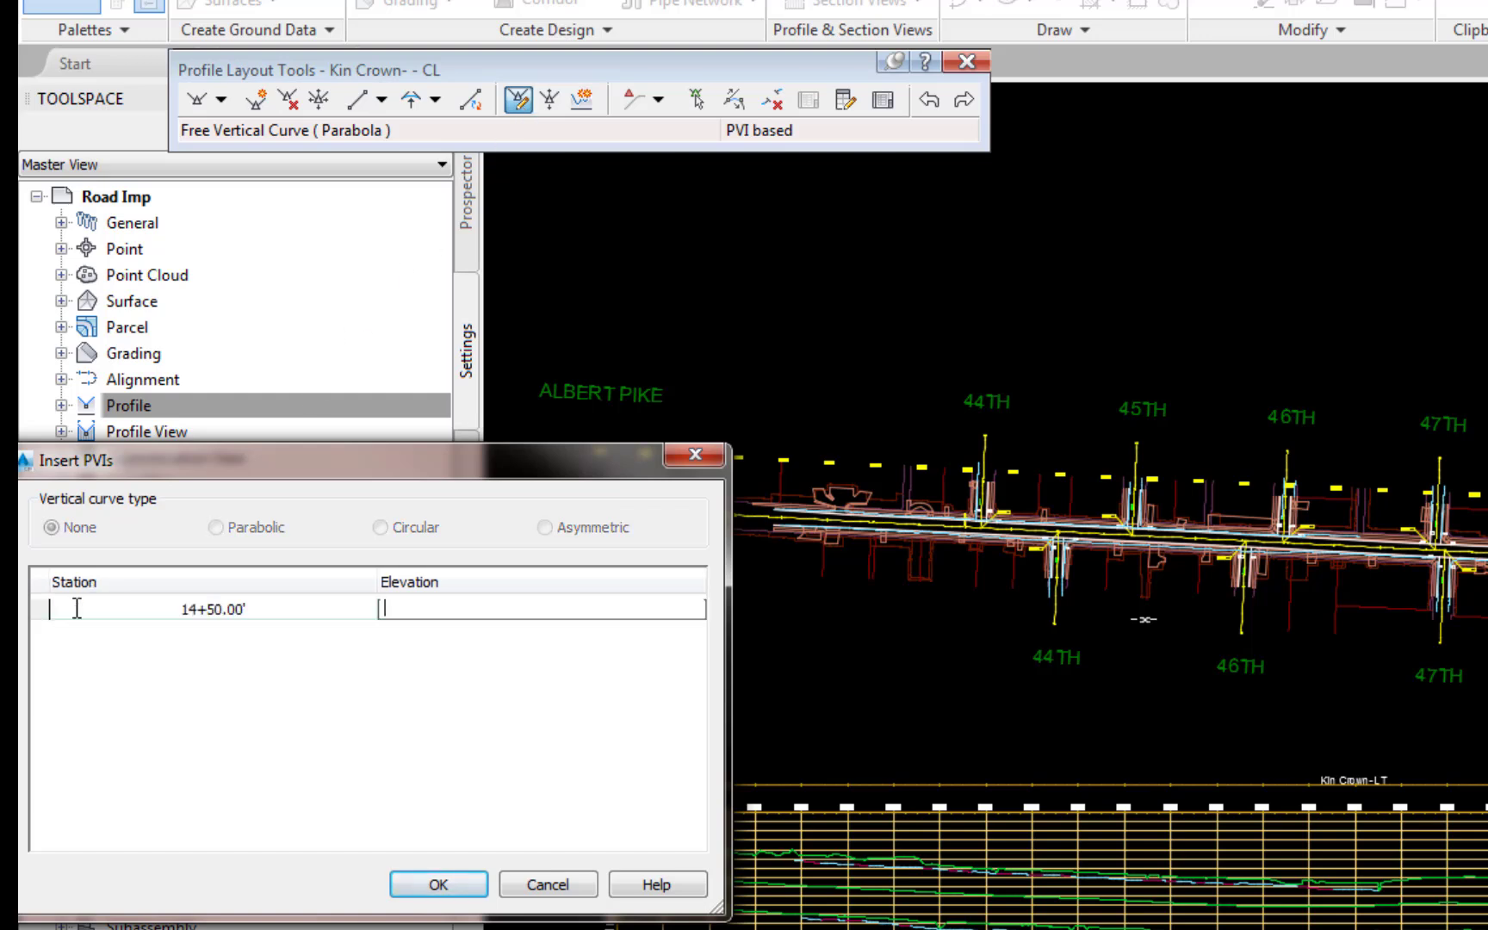
pyautogui.write('459.56')
pyautogui.press('Tab')
# Step: Add a PVI at station 15+75 with elevation 457.96
pyautogui.write('15')
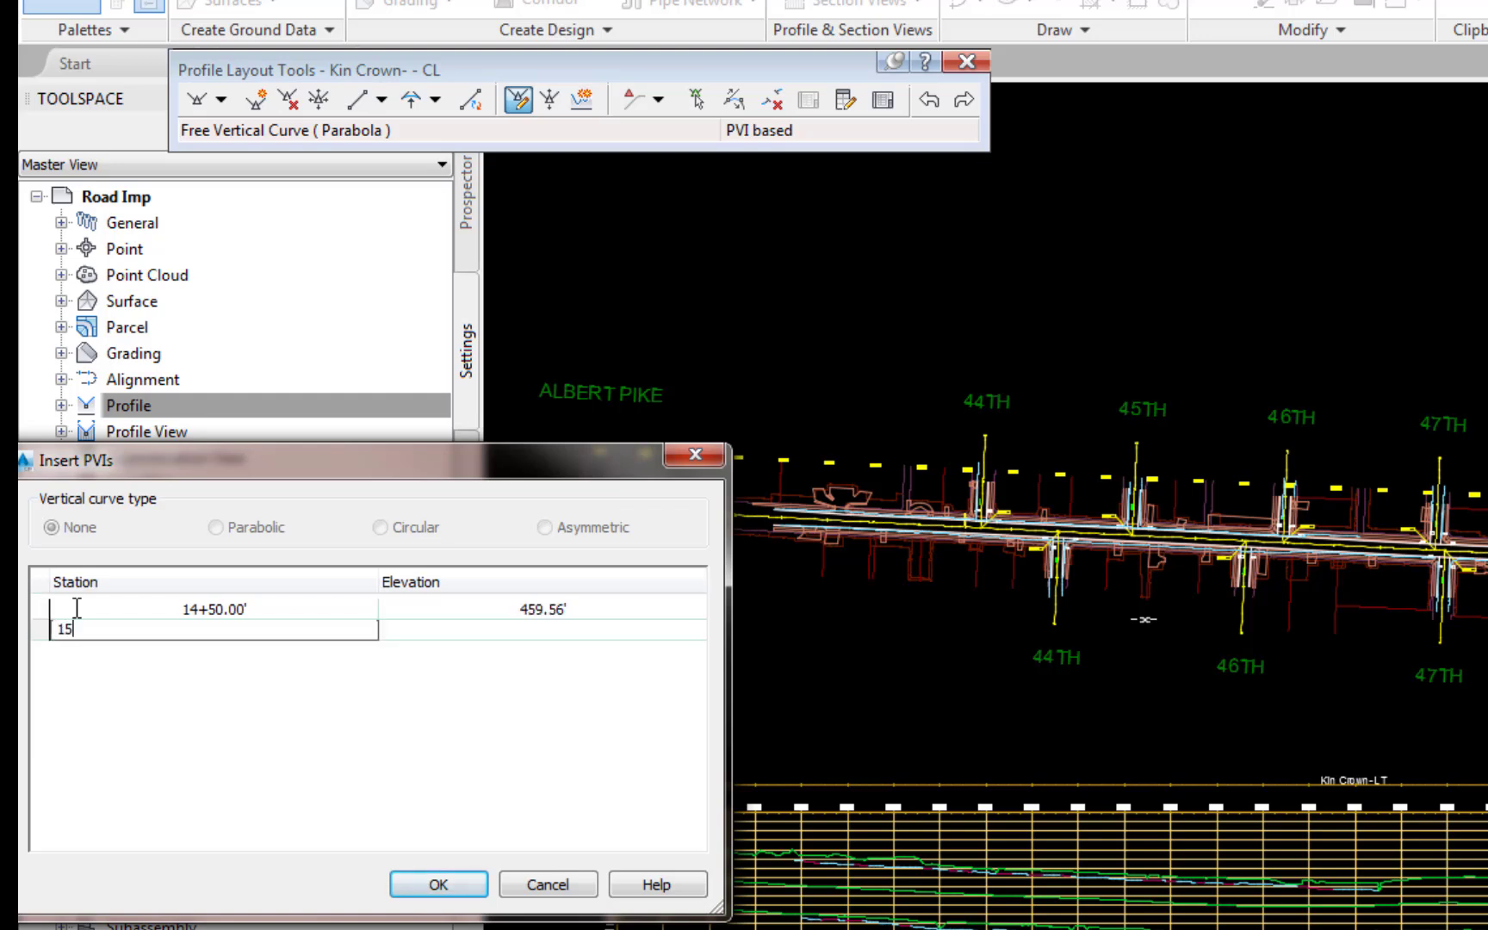
pyautogui.write('+75')
pyautogui.press('Tab')
pyautogui.write('457')
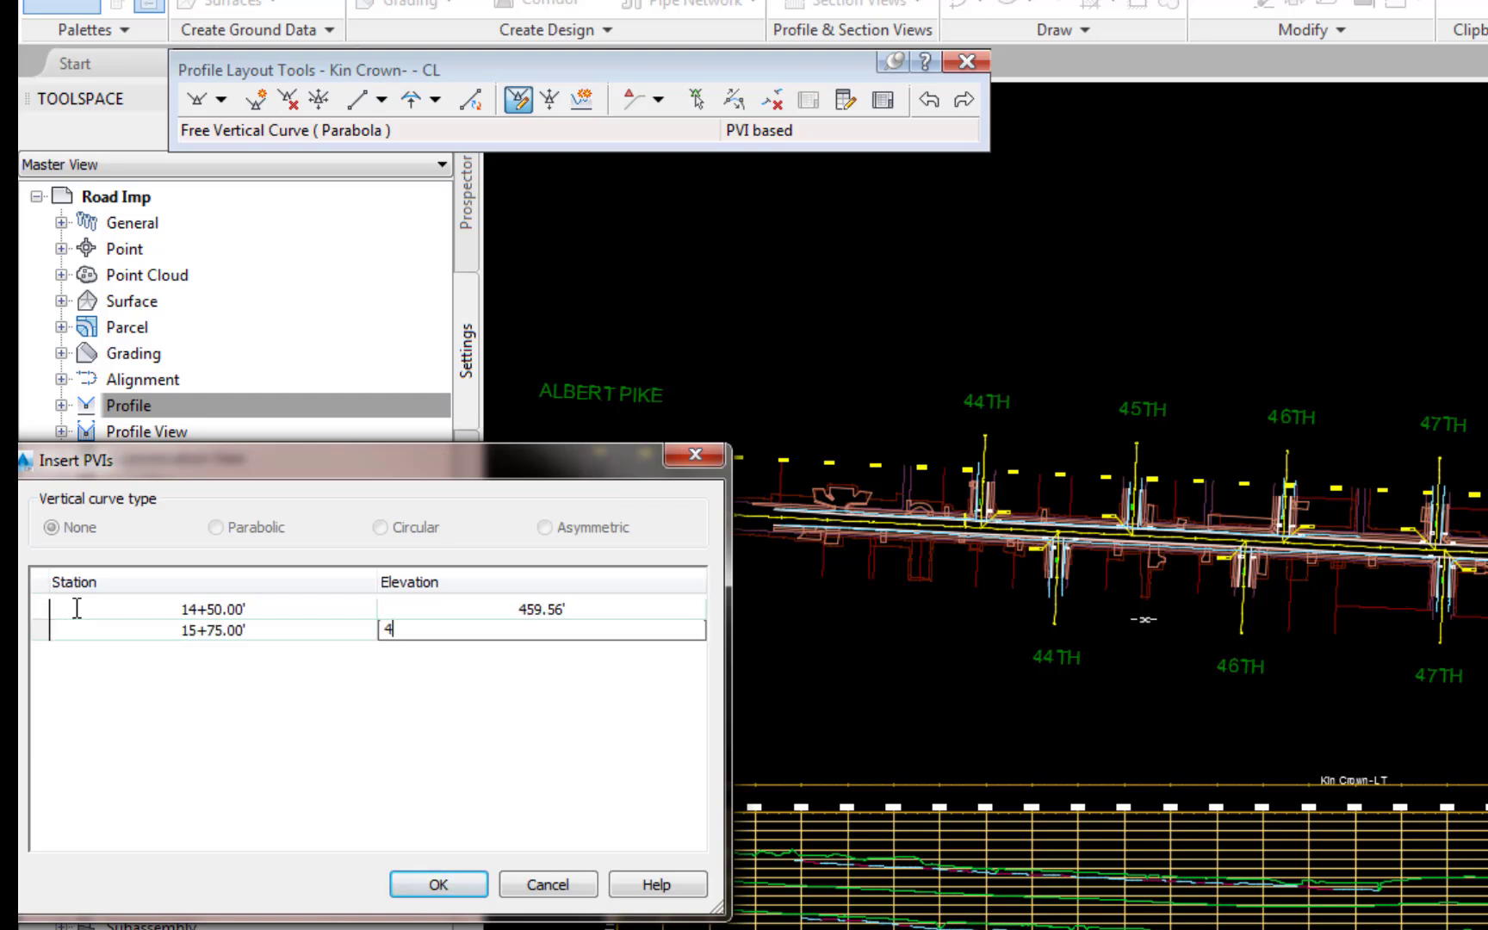
pyautogui.write('.96')
pyautogui.press('Tab')
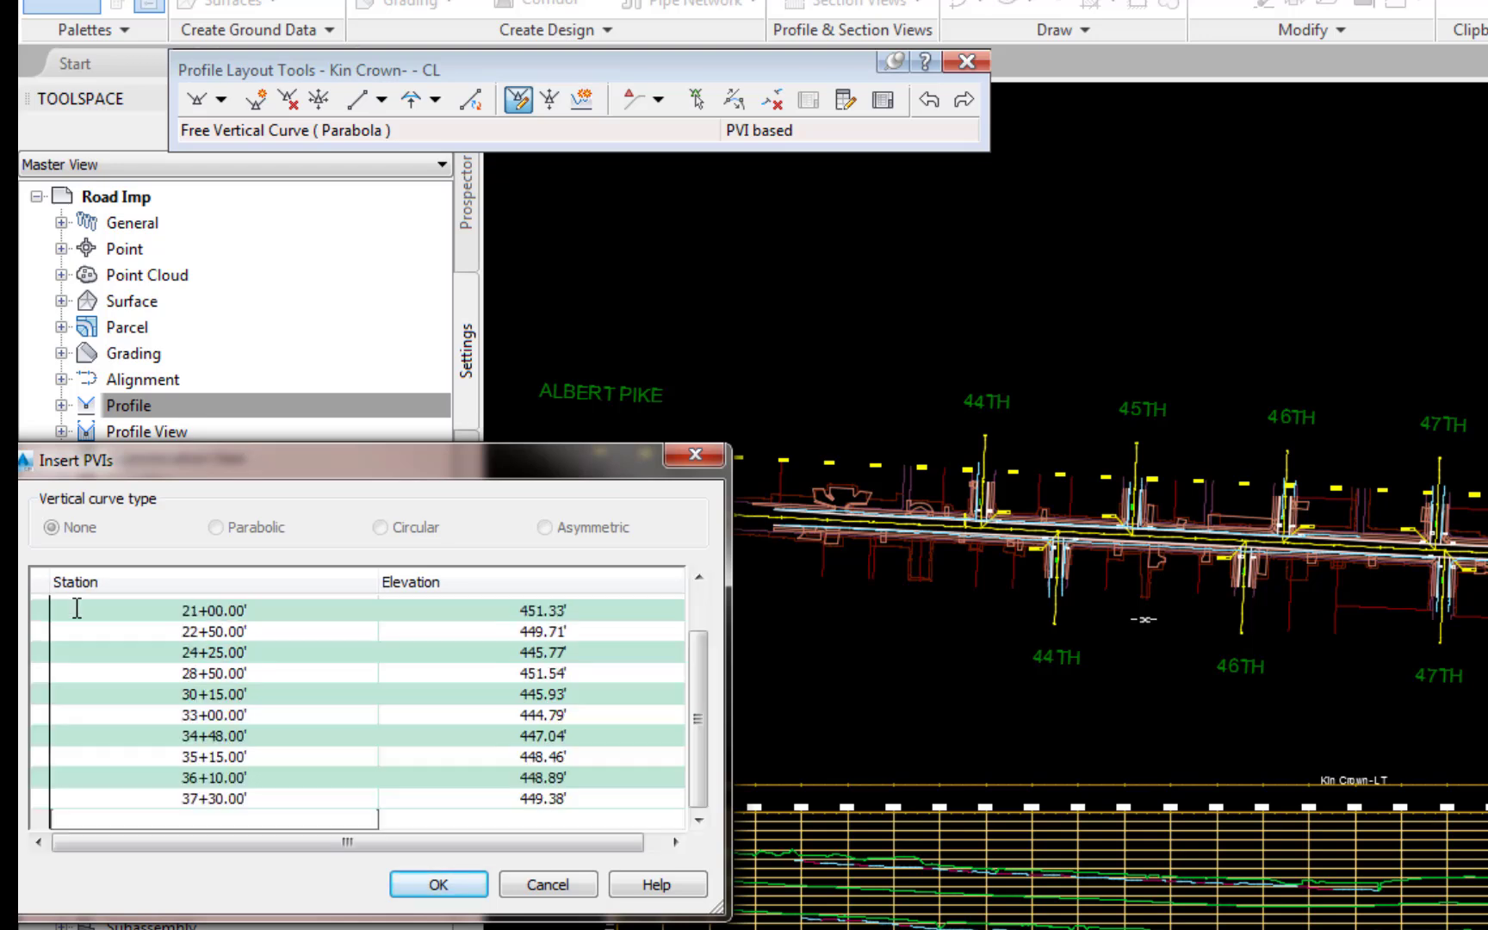
# Step: Add a PVI at station 38+50 with elevation 449.99
pyautogui.write('38+50')
pyautogui.press('Tab')
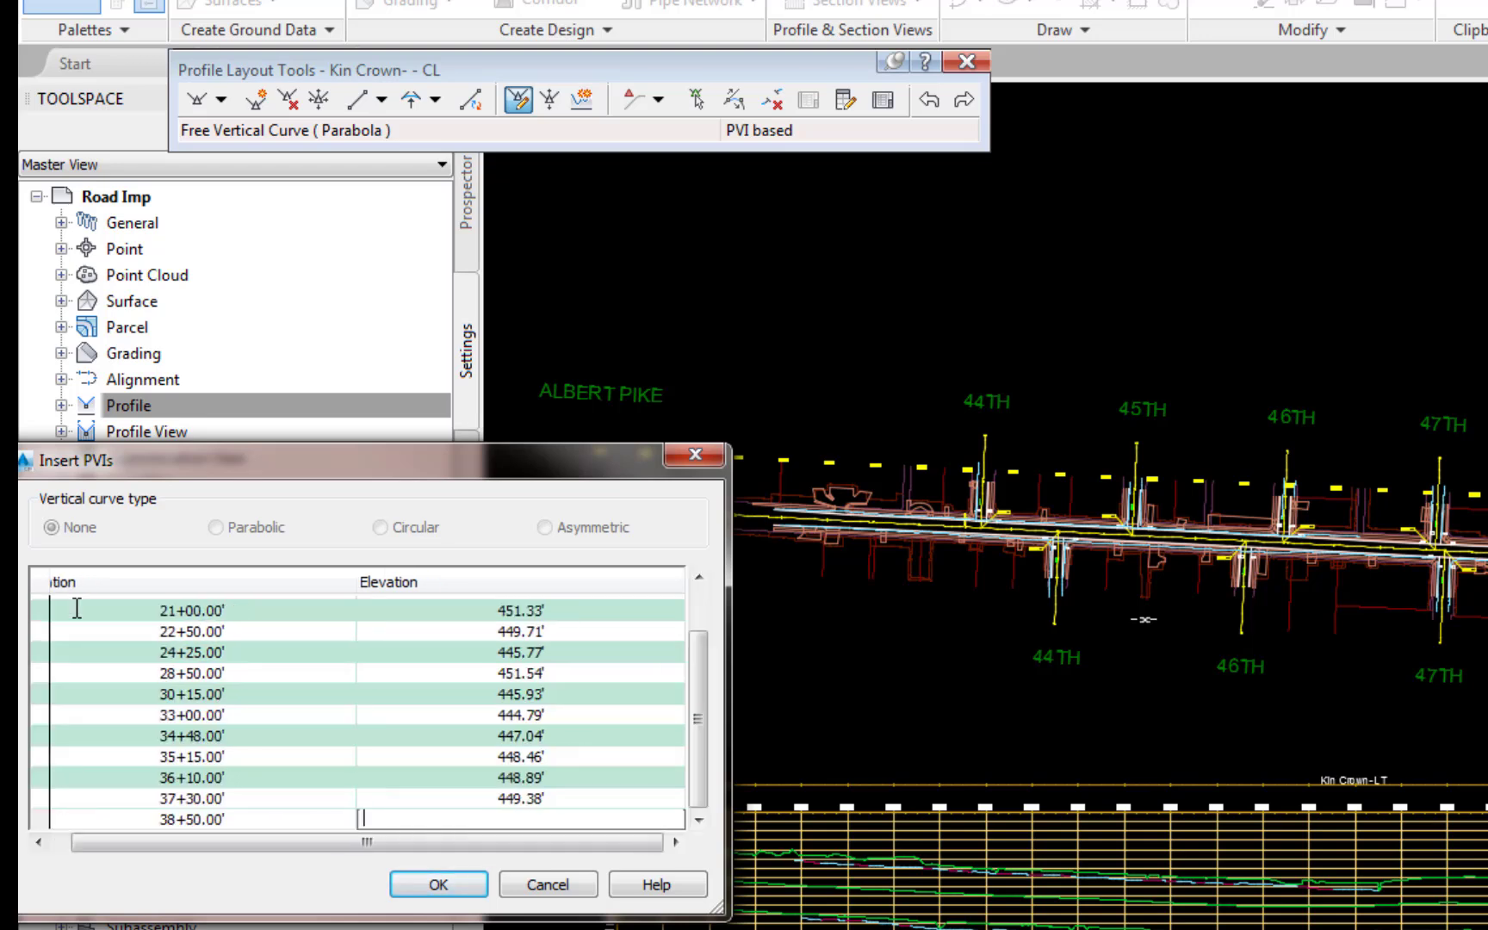
pyautogui.write('449.99')
pyautogui.press('Tab')
# Step: Add a PVI at station 39+50 with elevation 450.63
pyautogui.write('3950')
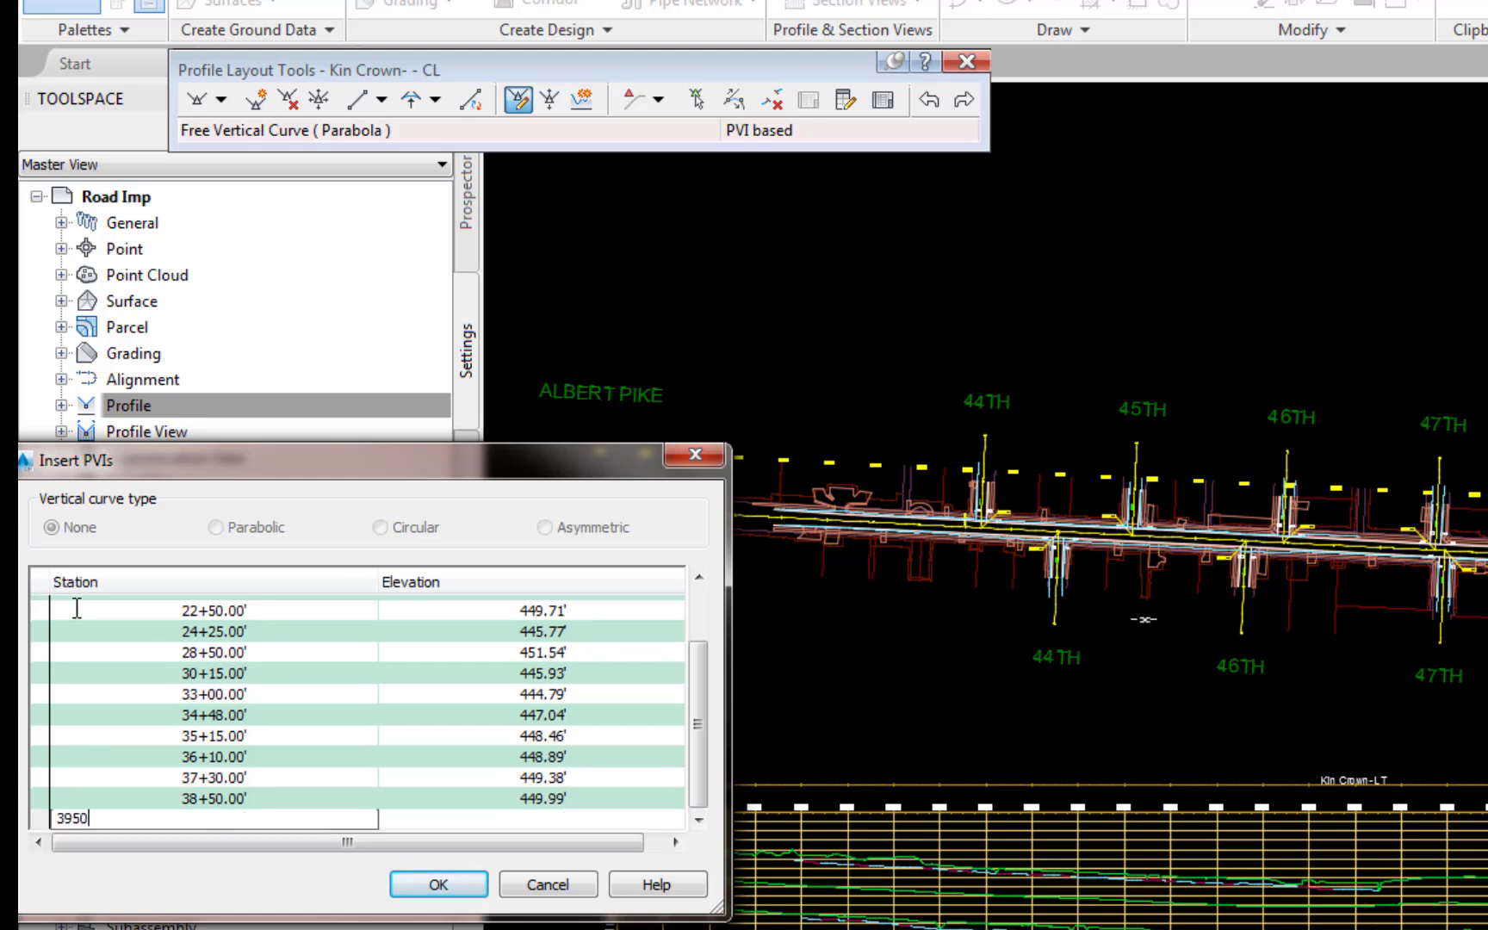
pyautogui.press('Tab')
pyautogui.write('450')
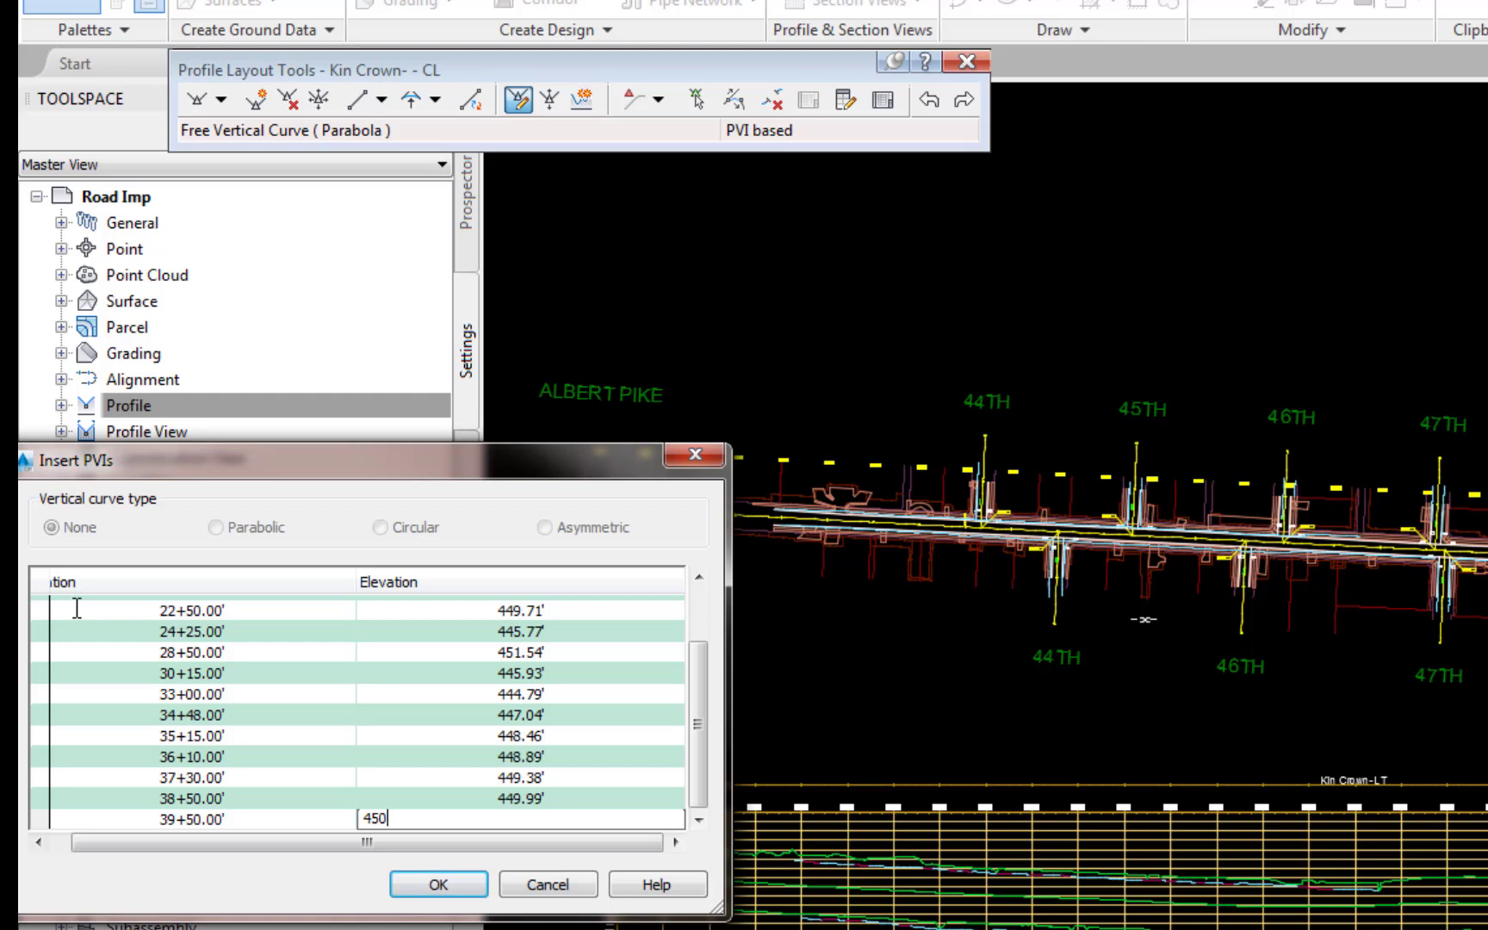
pyautogui.write('.63')
pyautogui.press('Tab')
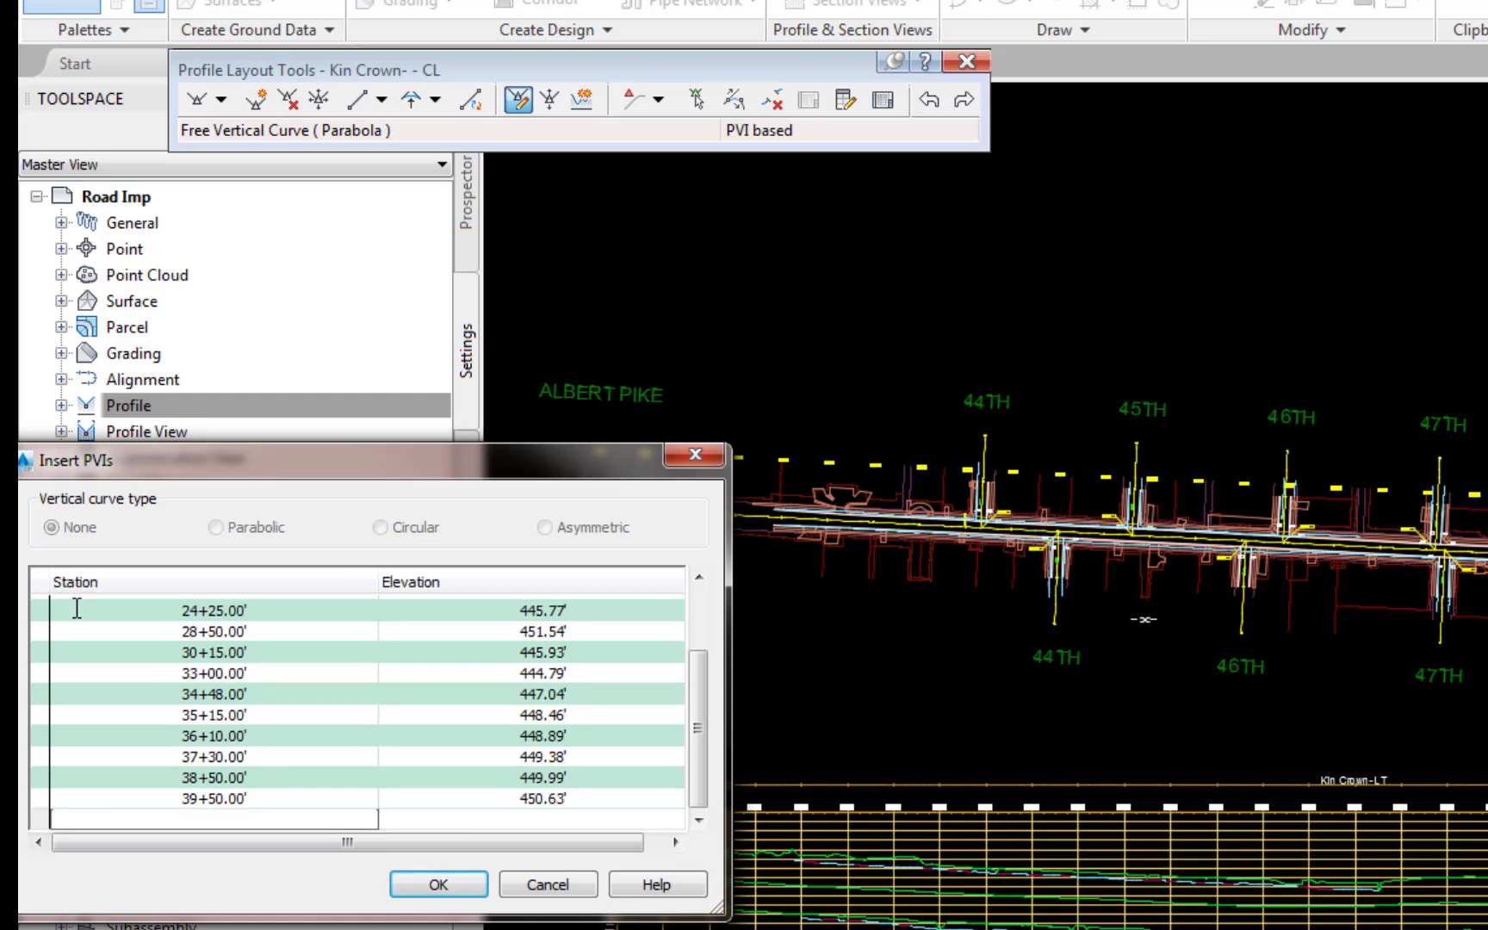
# Step: Accept the entered PVIs, and turn off drawing of the Kin Crown- - CL design profile in the Kin Crown- LT profile view
pyautogui.click(434, 885)
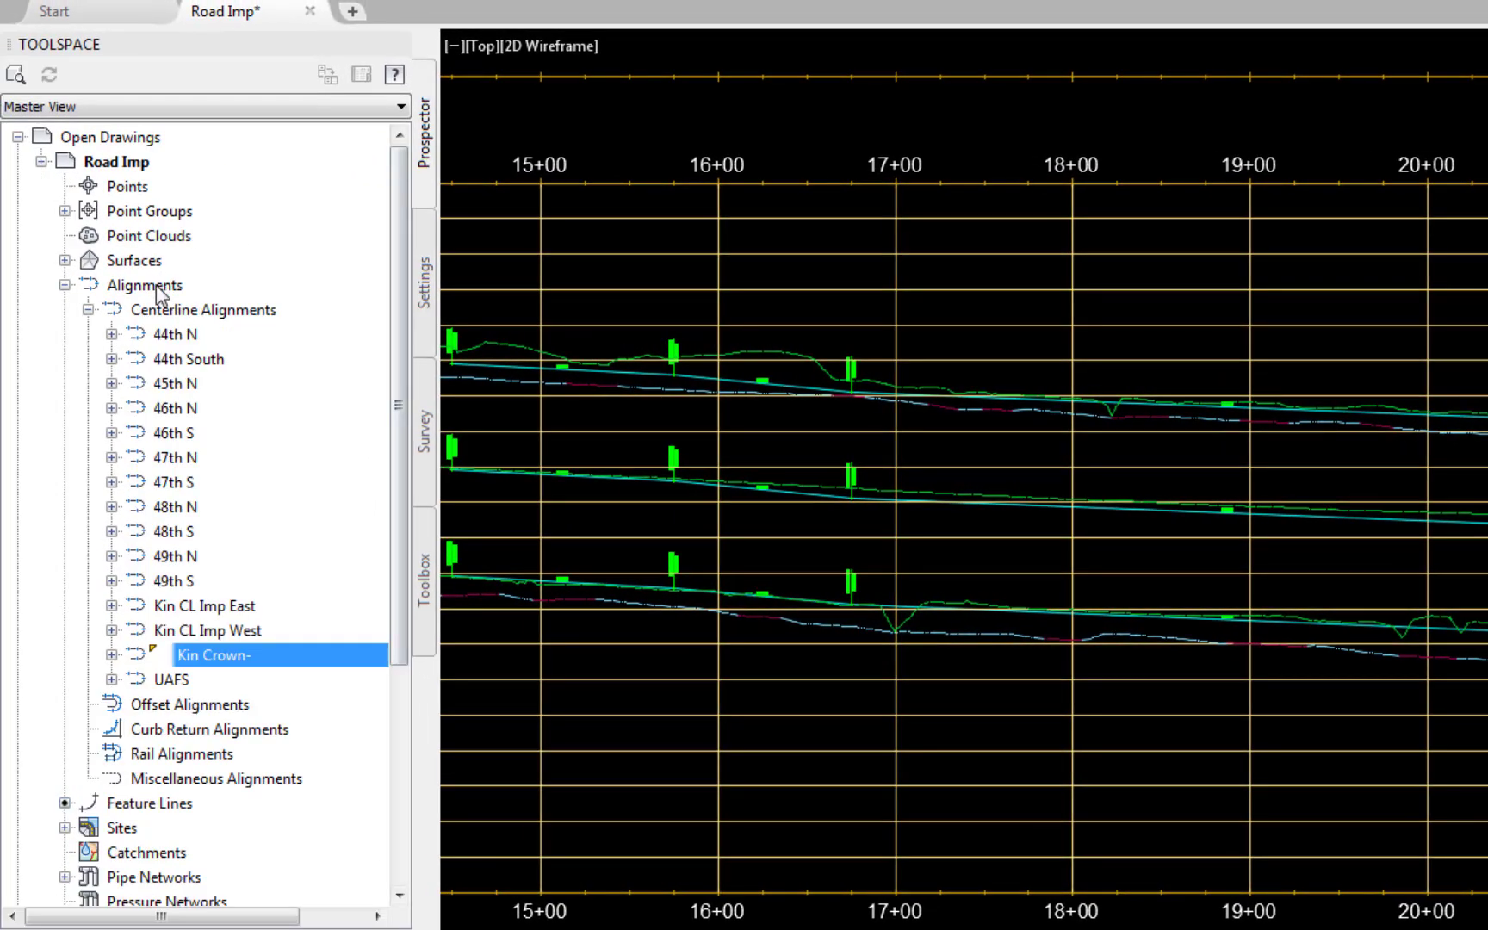
pyautogui.click(111, 655)
pyautogui.click(136, 730)
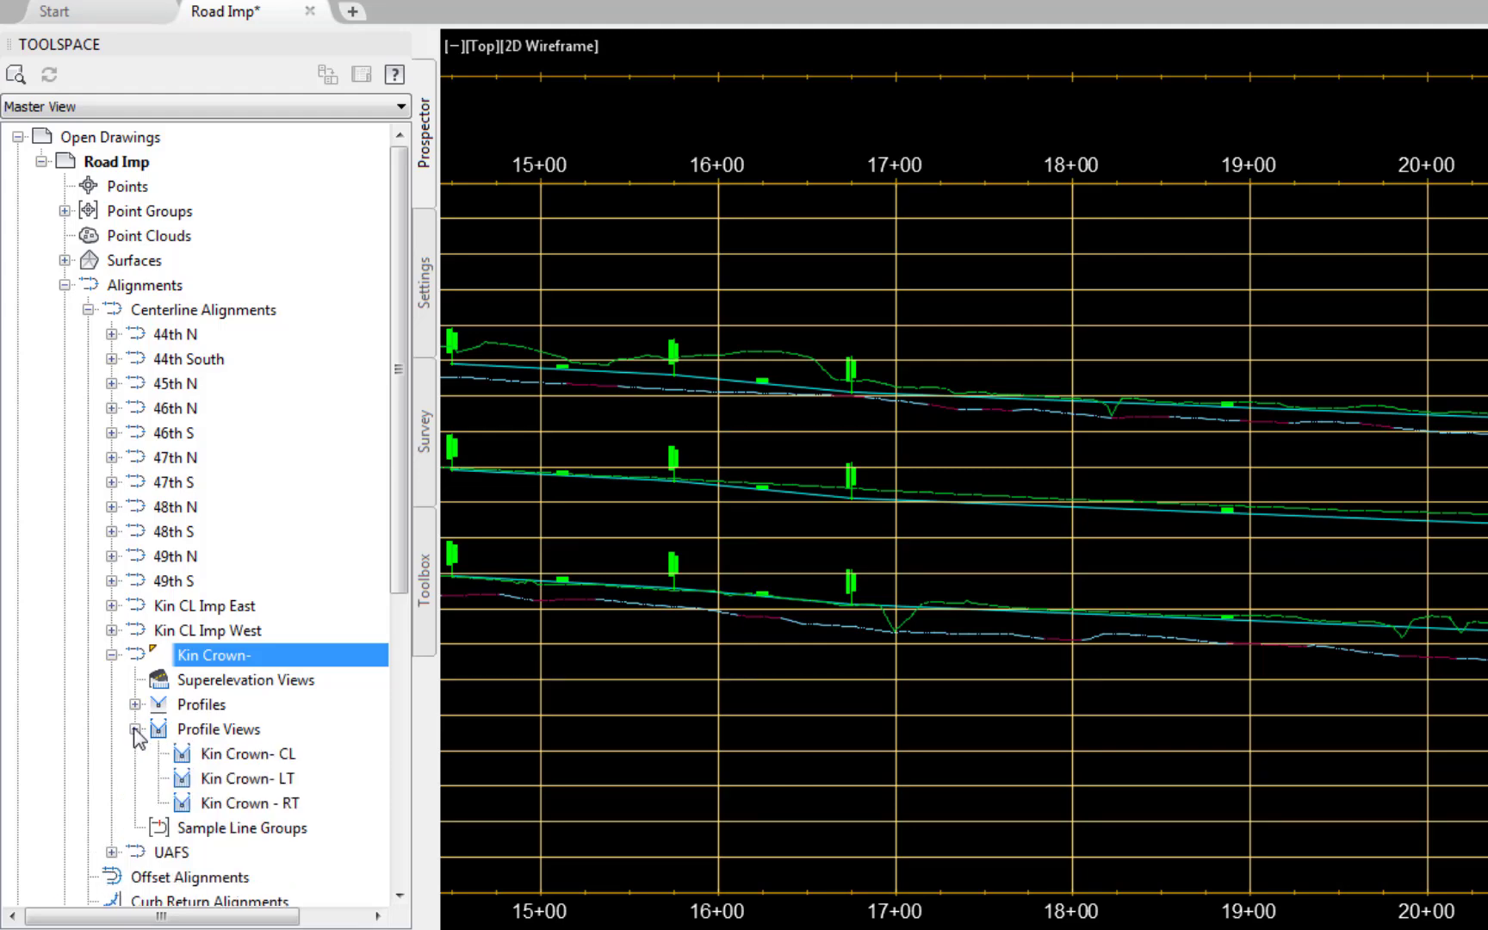
pyautogui.rightClick(248, 779)
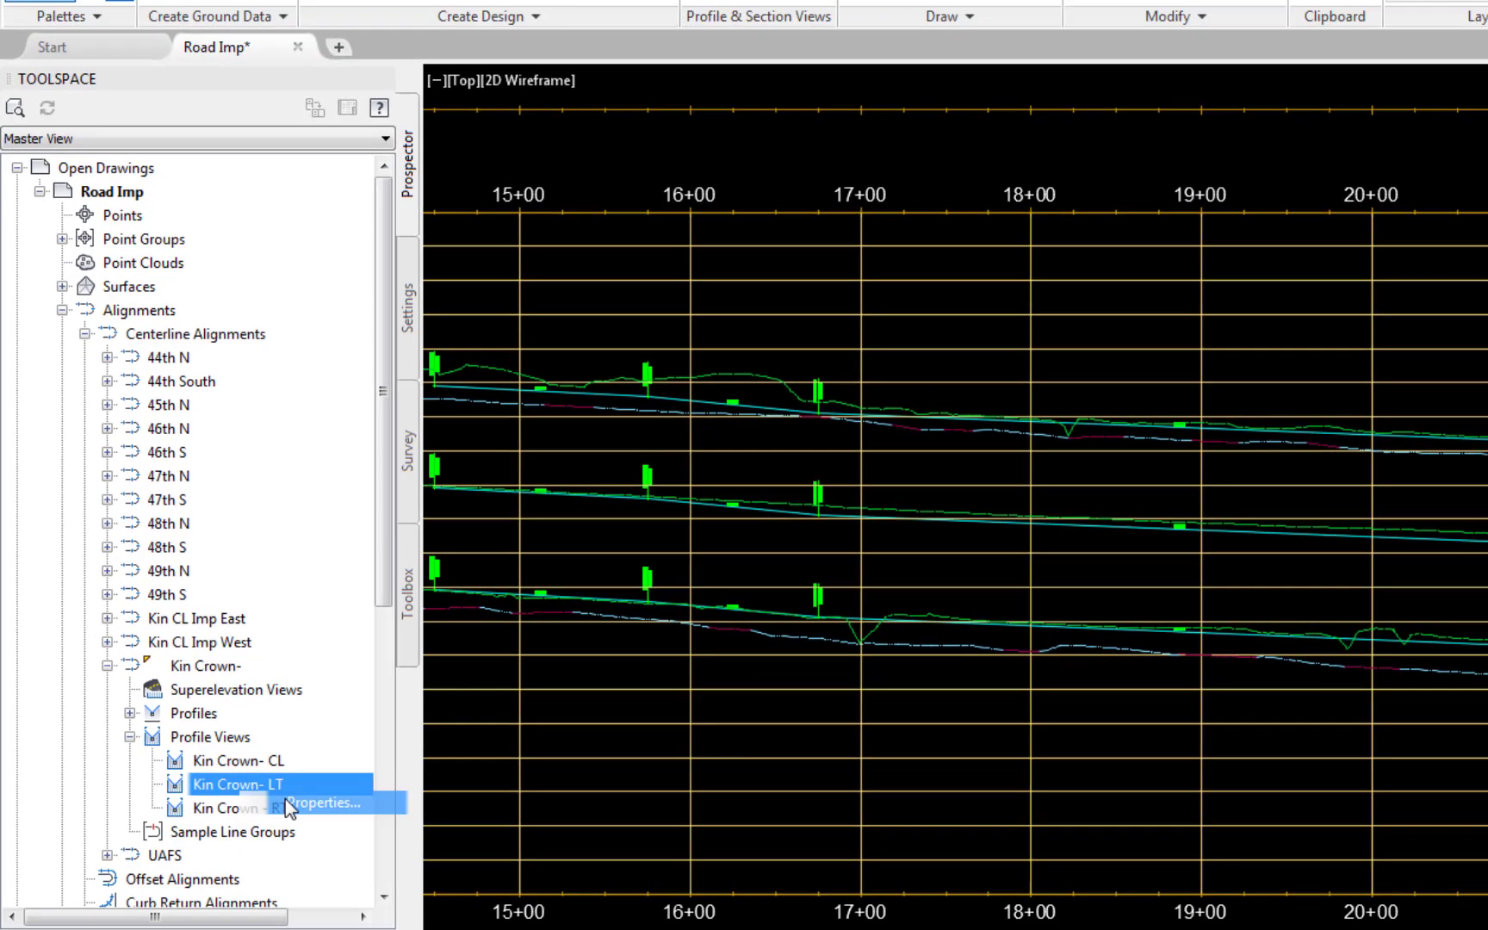
pyautogui.click(302, 800)
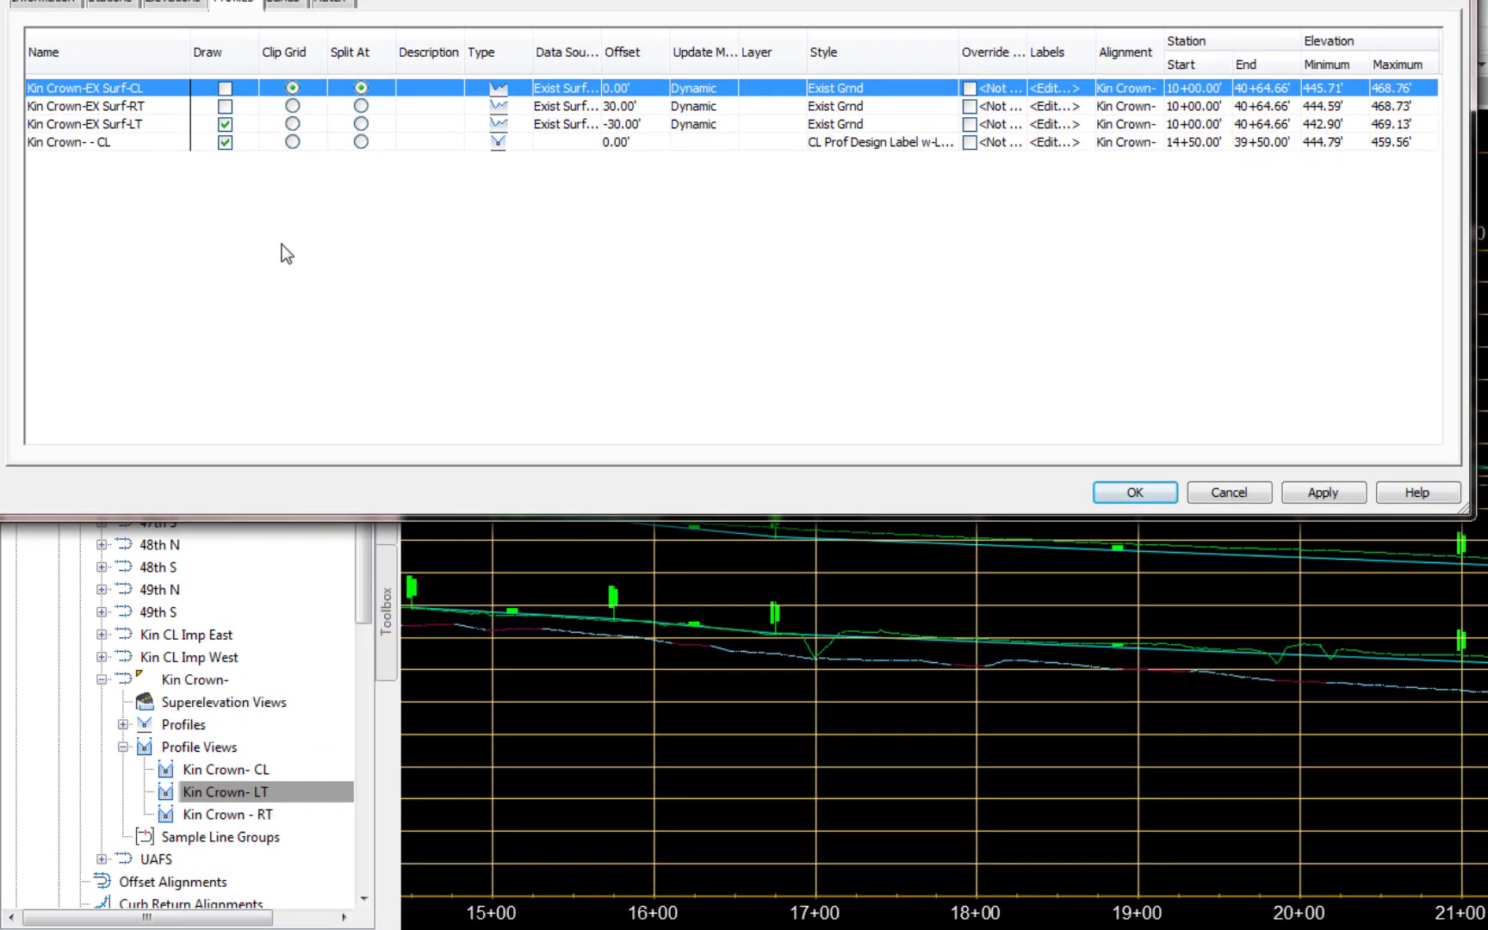
pyautogui.click(224, 142)
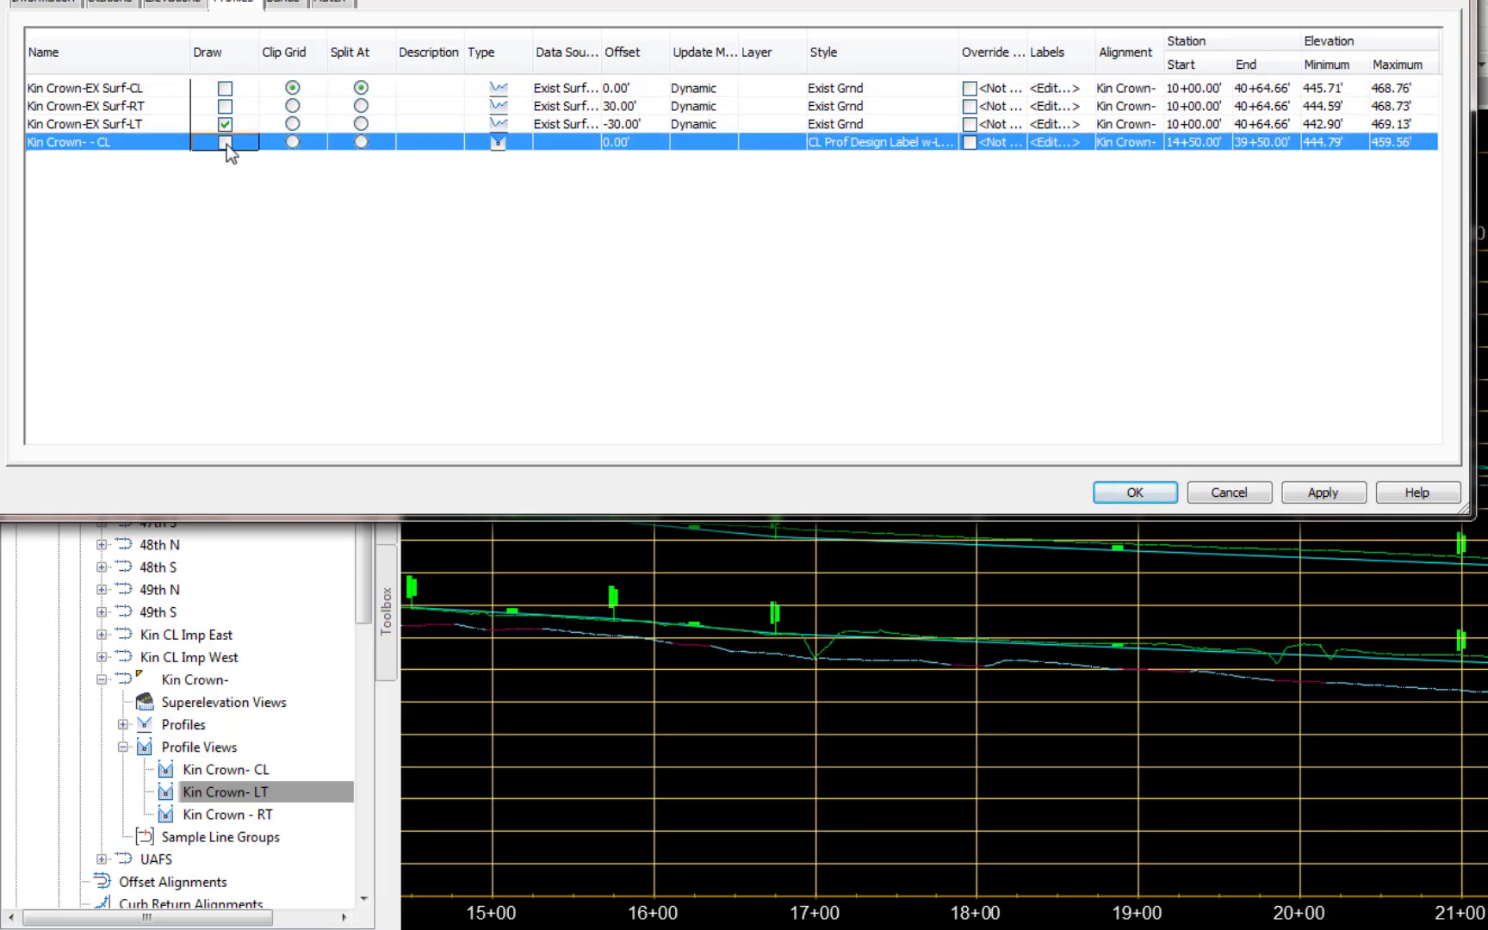
pyautogui.click(1350, 497)
pyautogui.click(1135, 492)
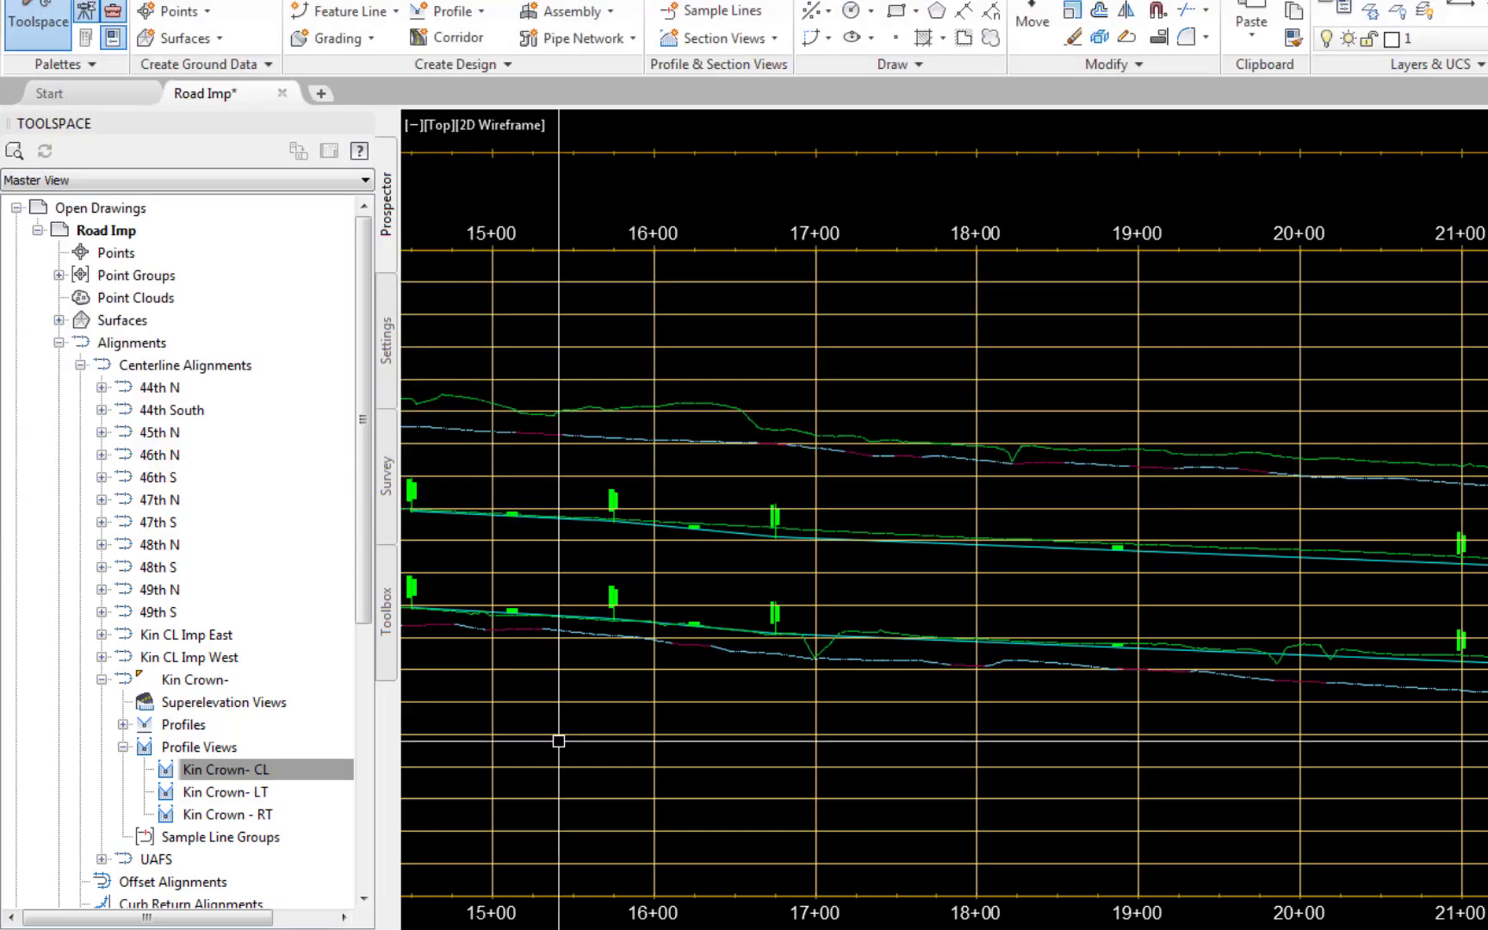
# Step: Turn off drawing of the Kin Crown- - CL design profile in the Kin Crown - RT profile view
pyautogui.rightClick(264, 816)
pyautogui.click(343, 823)
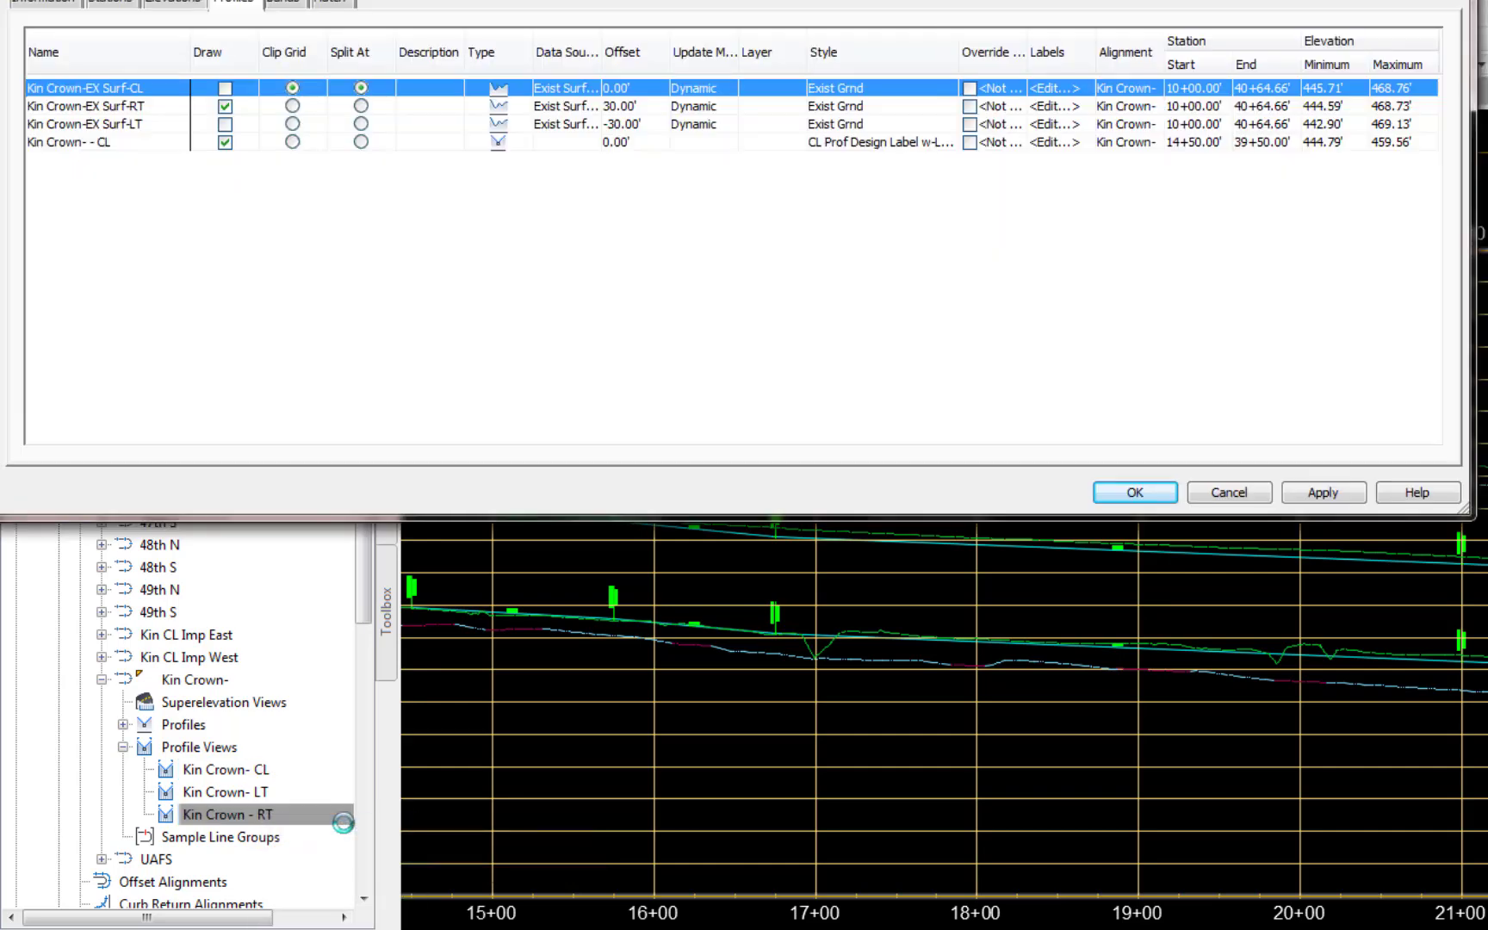
pyautogui.click(225, 143)
pyautogui.click(1323, 493)
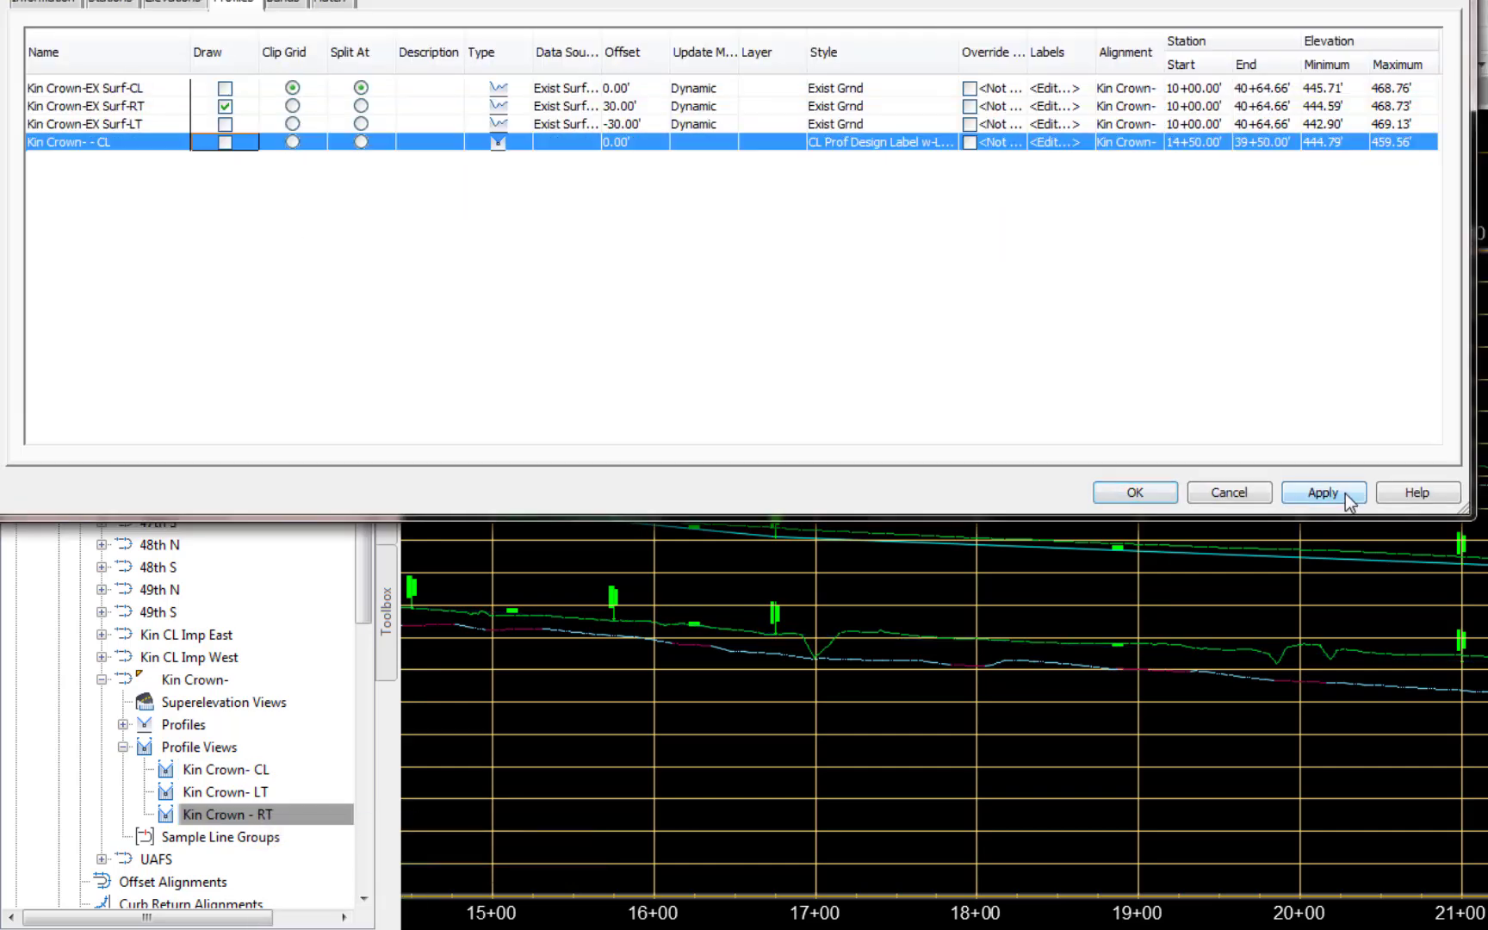
pyautogui.click(1135, 492)
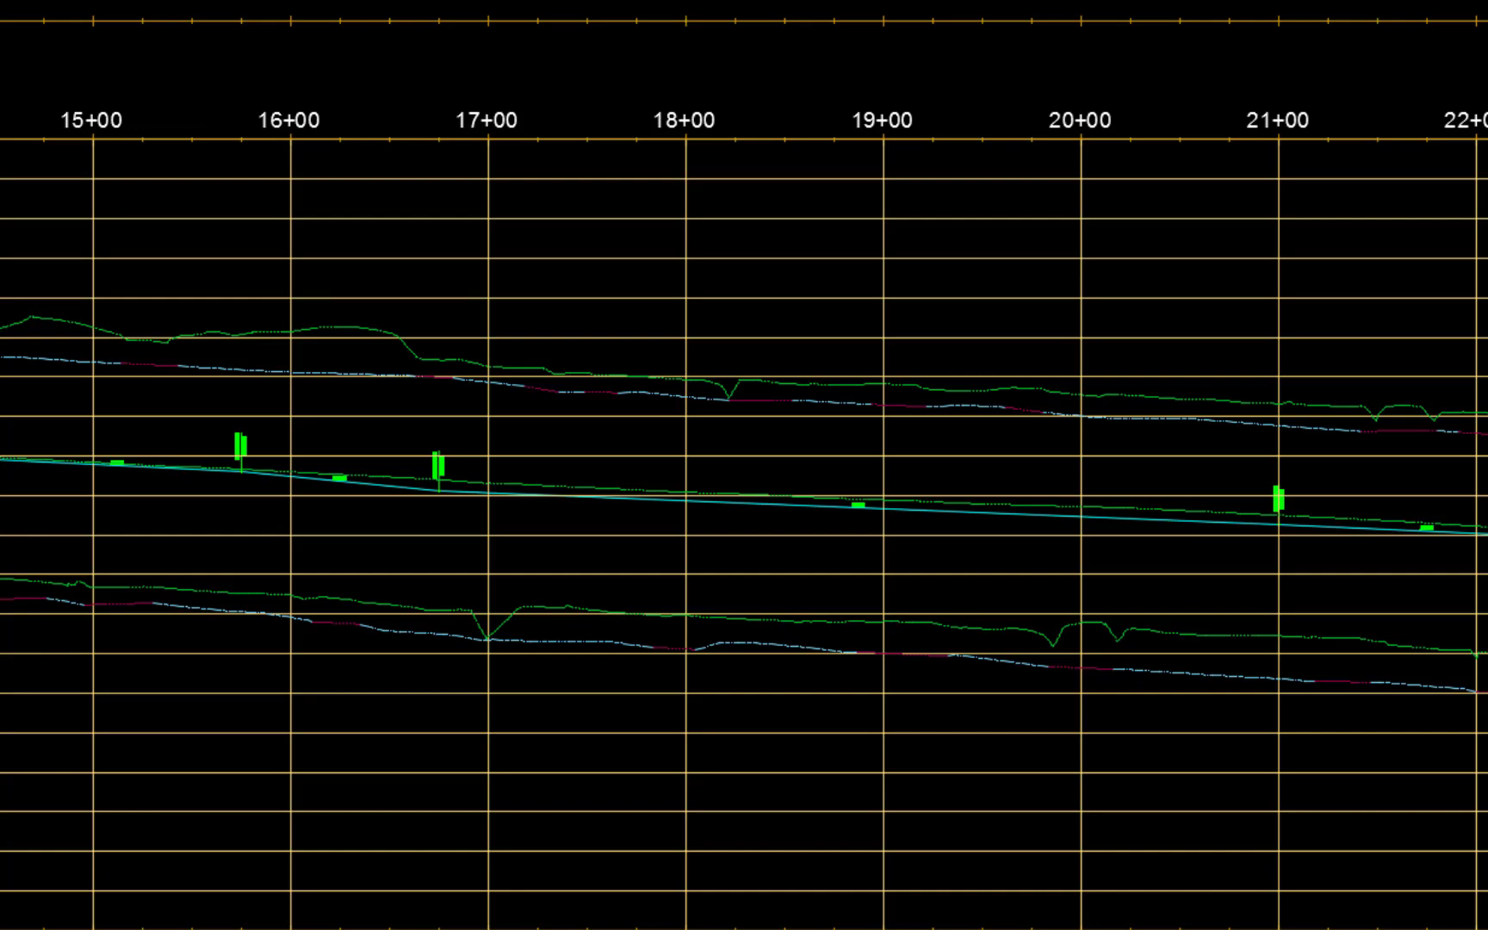
pyautogui.click(375, 488)
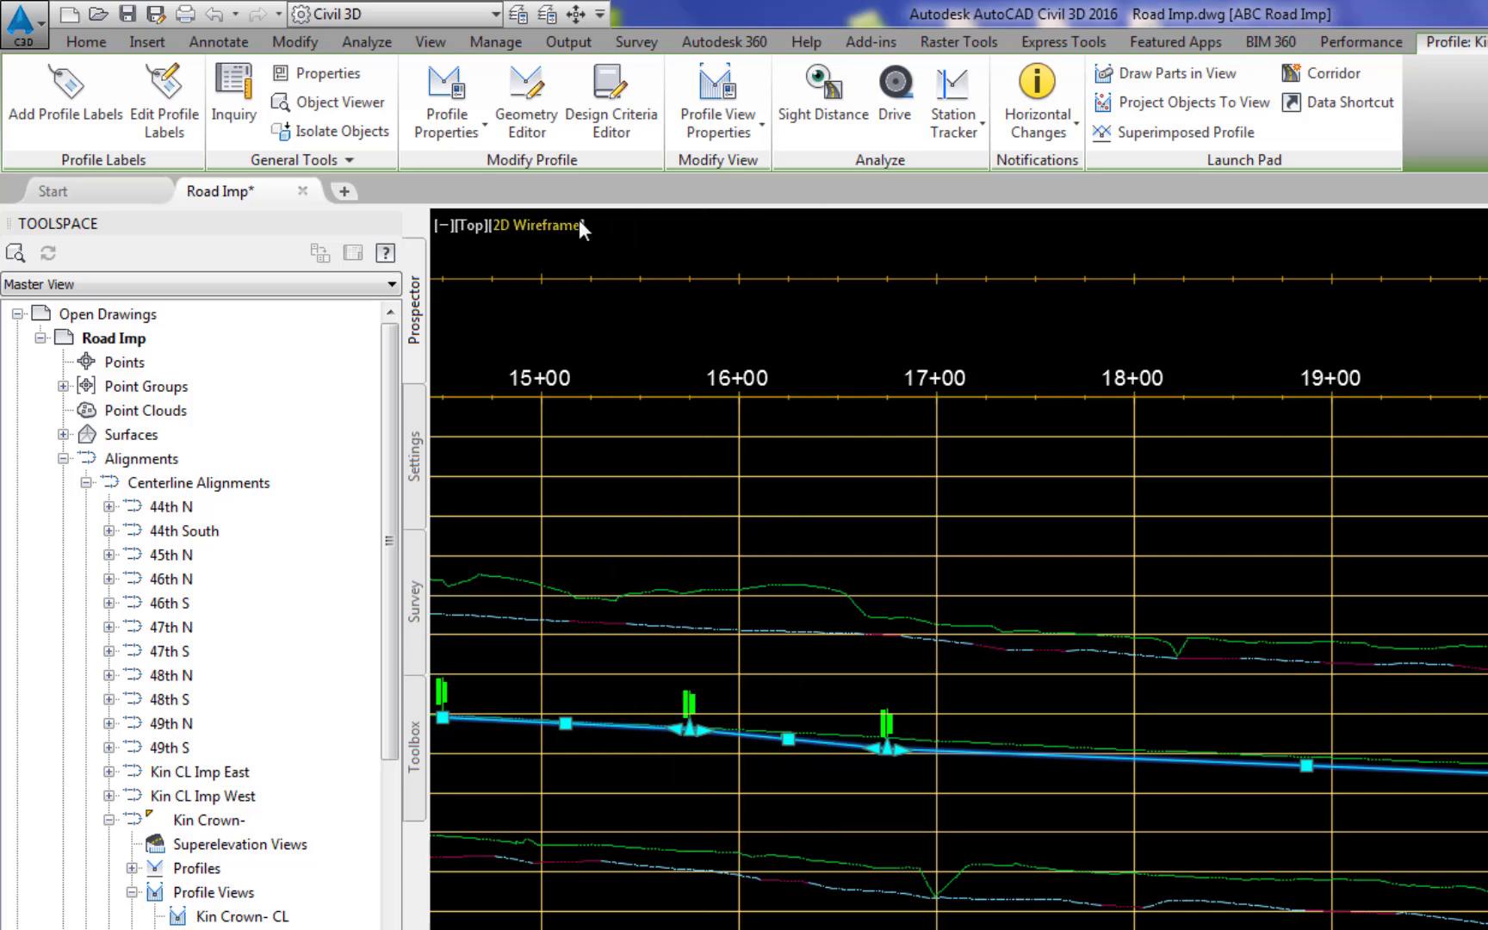
pyautogui.click(539, 108)
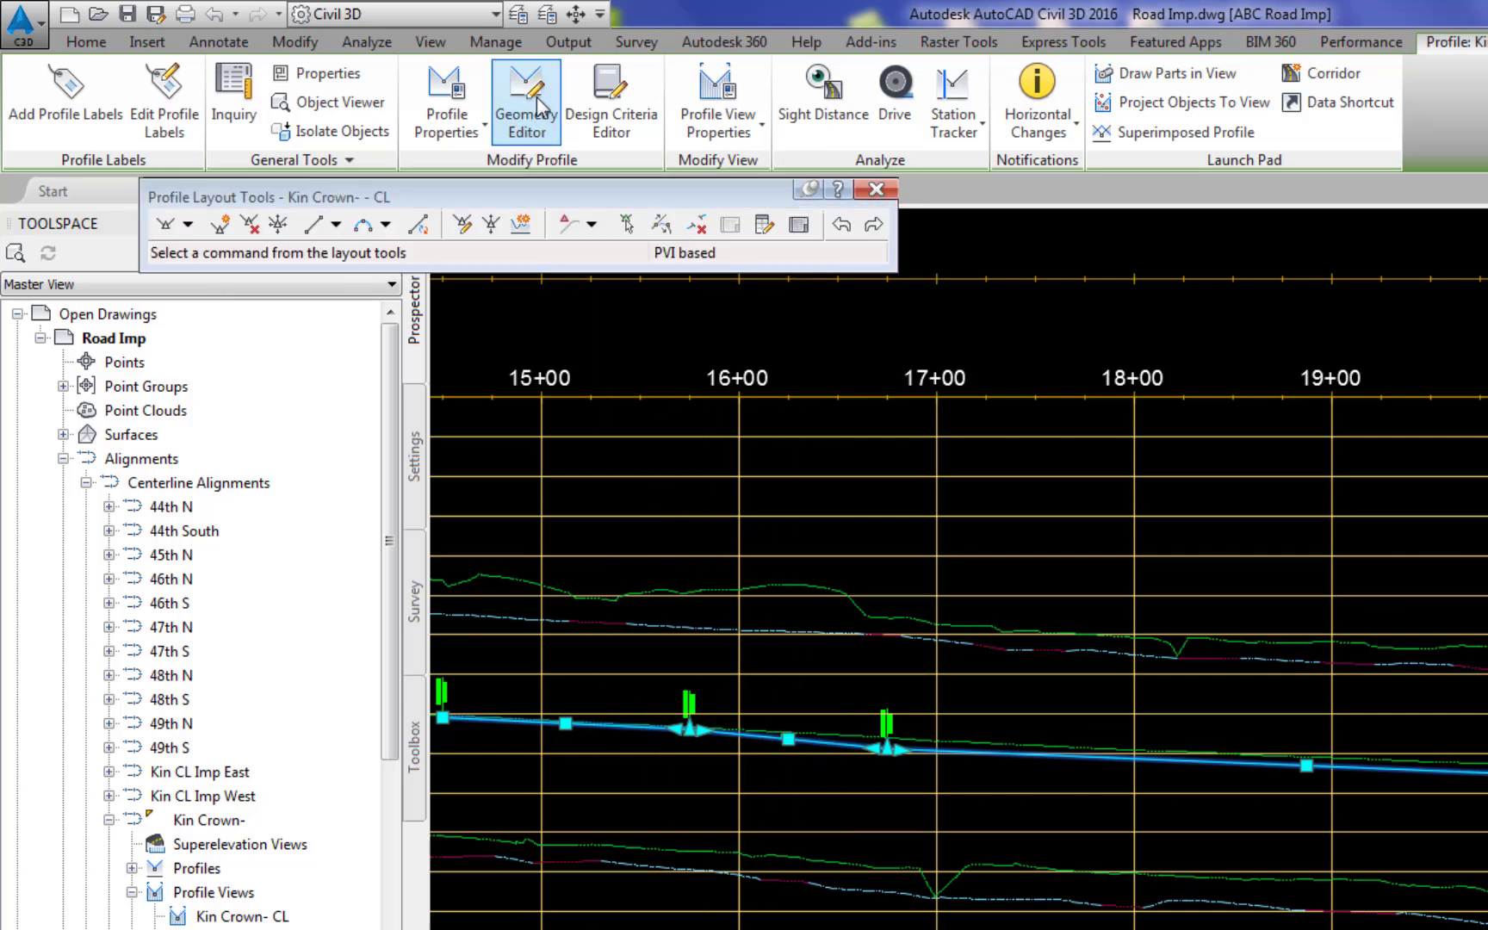
pyautogui.click(884, 190)
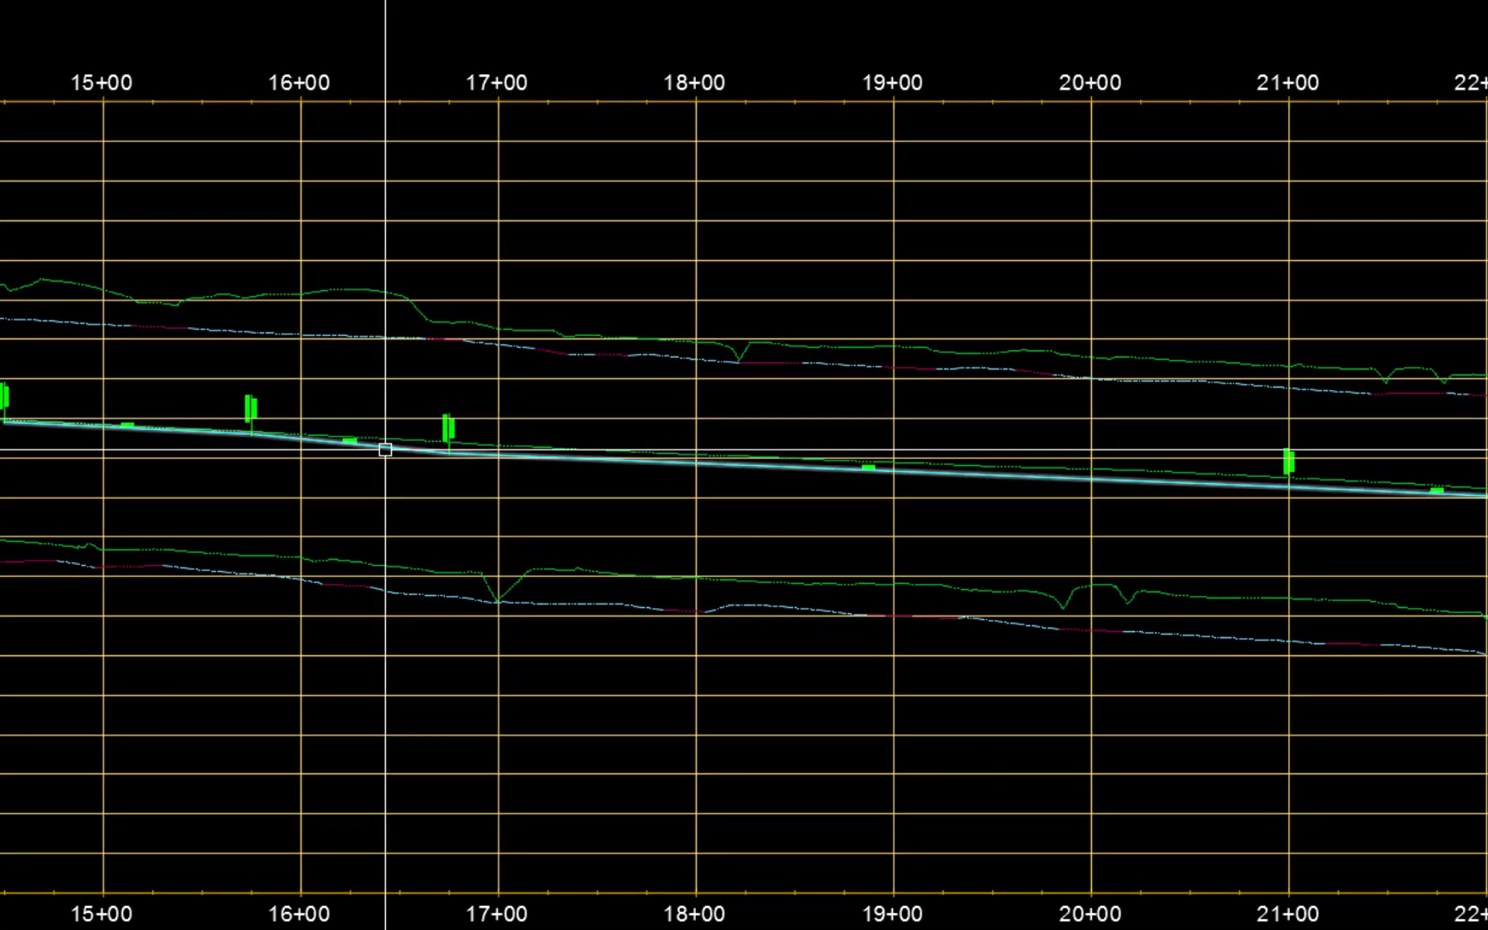
# Step: Edit the centerline design profile's geometry and add a 50-foot Free Vertical Curve (Parabola) at the PVI at station 16+75
pyautogui.click(385, 449)
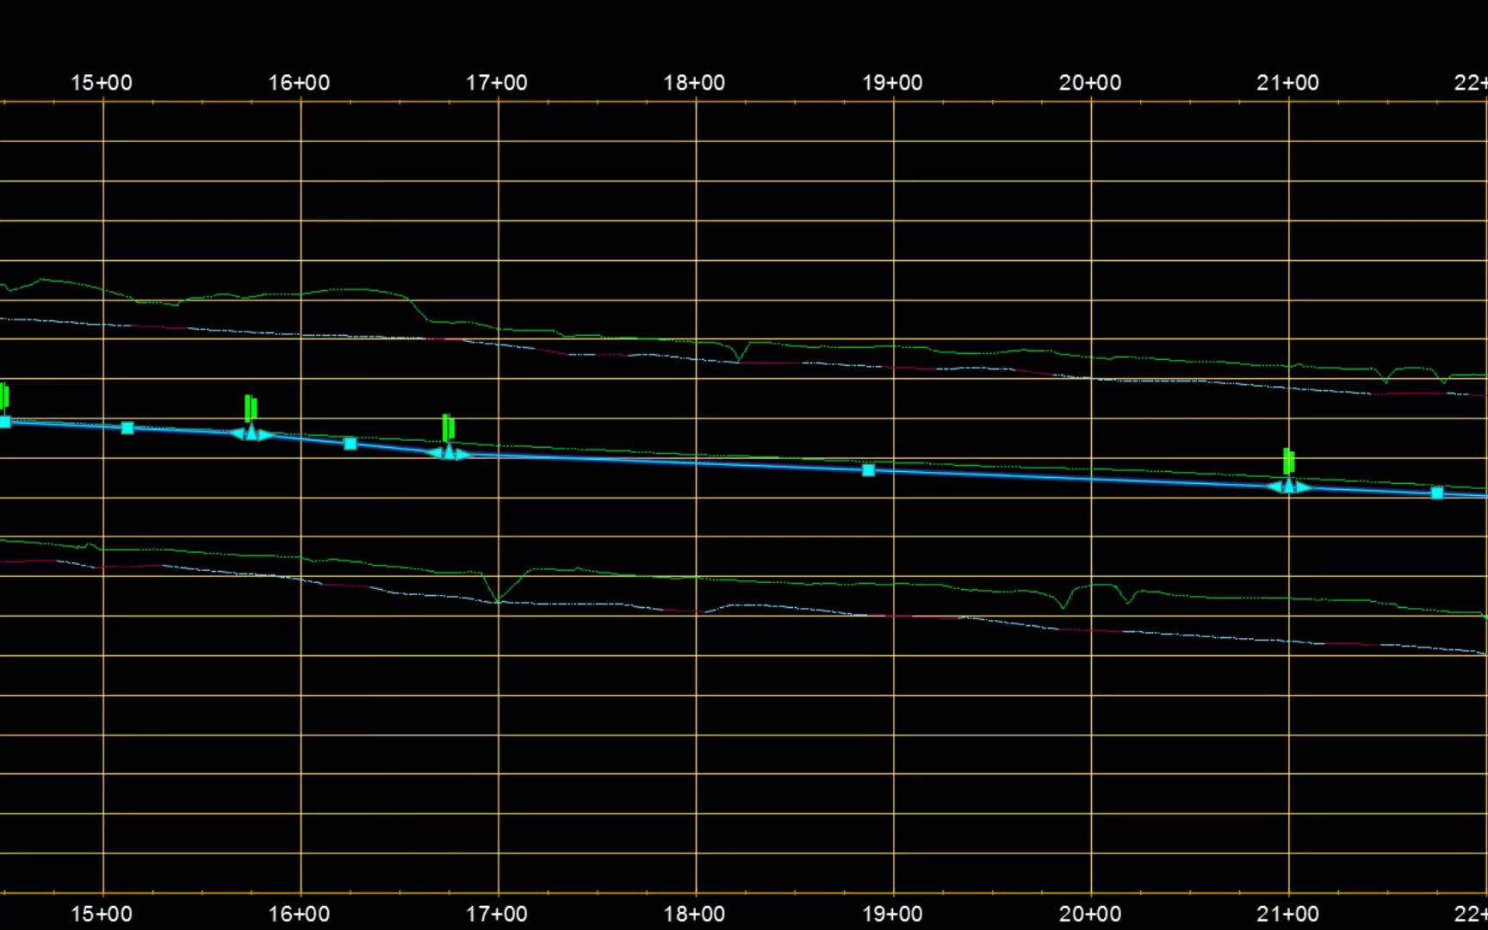
pyautogui.rightClick(446, 518)
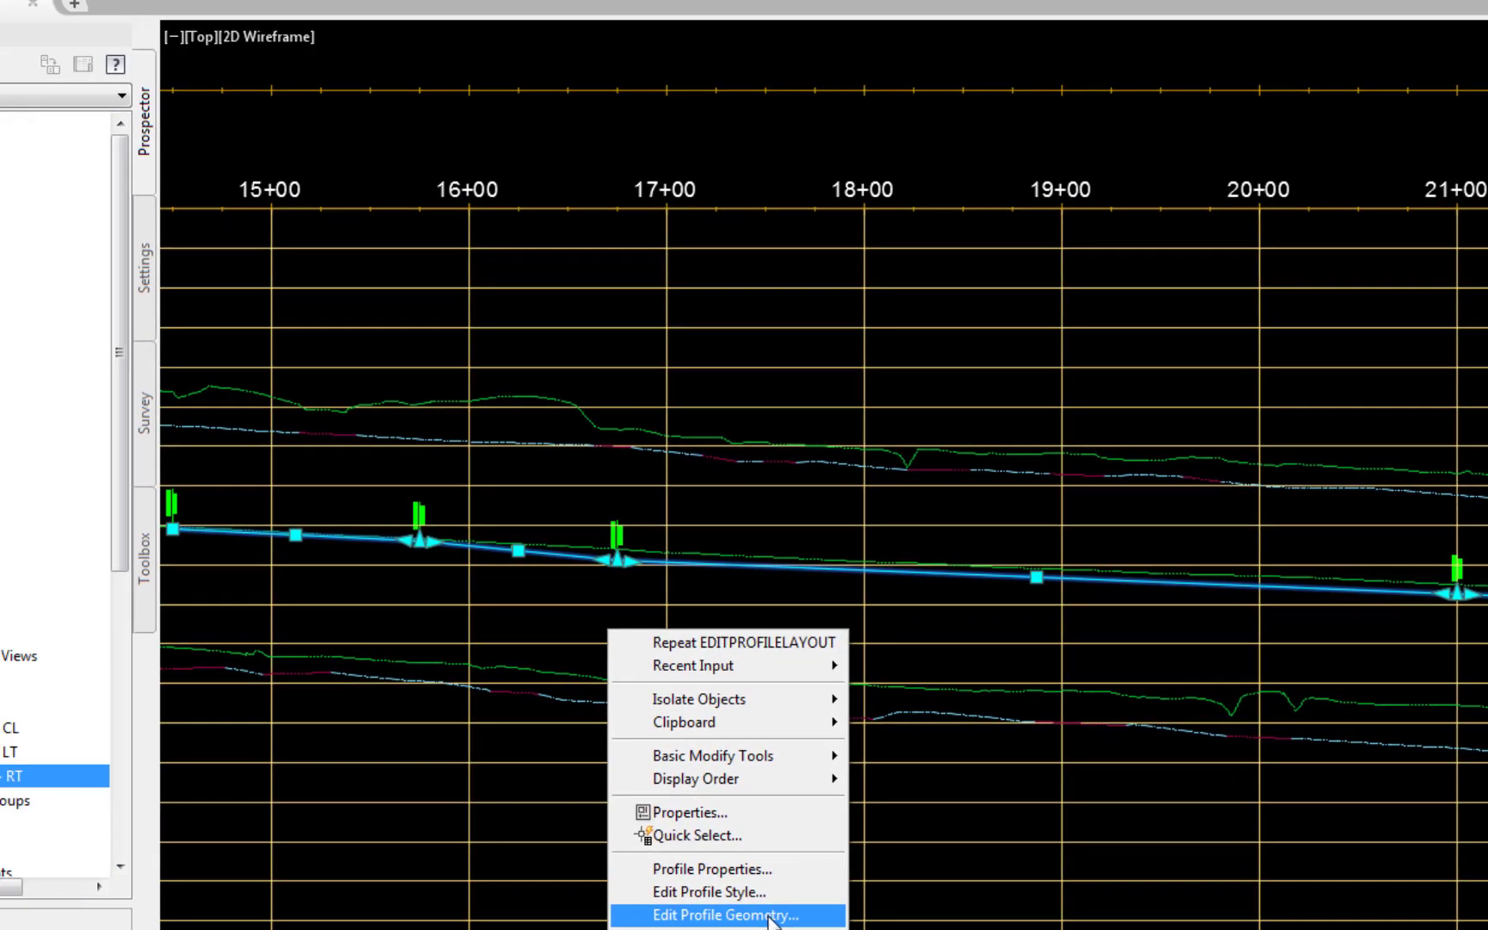
pyautogui.click(603, 810)
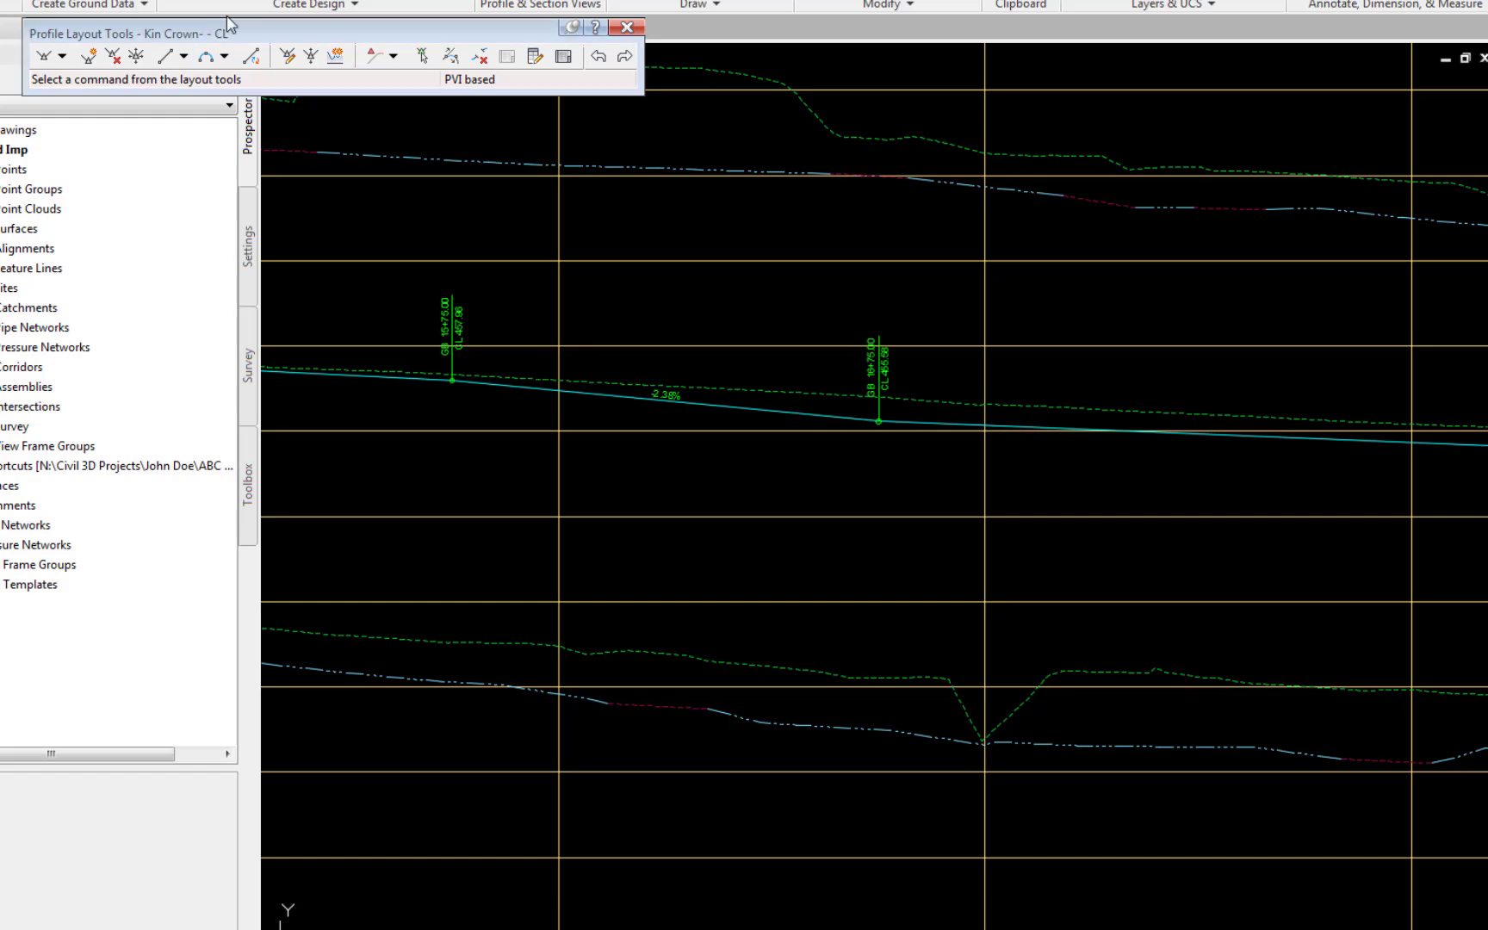
pyautogui.click(225, 57)
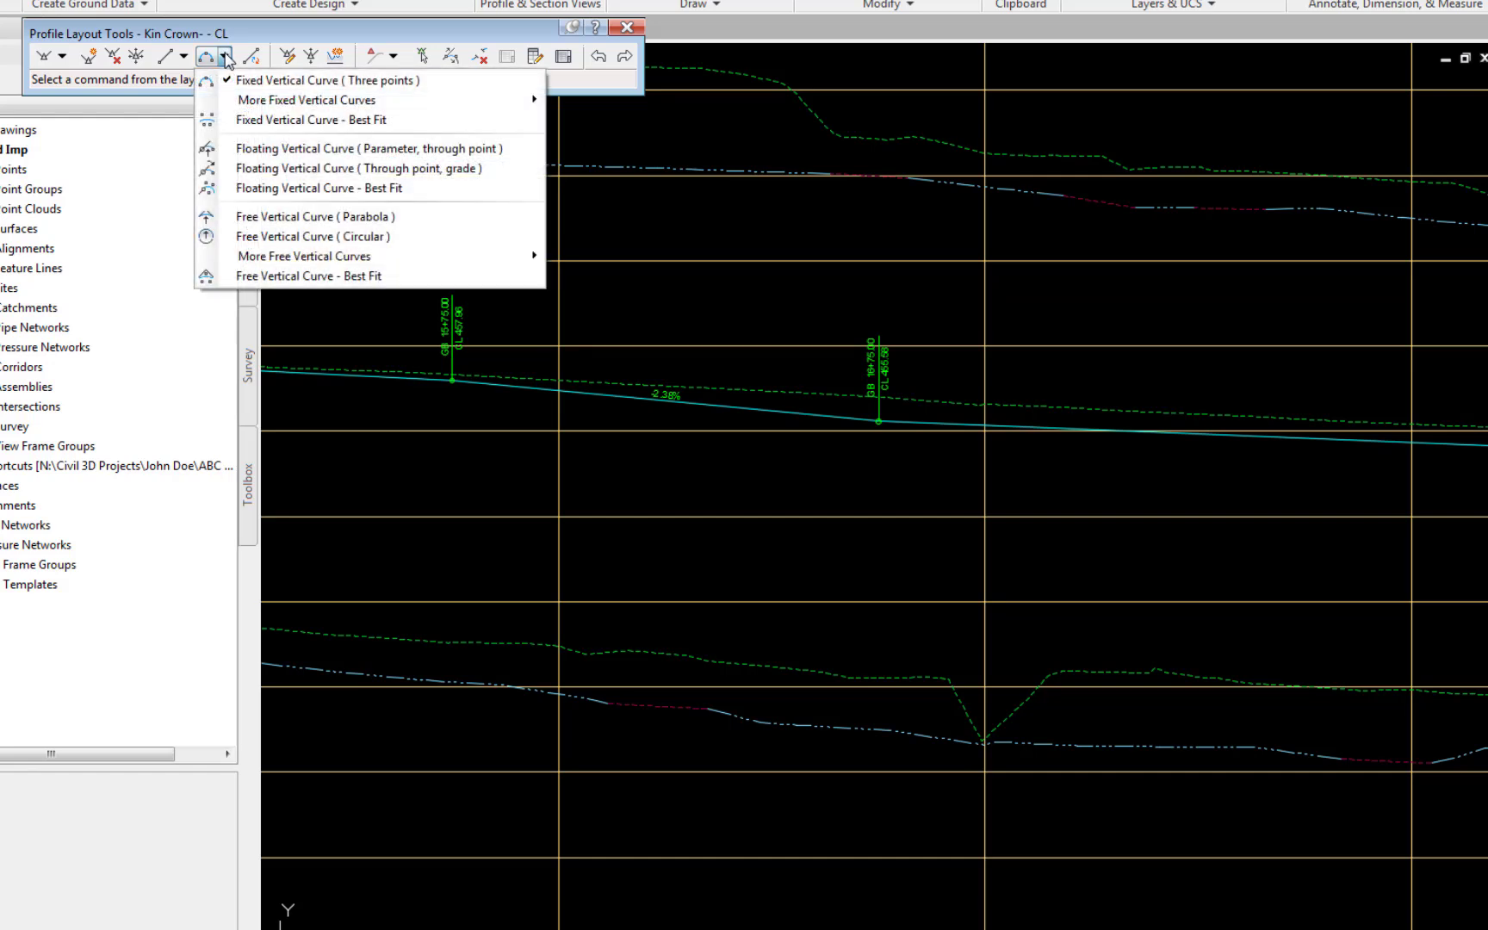
pyautogui.click(244, 217)
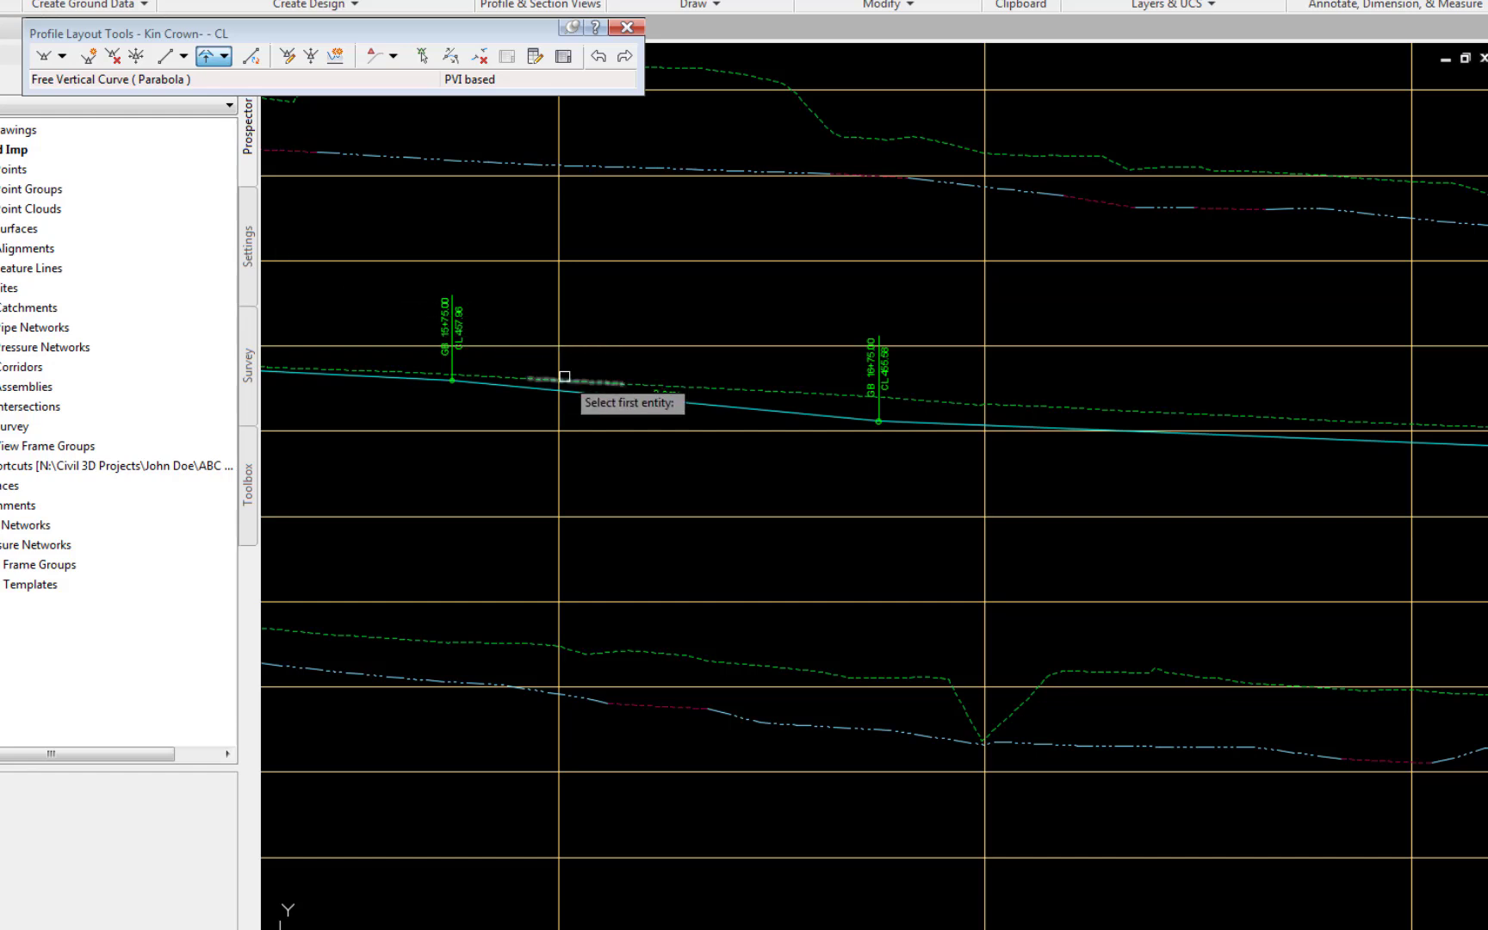
pyautogui.click(751, 410)
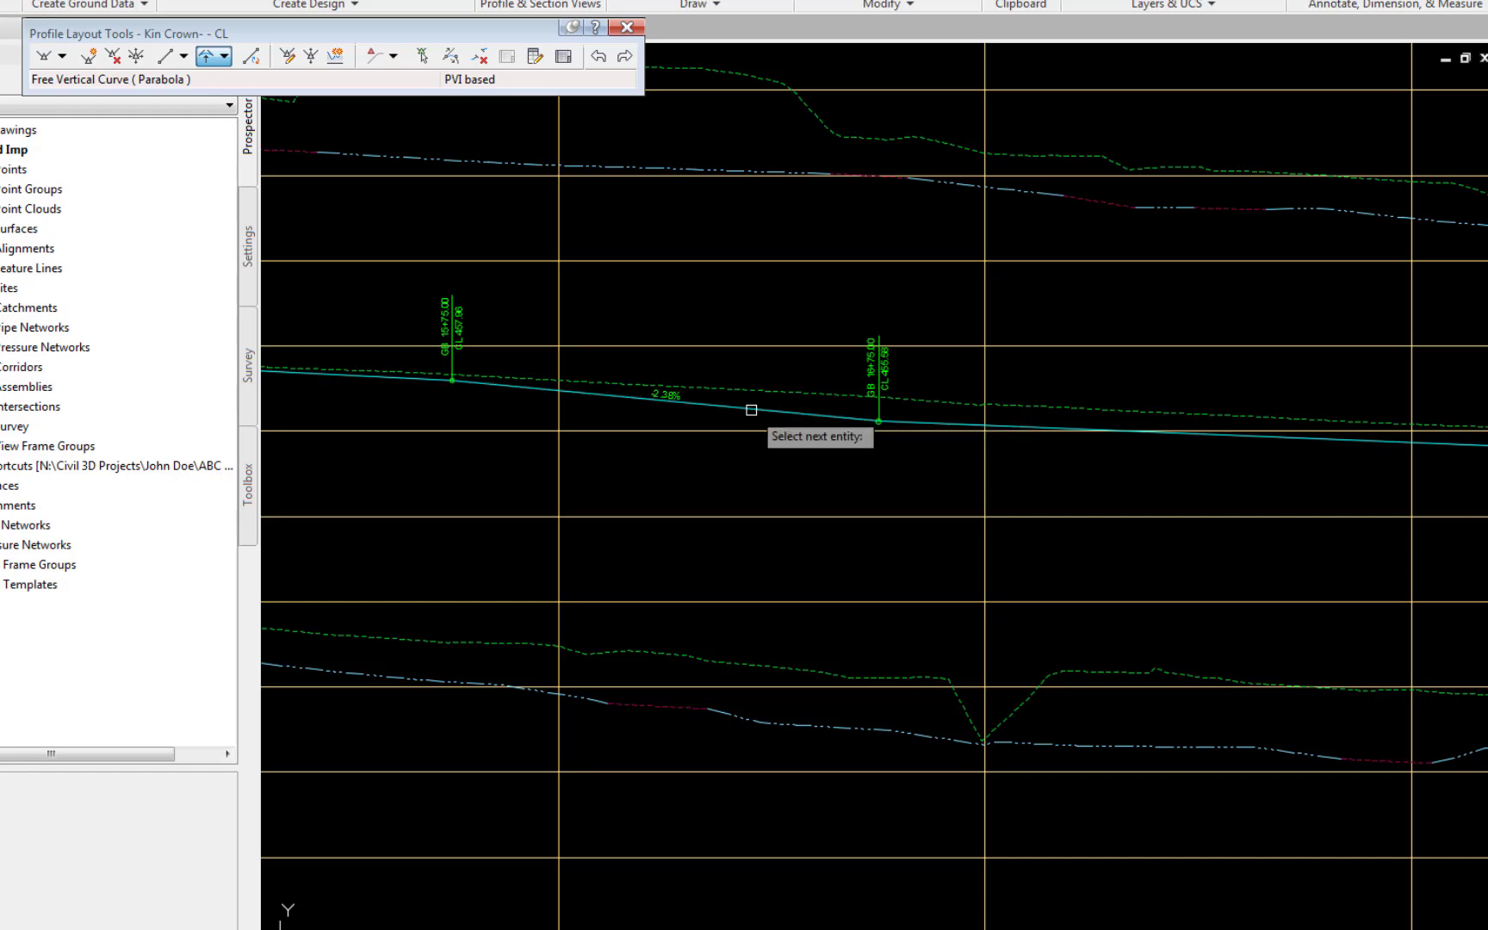
pyautogui.click(965, 419)
pyautogui.write('50')
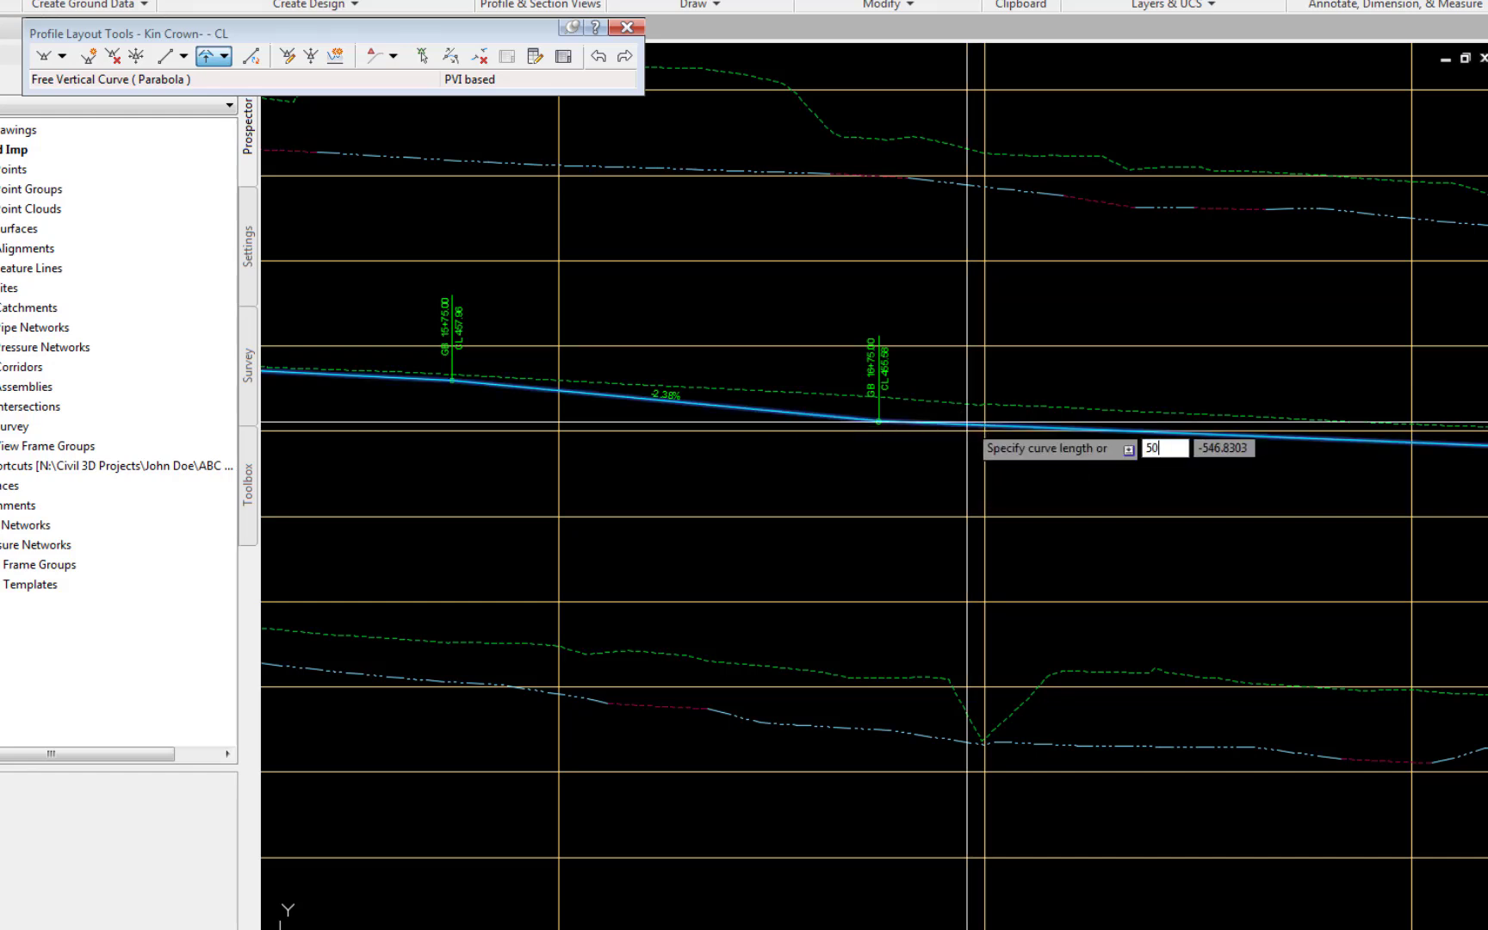
pyautogui.press('Return')
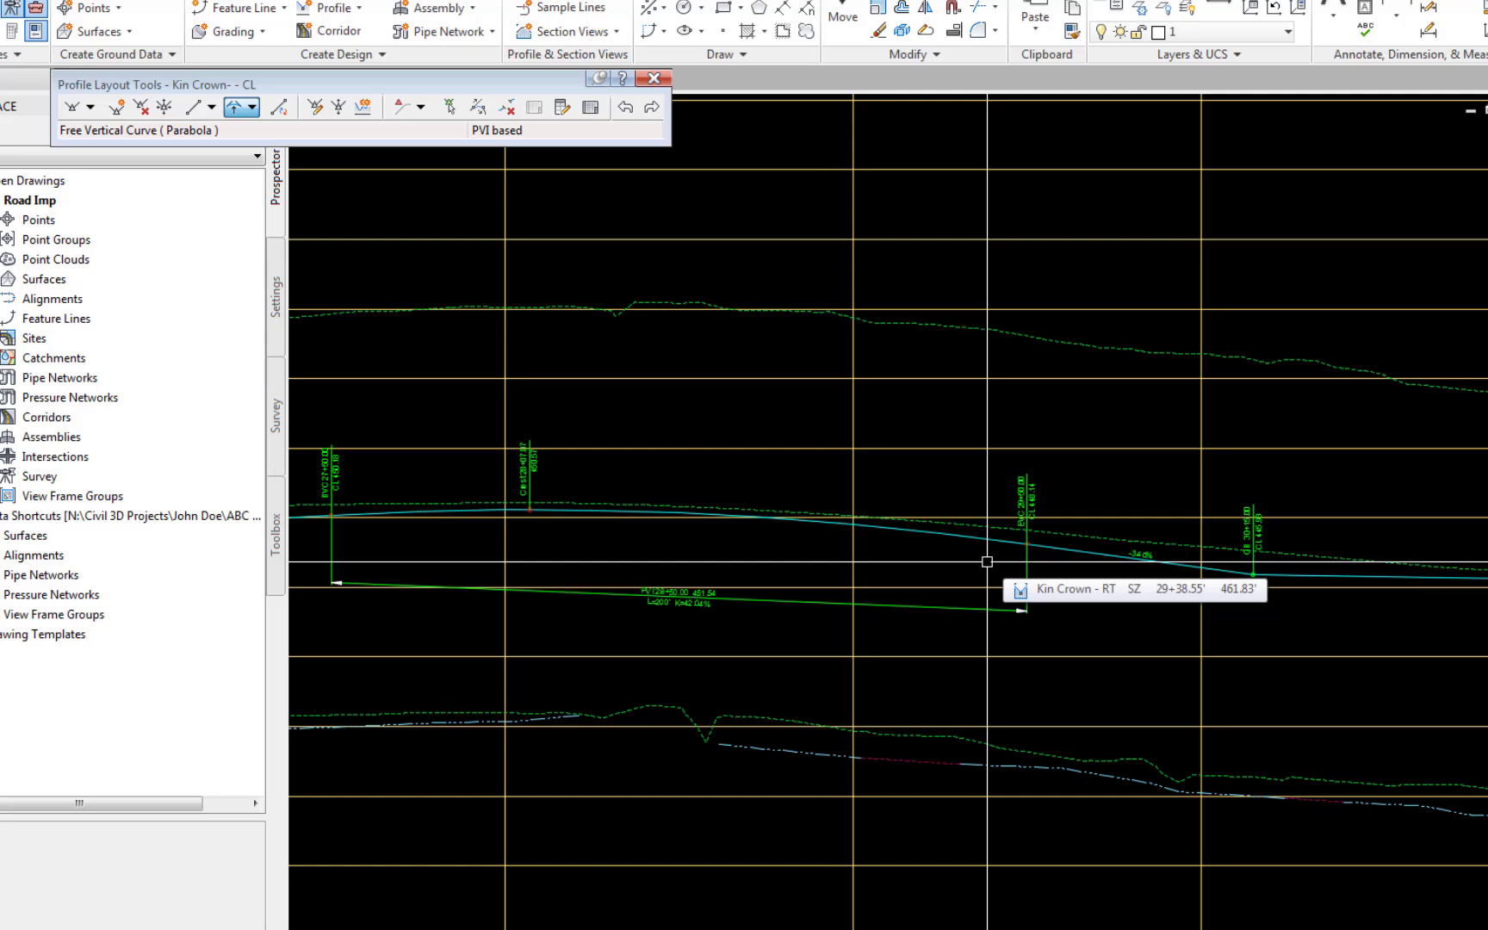
# Step: Add a Free Vertical Curve (Parabola) with a length of 129.9999 between the two tangents meeting at station 30+15
pyautogui.click(234, 107)
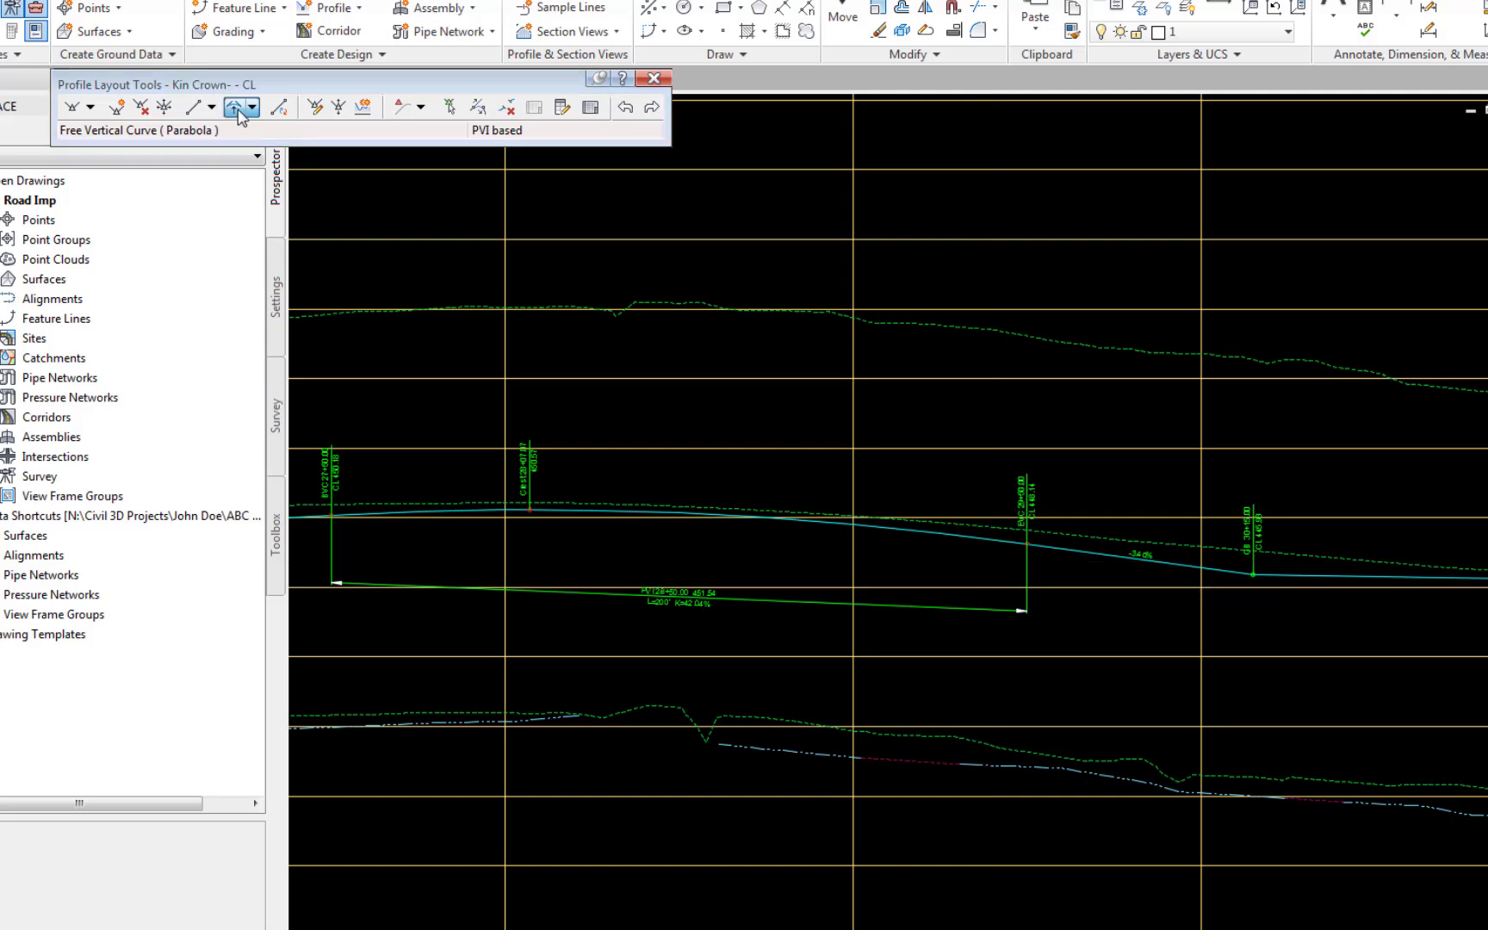
pyautogui.click(1168, 564)
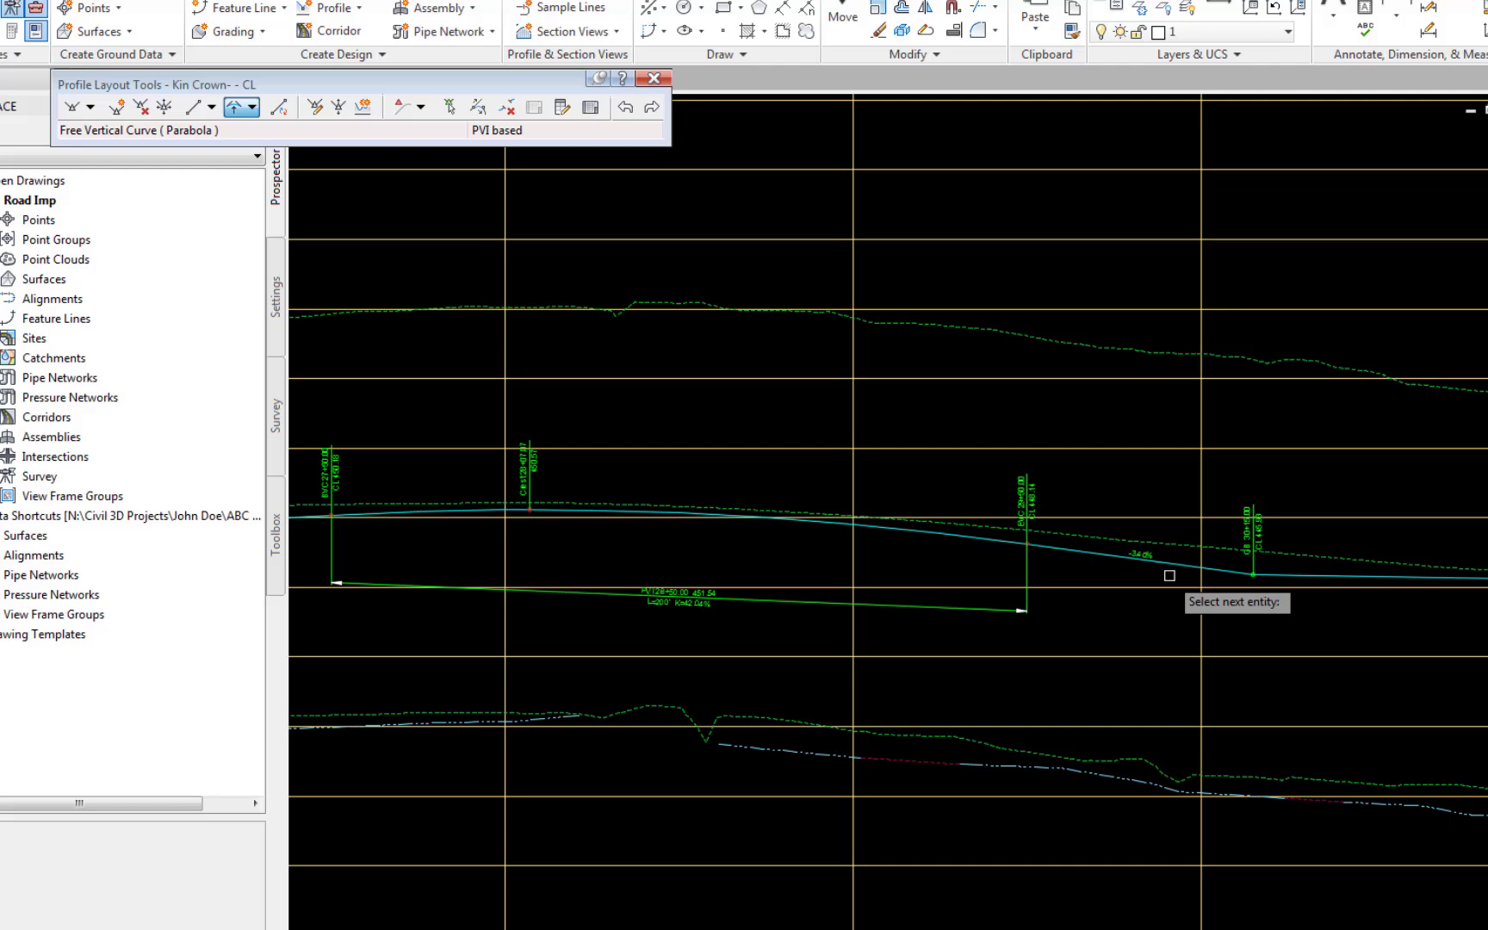
pyautogui.click(1325, 575)
pyautogui.write('129')
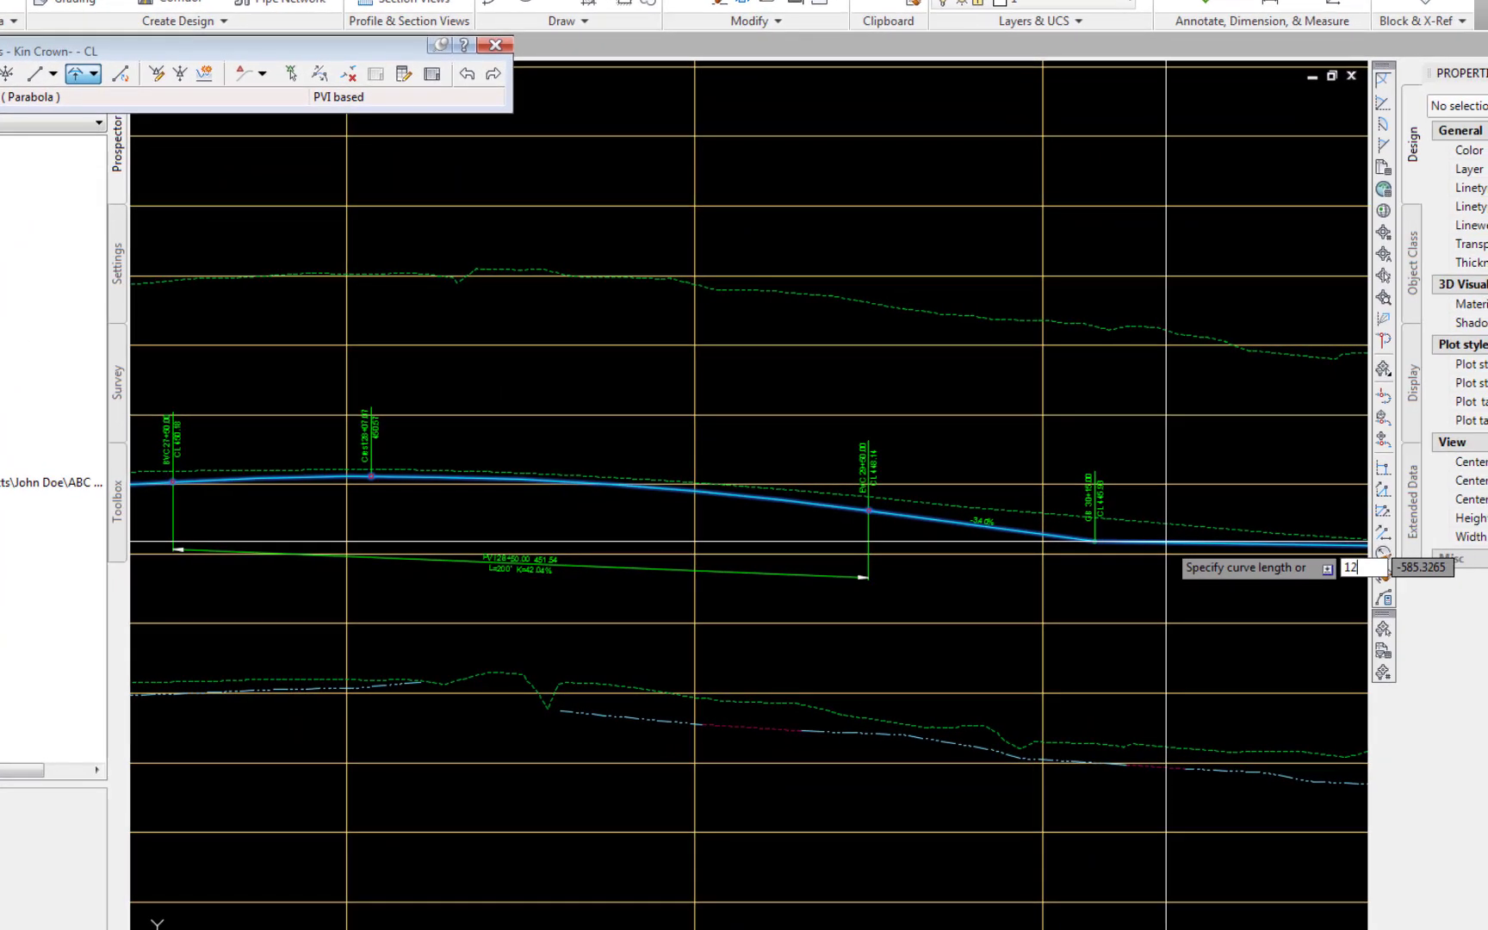
pyautogui.write('.9999')
pyautogui.press('Return')
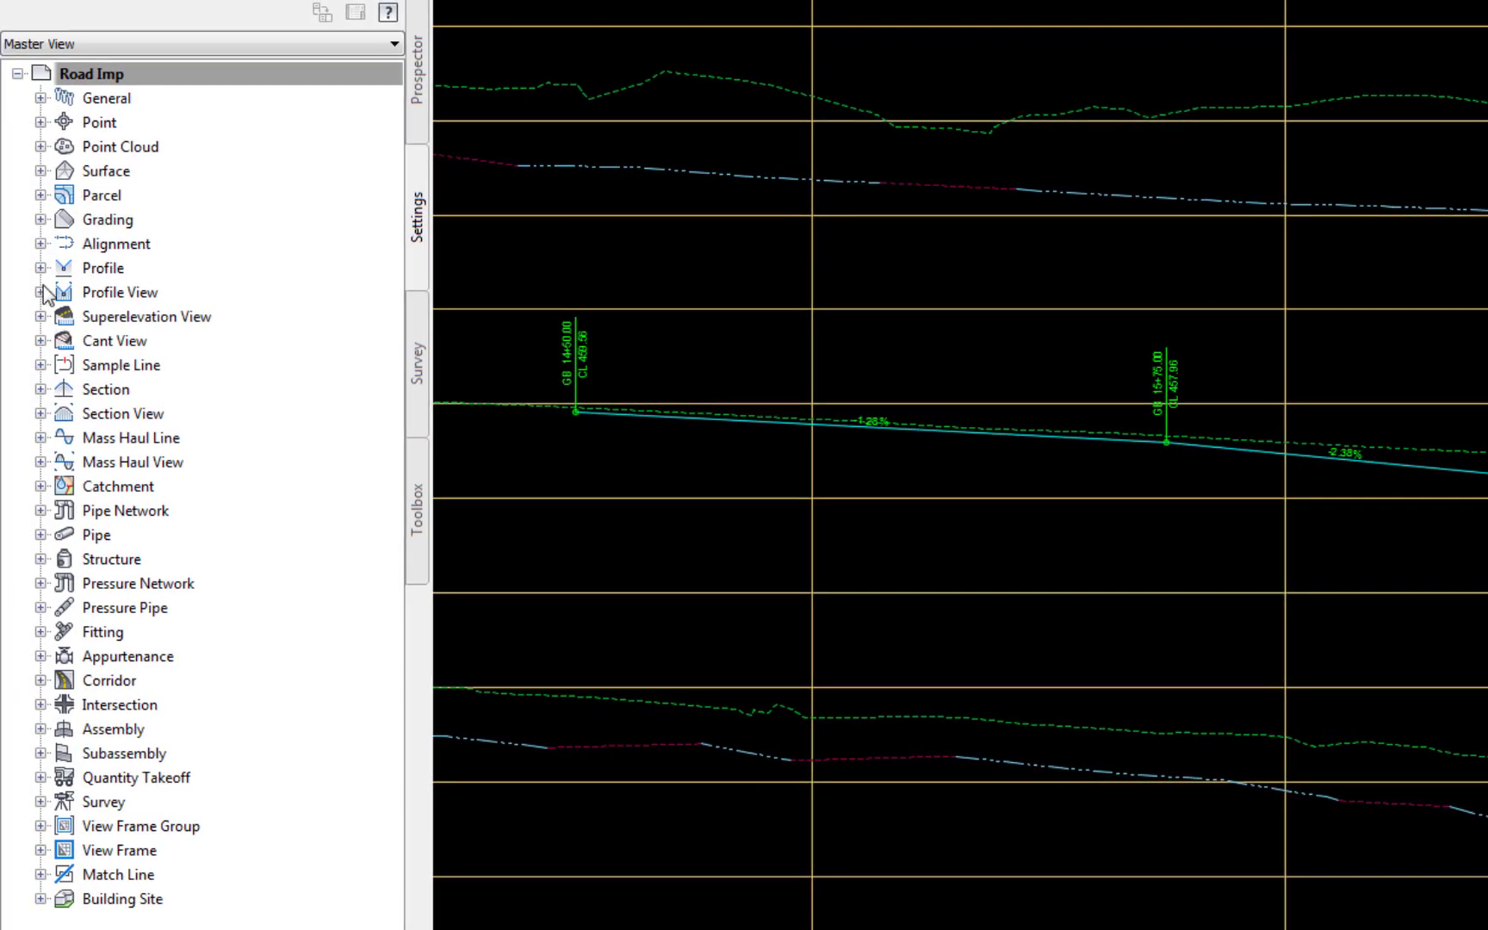
# Step: Edit the profile label set Prof Label Set - CL and remove its Crest Curves label entry
pyautogui.click(40, 268)
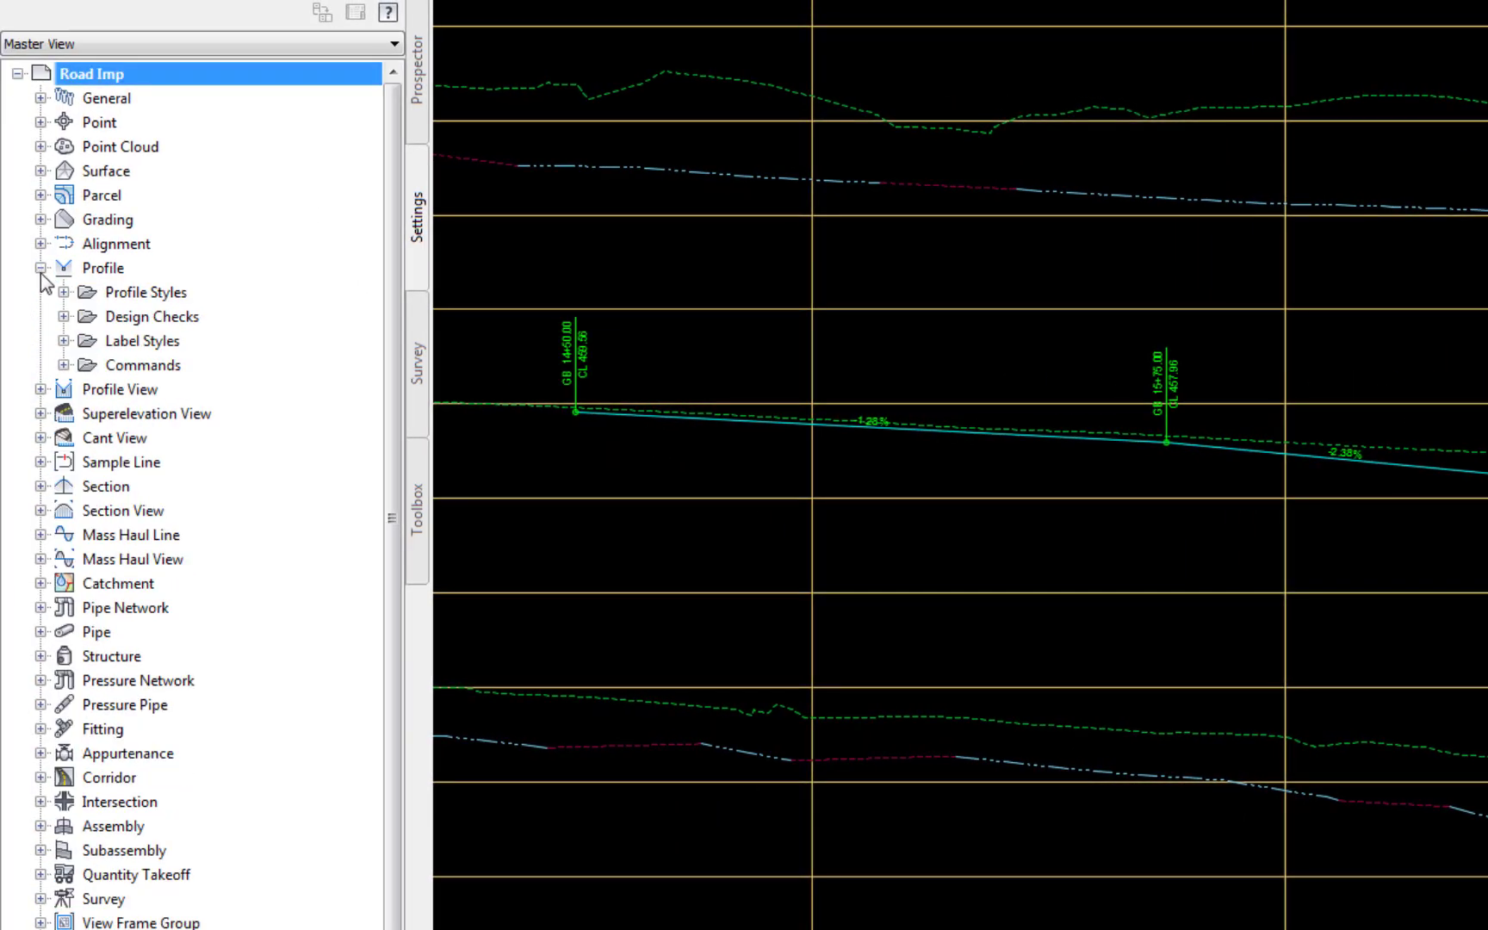
pyautogui.click(64, 342)
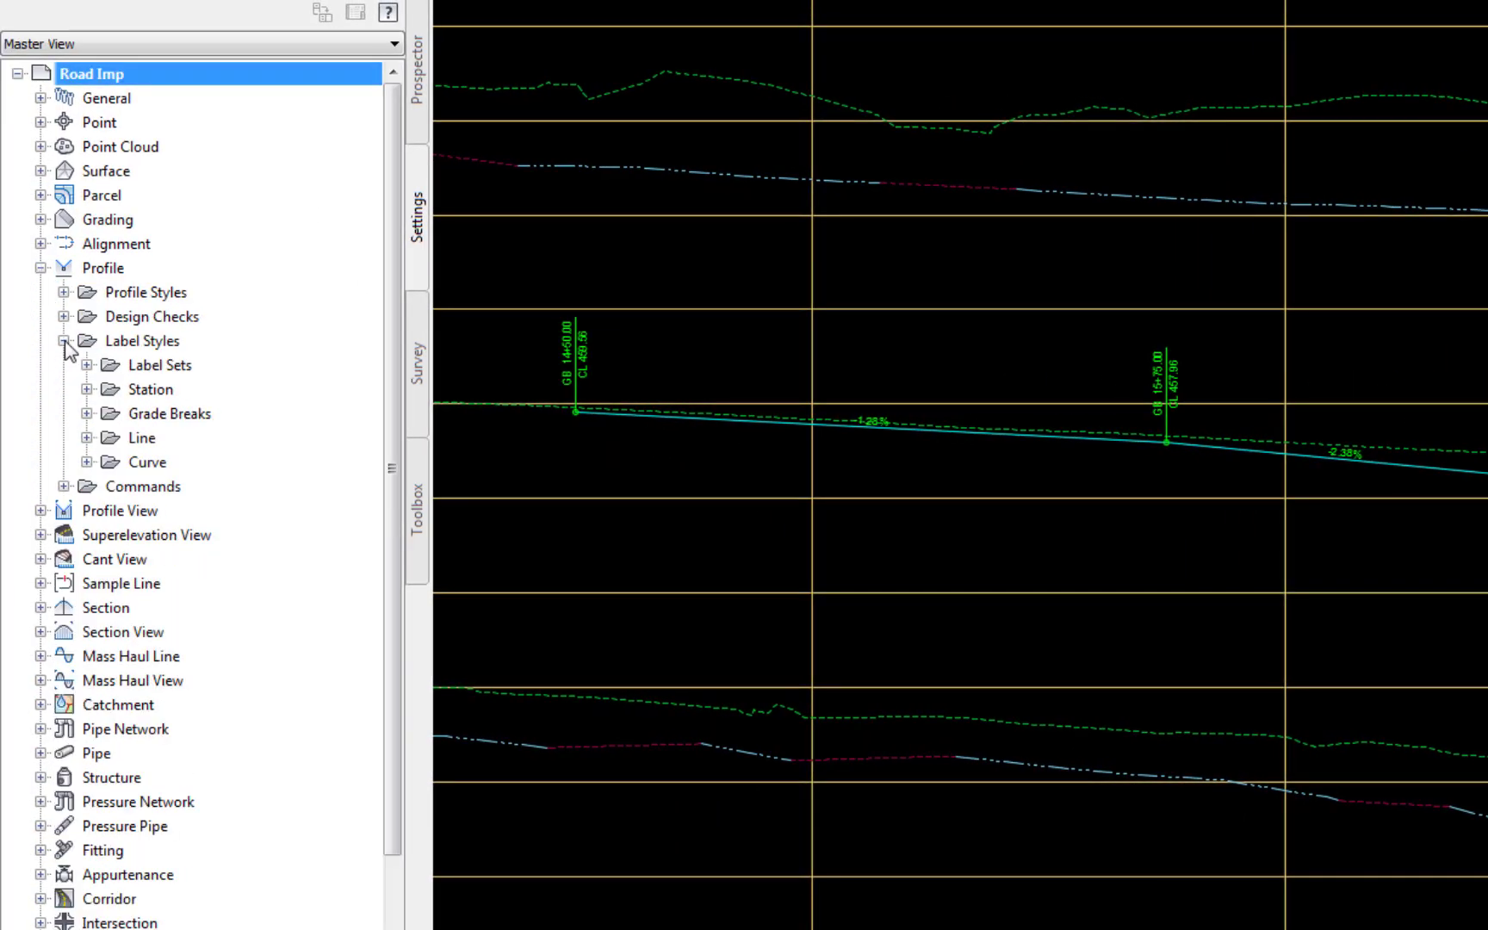
pyautogui.click(40, 511)
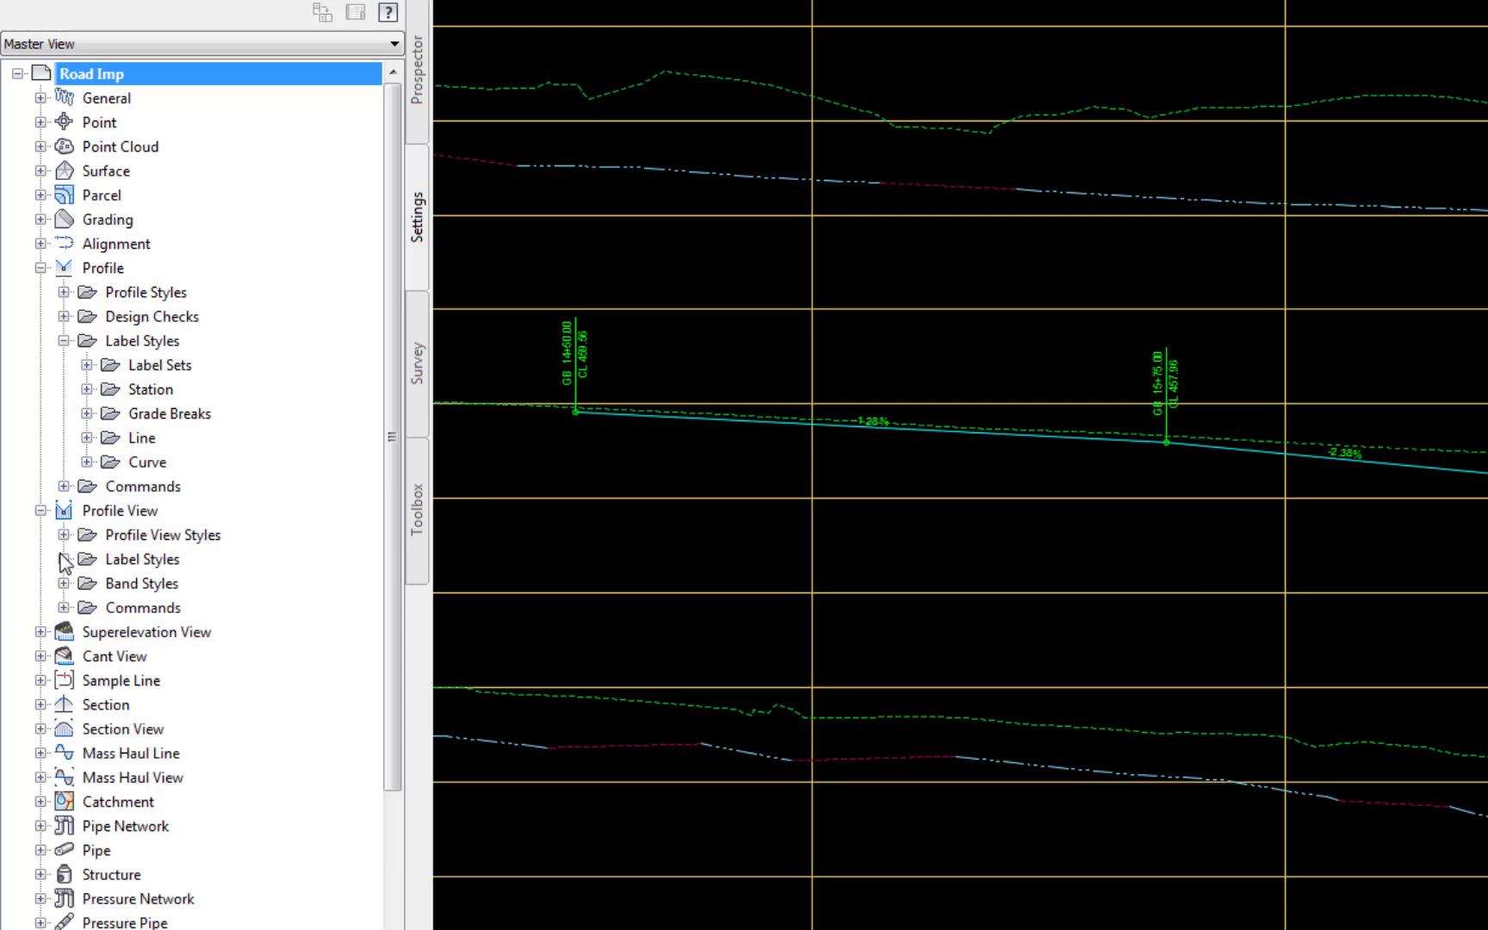
pyautogui.click(64, 560)
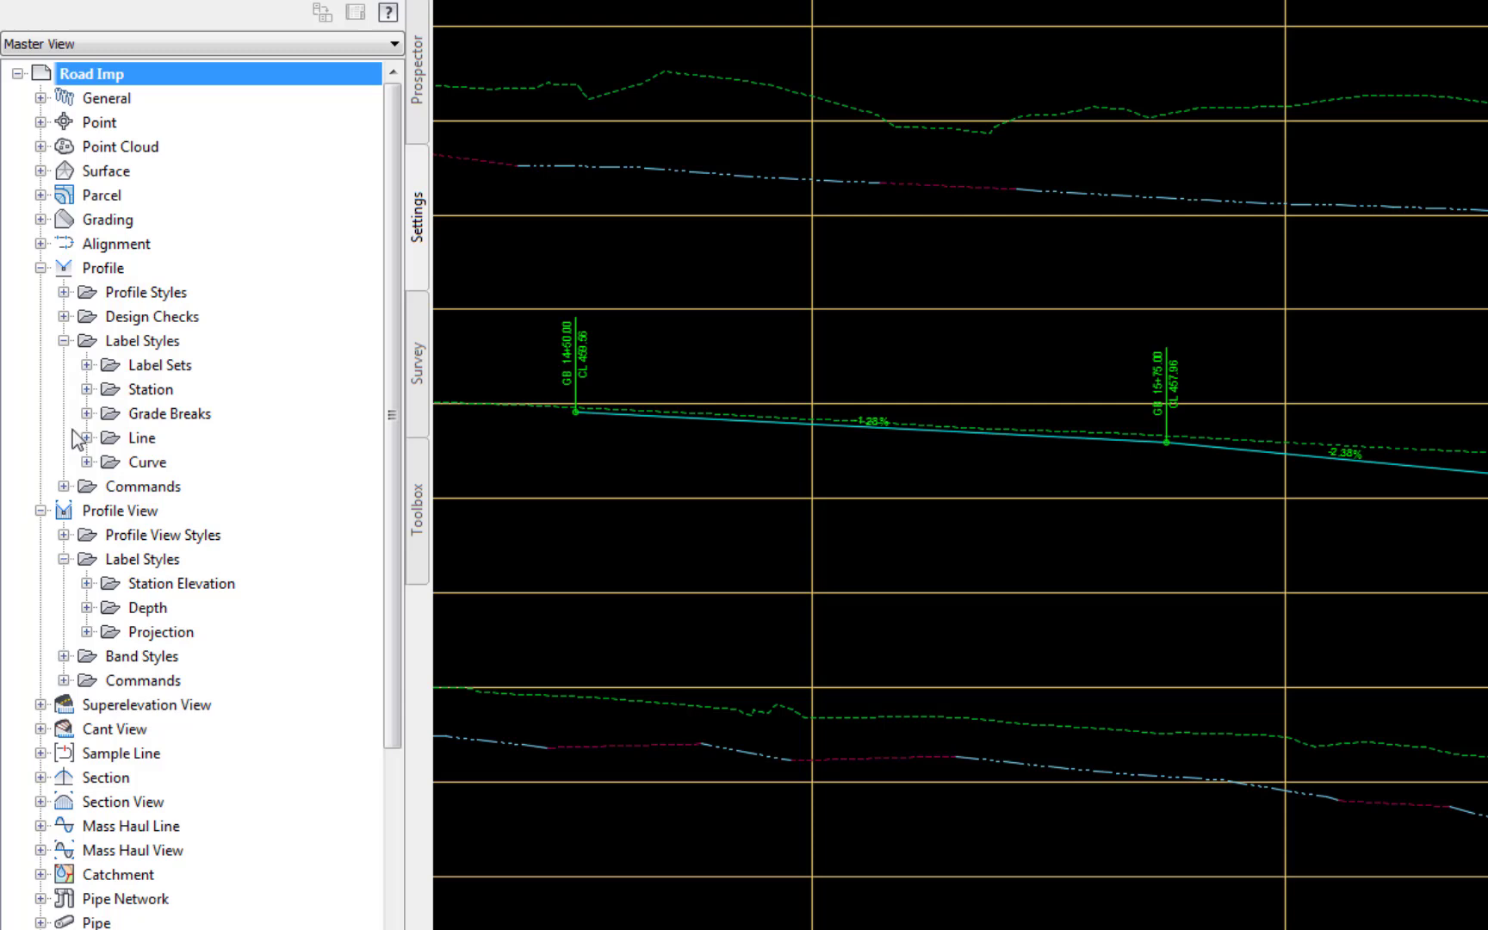
pyautogui.click(87, 365)
pyautogui.rightClick(286, 414)
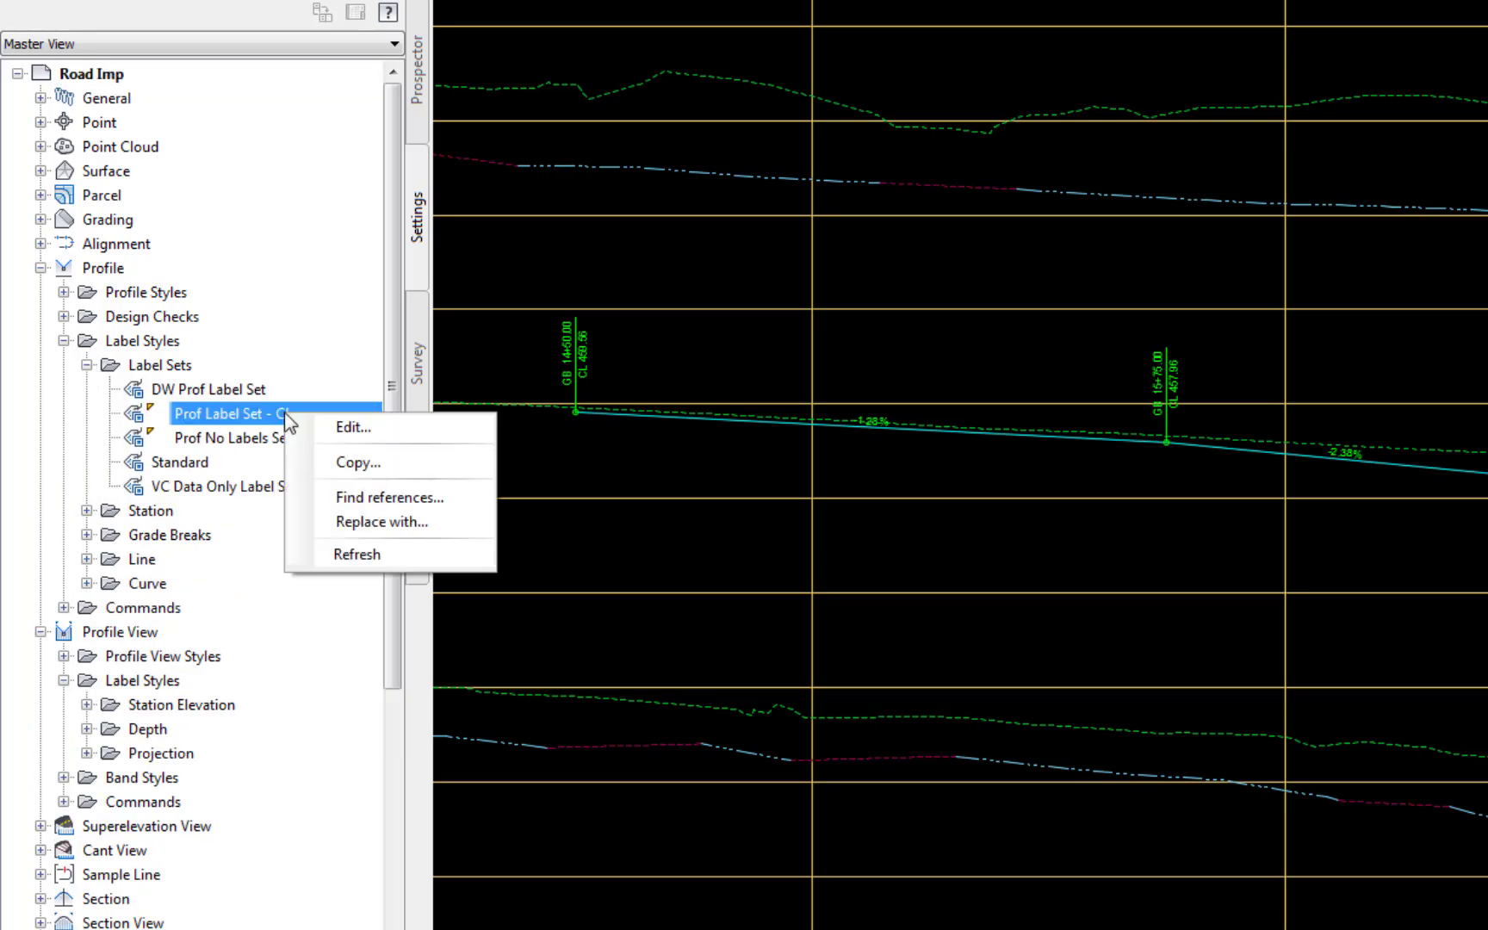
pyautogui.click(345, 417)
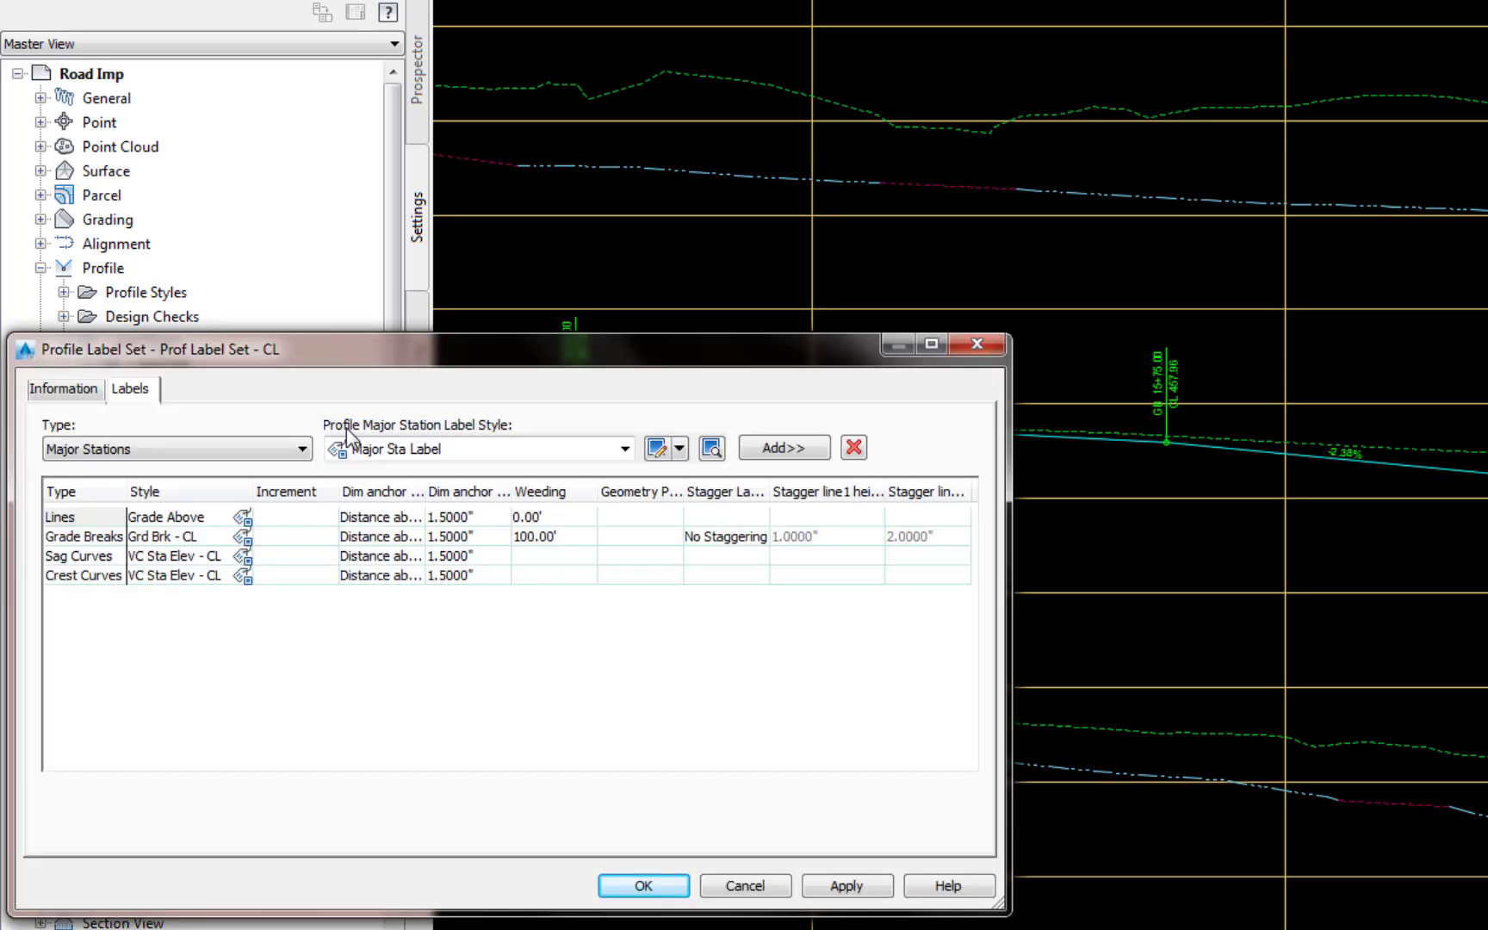
pyautogui.click(86, 575)
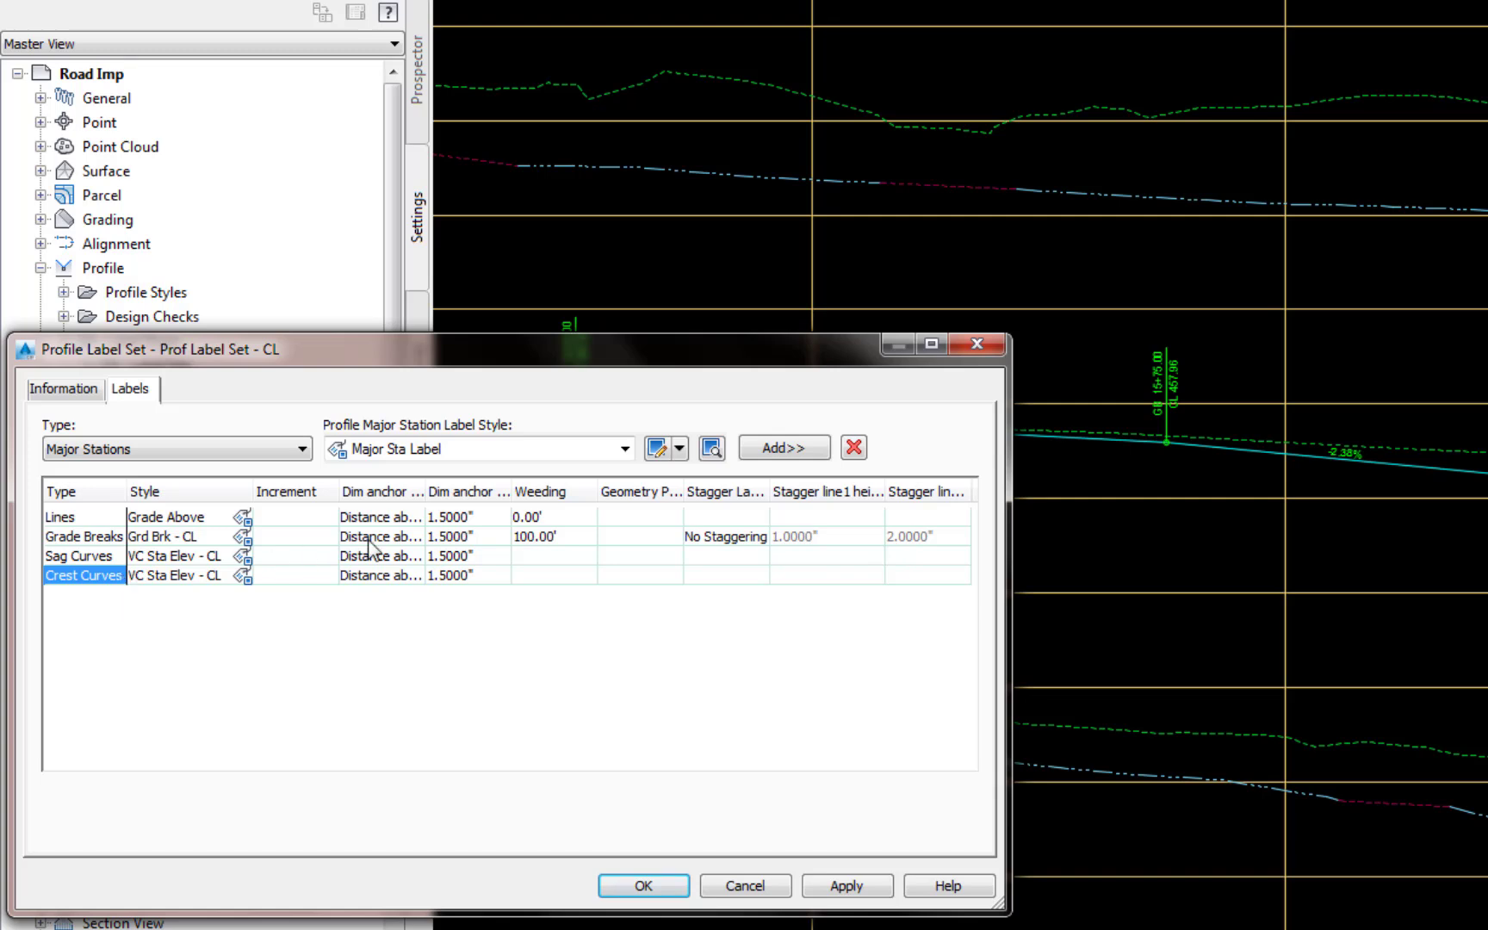
pyautogui.click(854, 448)
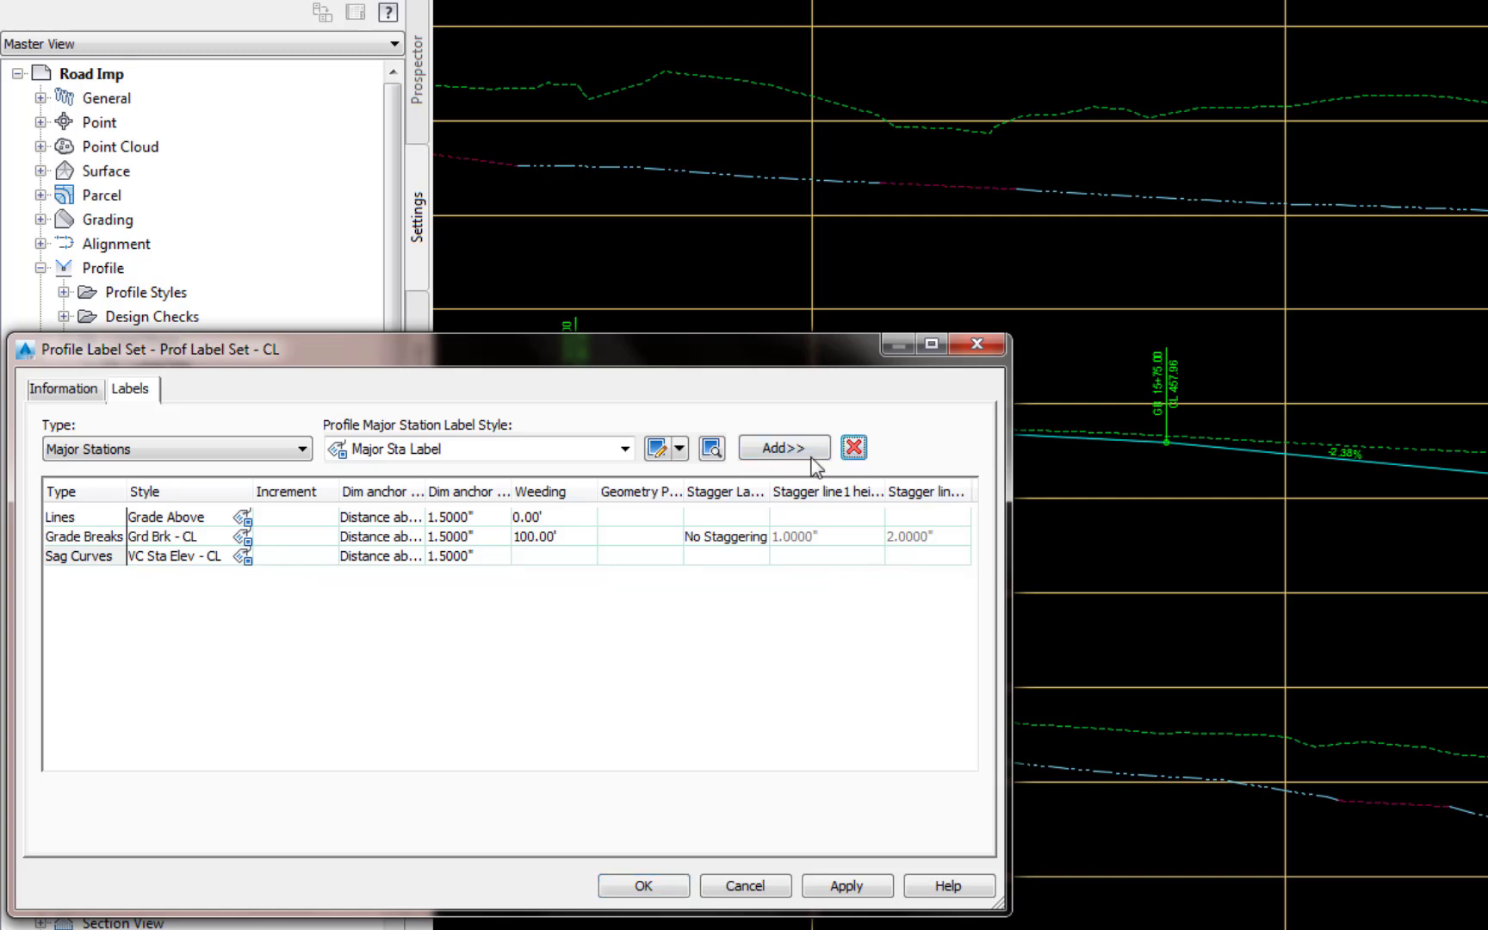
# Step: Add a Crest Curves label entry with the style VC Sta Elev - CL to the profile label set
pyautogui.click(301, 449)
pyautogui.click(87, 549)
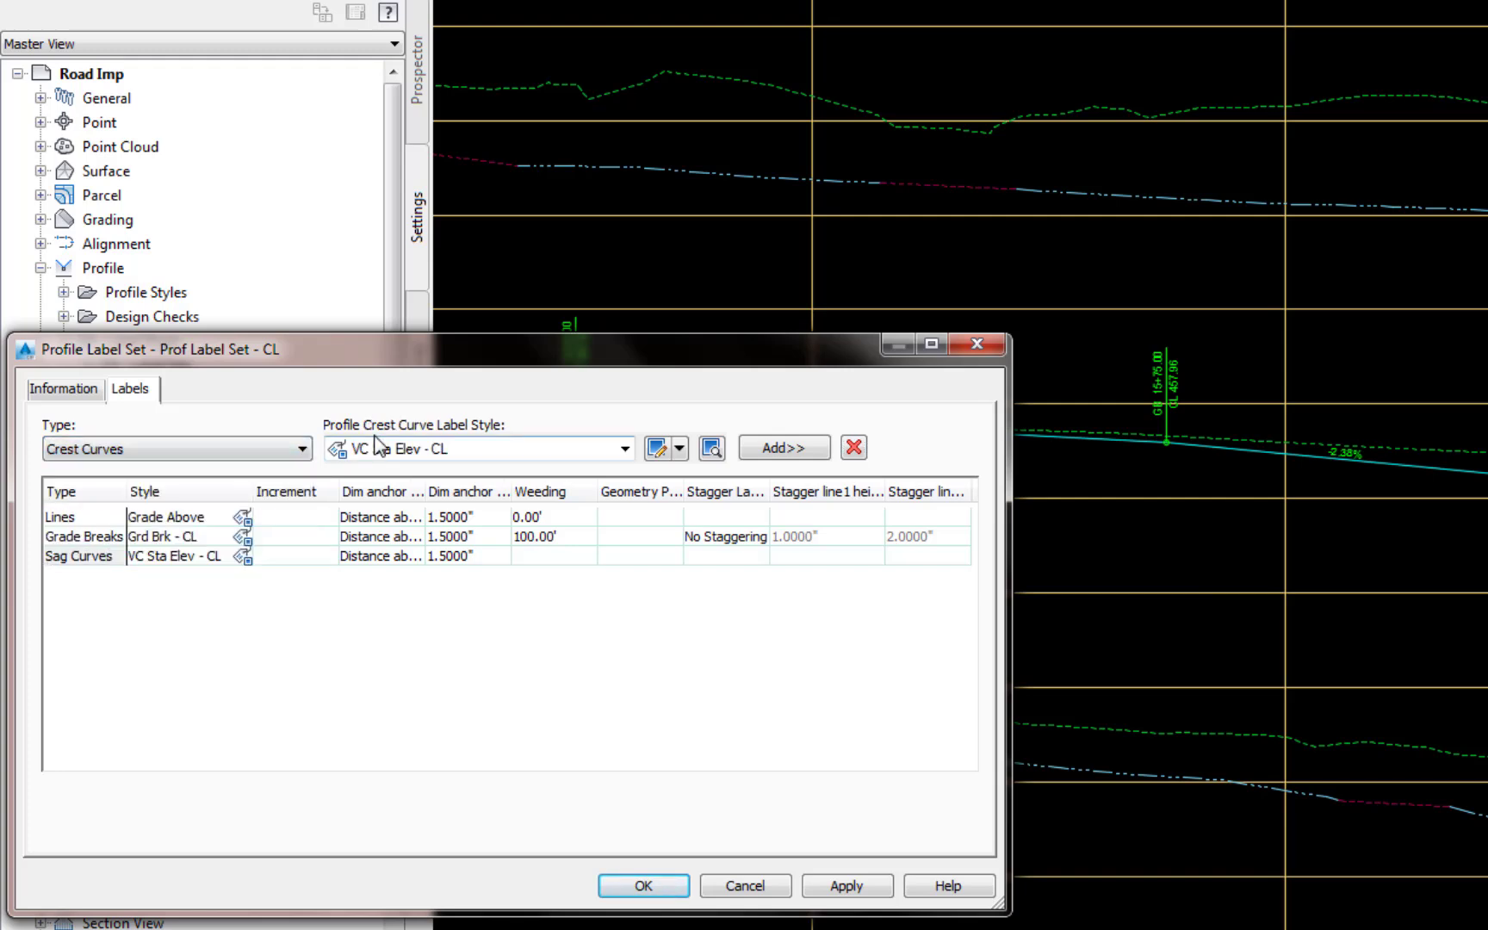
pyautogui.click(626, 449)
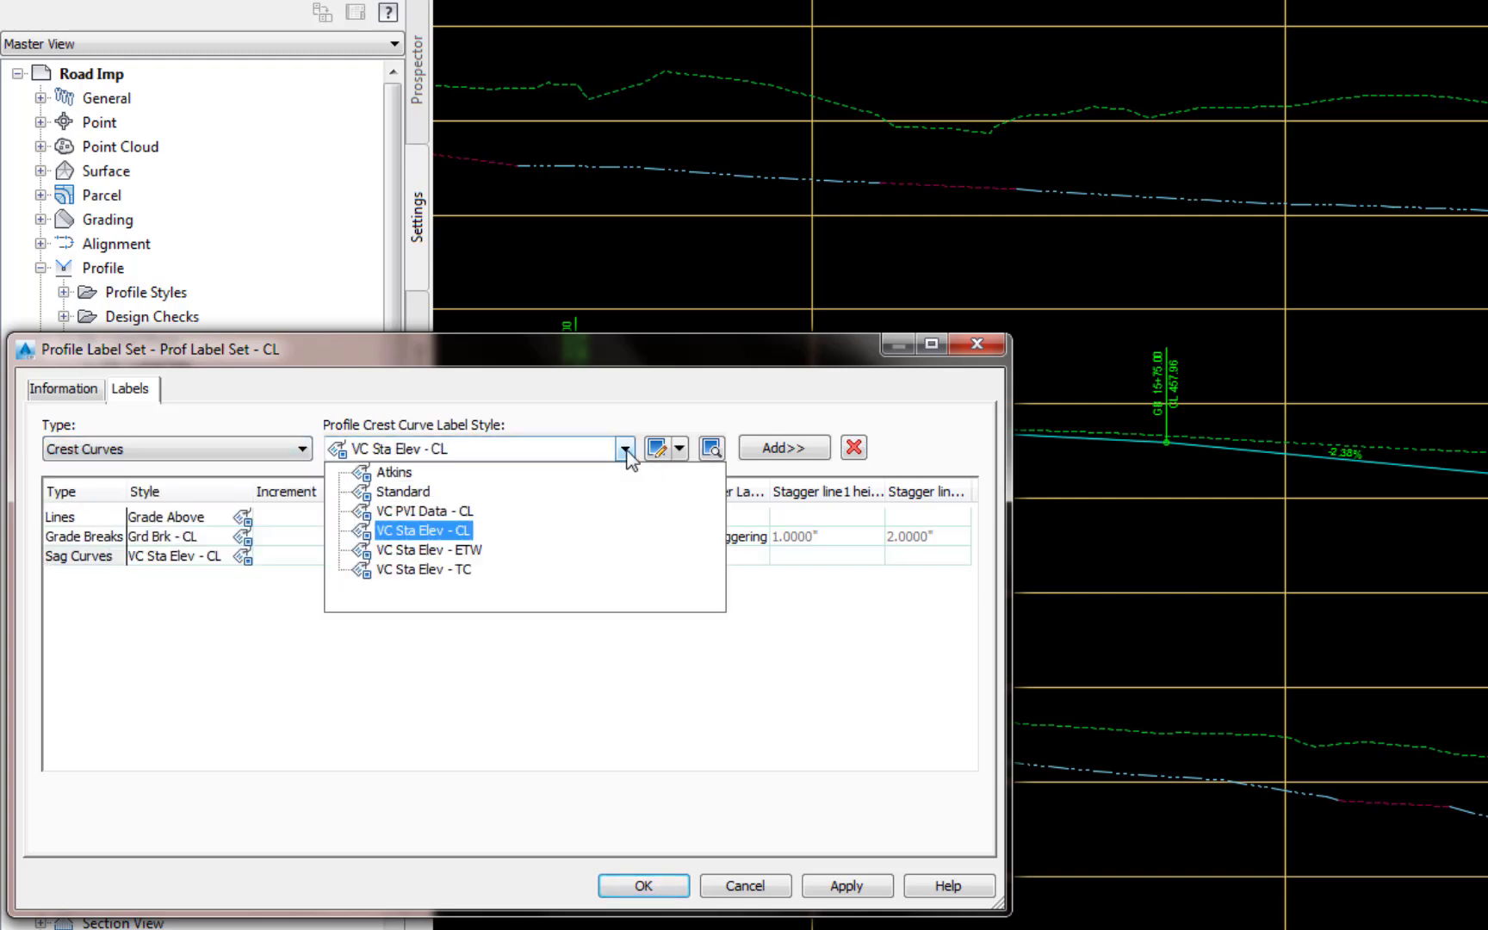
pyautogui.click(442, 533)
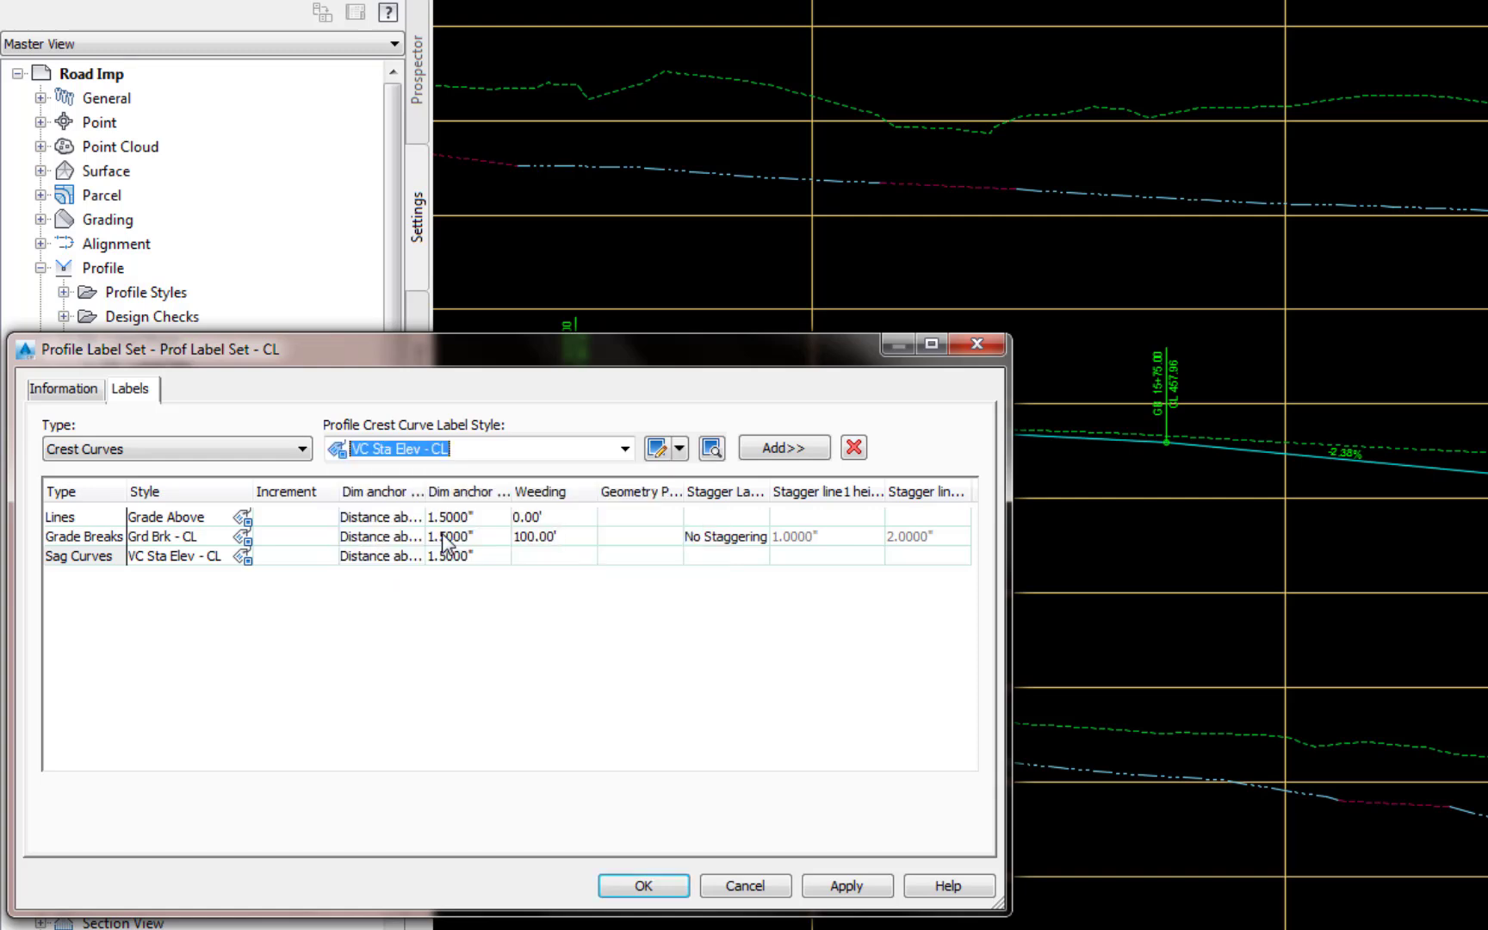
pyautogui.click(800, 458)
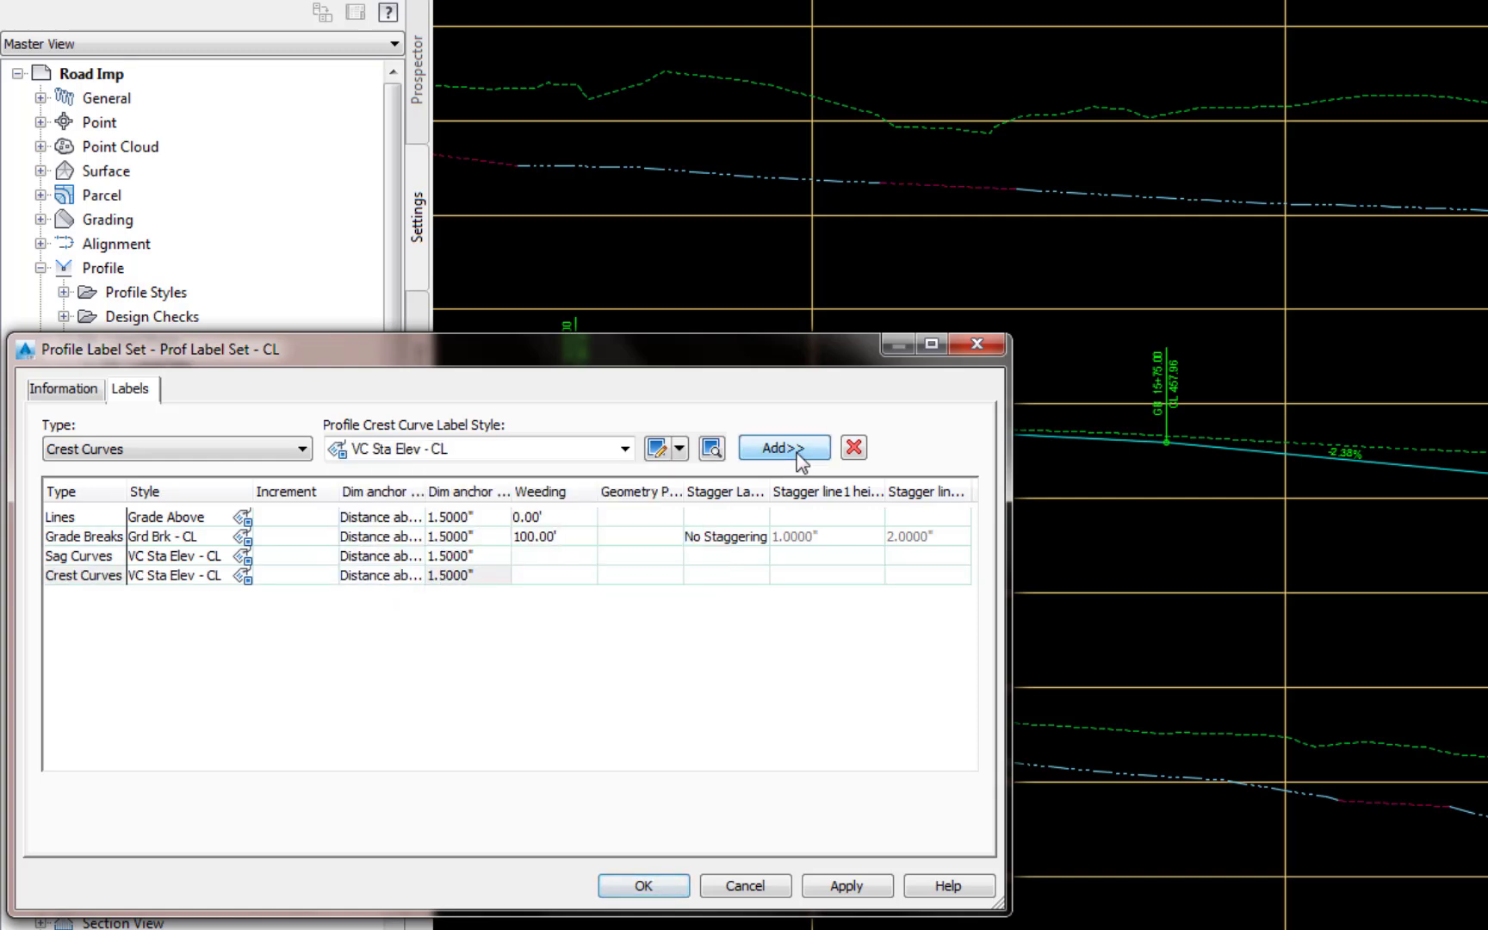
# Step: Review the general, layout and dragged state settings of the Crest Curves entry's VC Sta Elev - CL label style
pyautogui.click(244, 576)
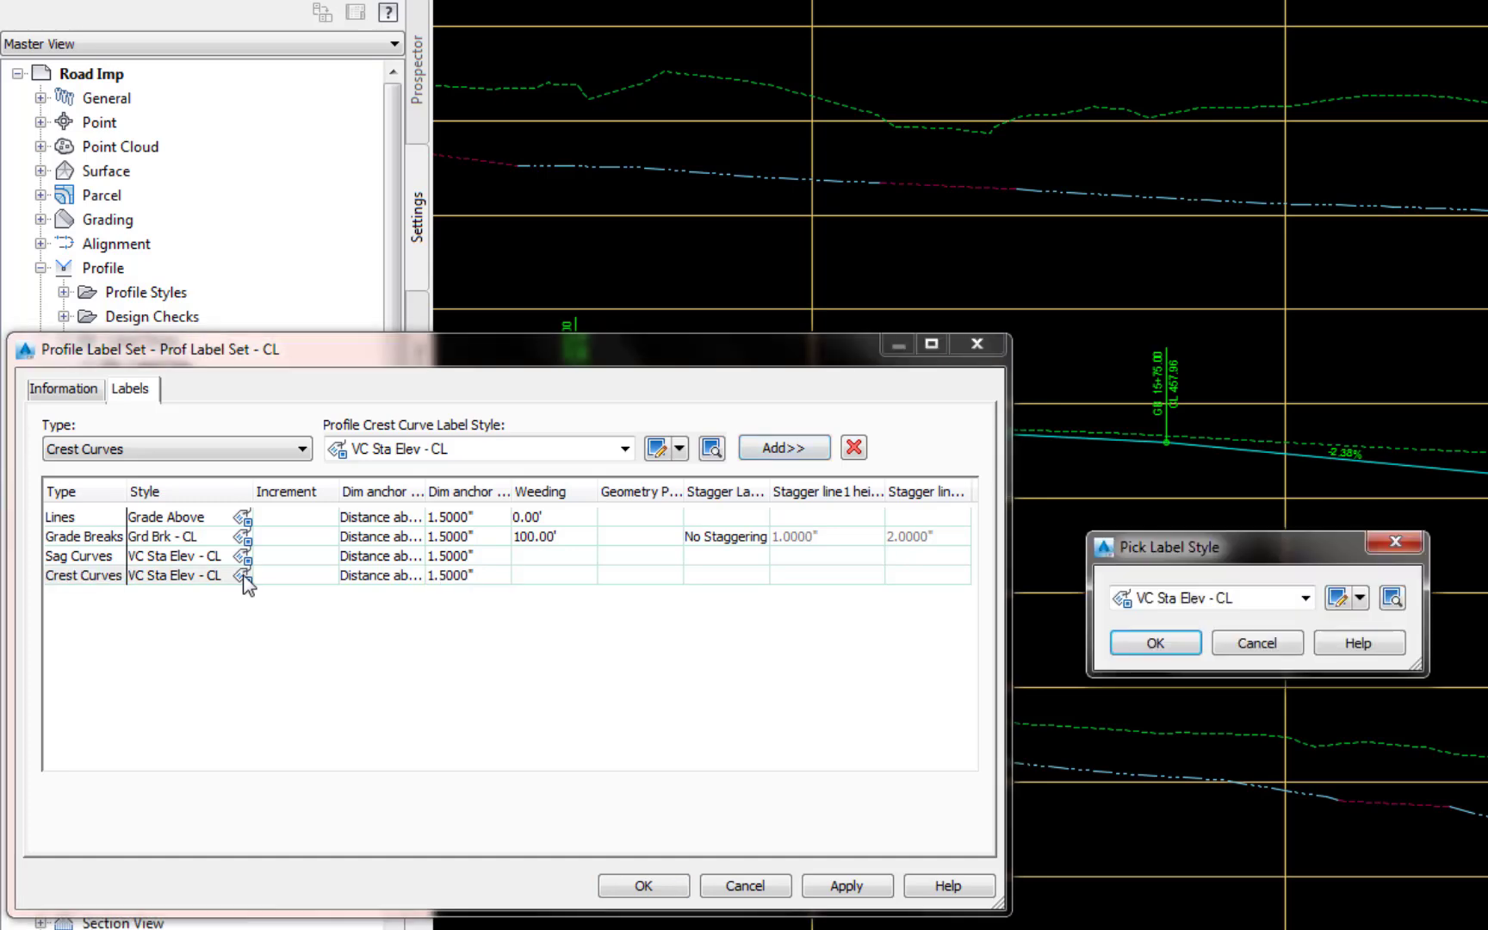
pyautogui.click(1335, 598)
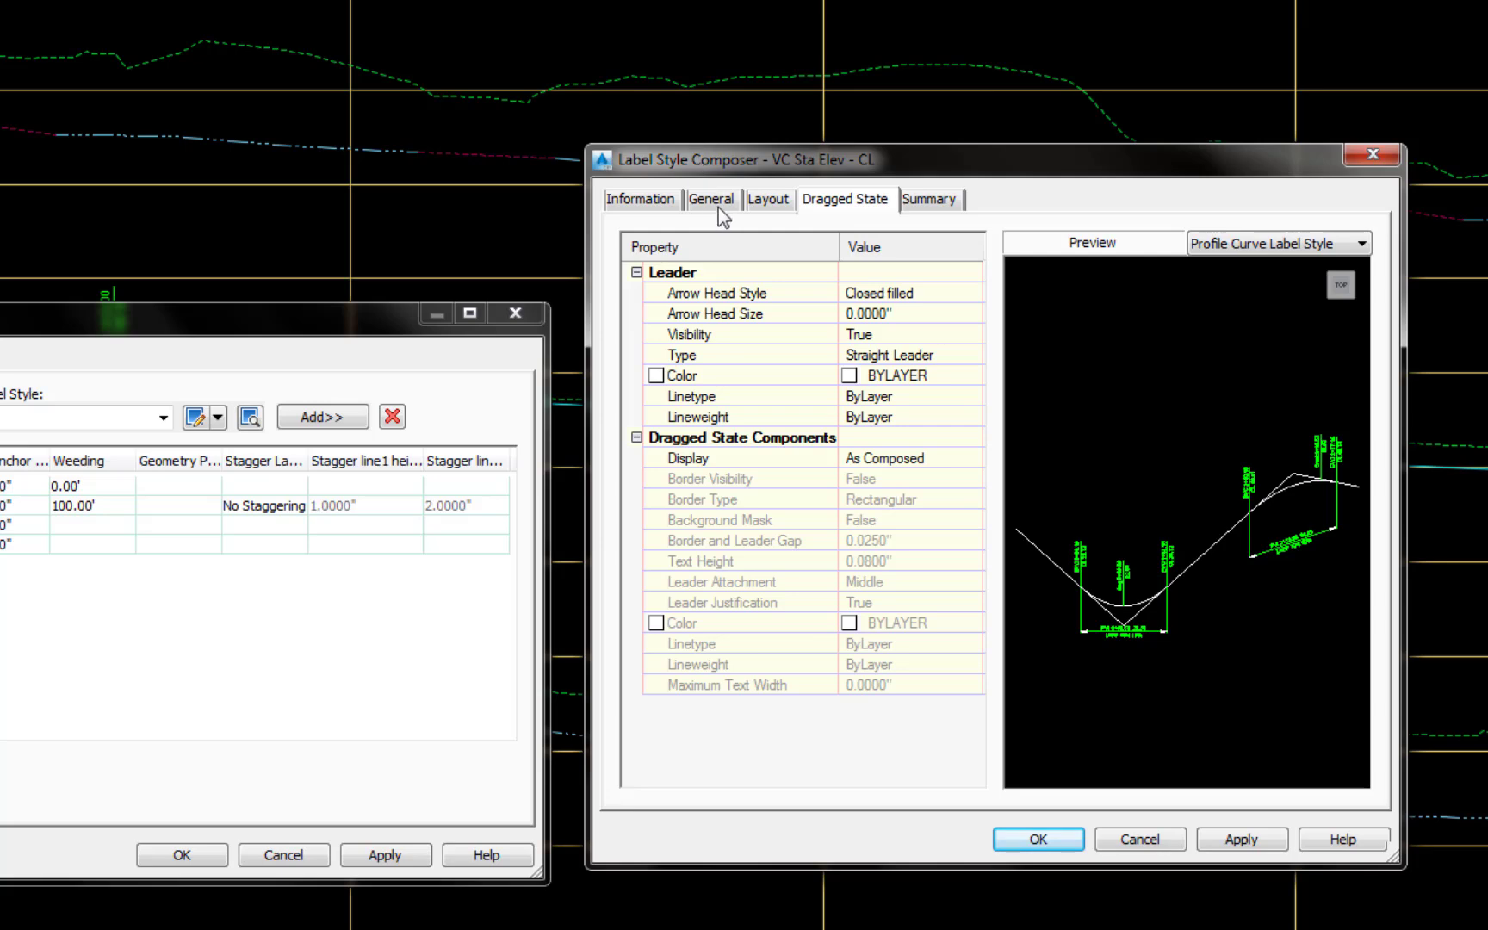
pyautogui.click(715, 205)
pyautogui.click(767, 205)
pyautogui.click(840, 207)
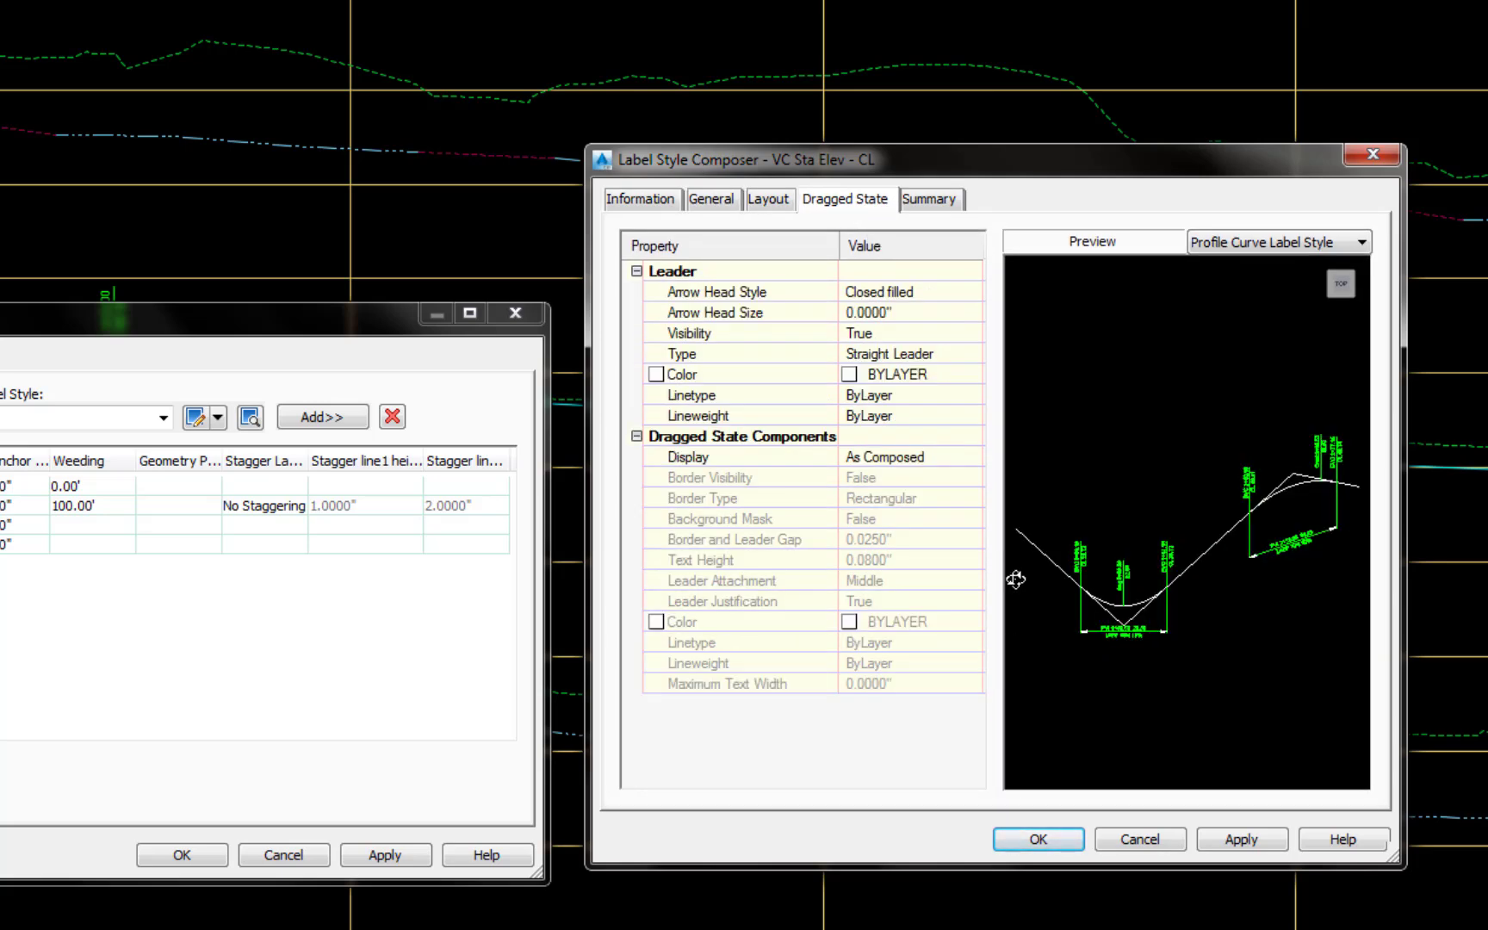
pyautogui.click(1068, 843)
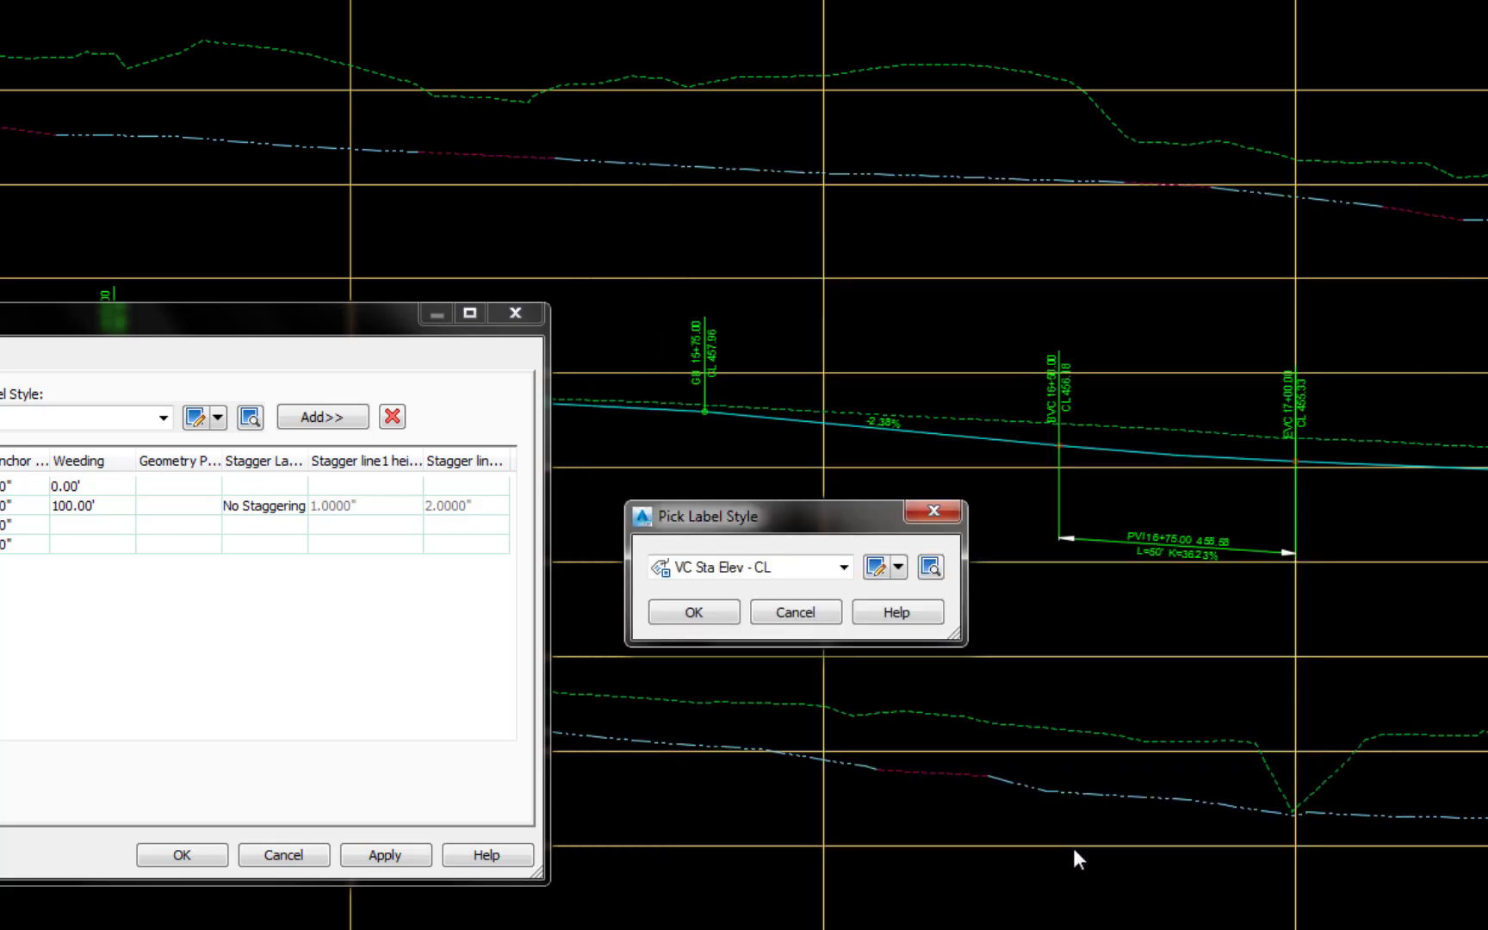
pyautogui.click(692, 612)
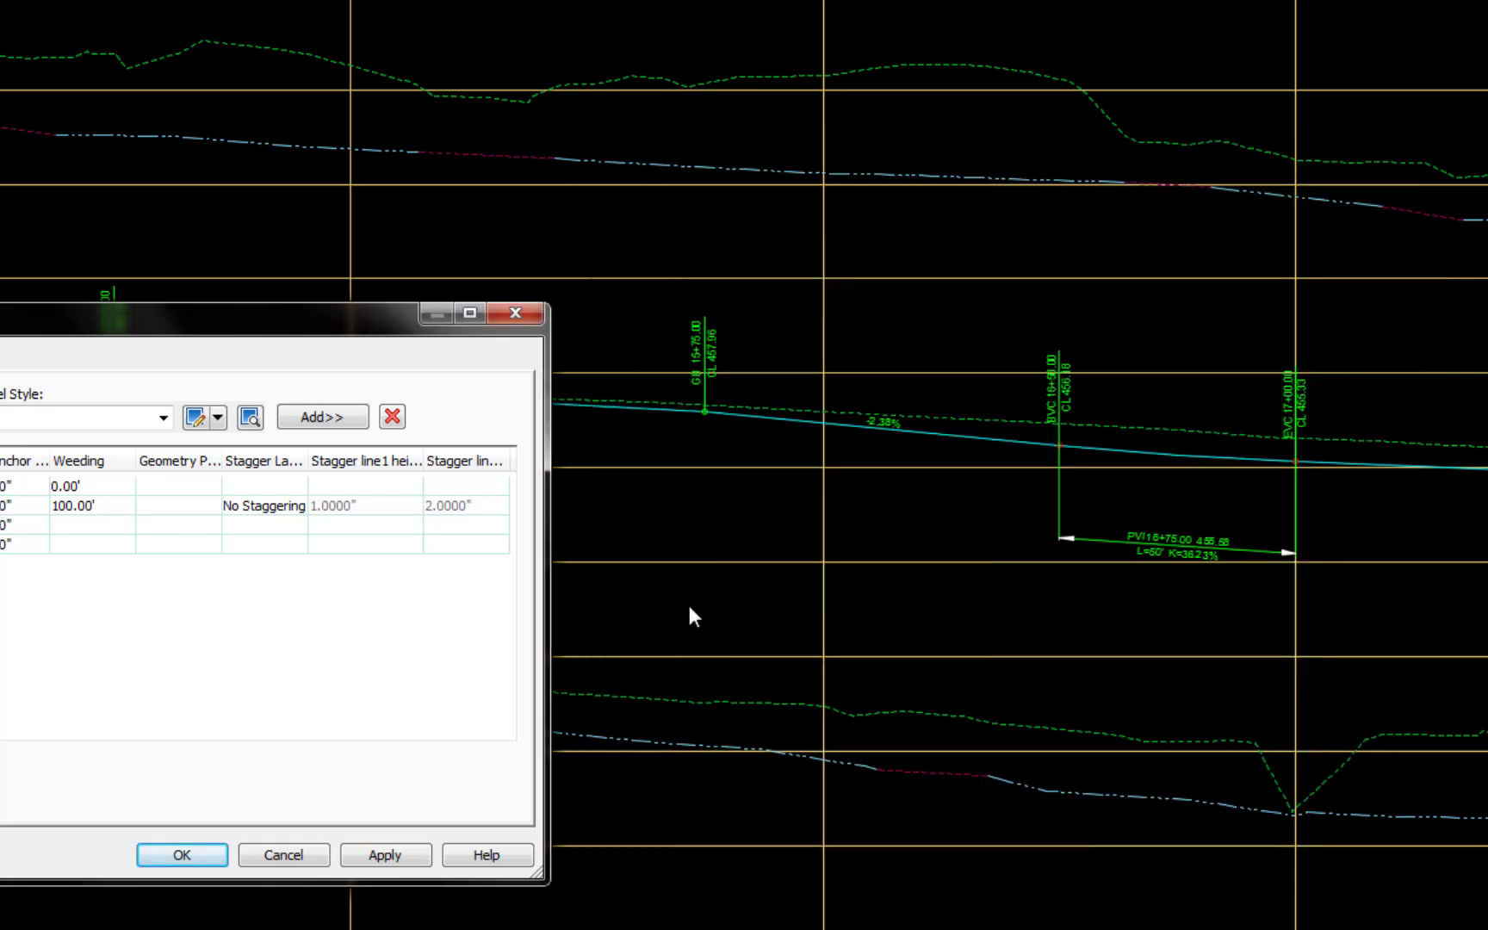
# Step: Apply the changes to the label set Prof Label Set - CL and finish editing it
pyautogui.click(387, 855)
pyautogui.click(199, 849)
pyautogui.moveTo(199, 849); pyautogui.dragTo(220, 860, button='middle')
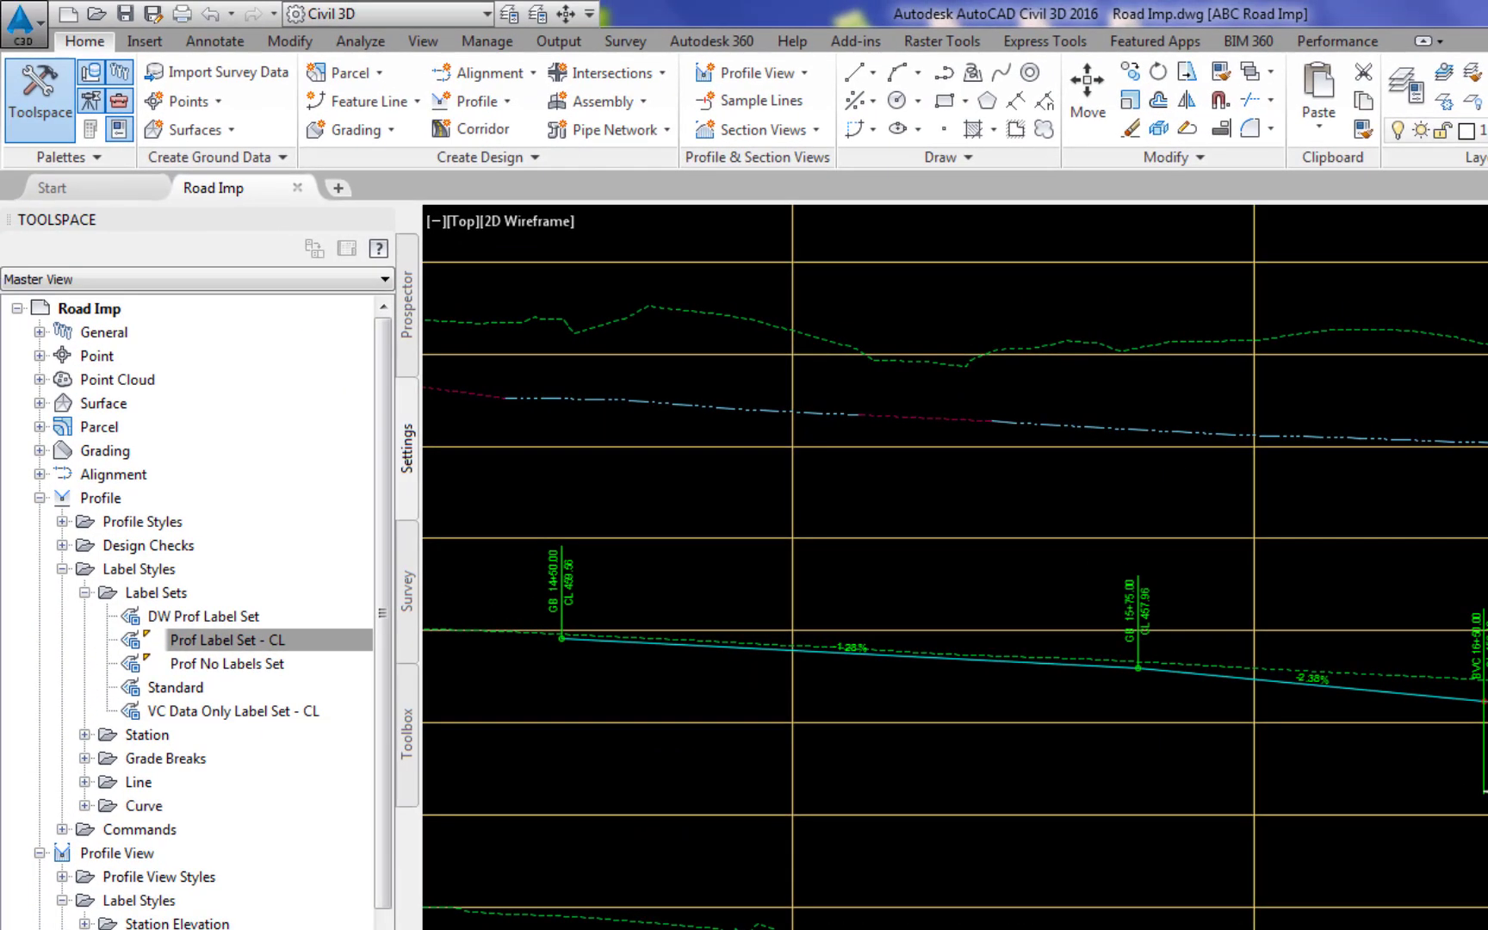
# Step: Start adding Profile View labels of type Station Elevation with the label style Name CL Profile and no marker
pyautogui.click(200, 43)
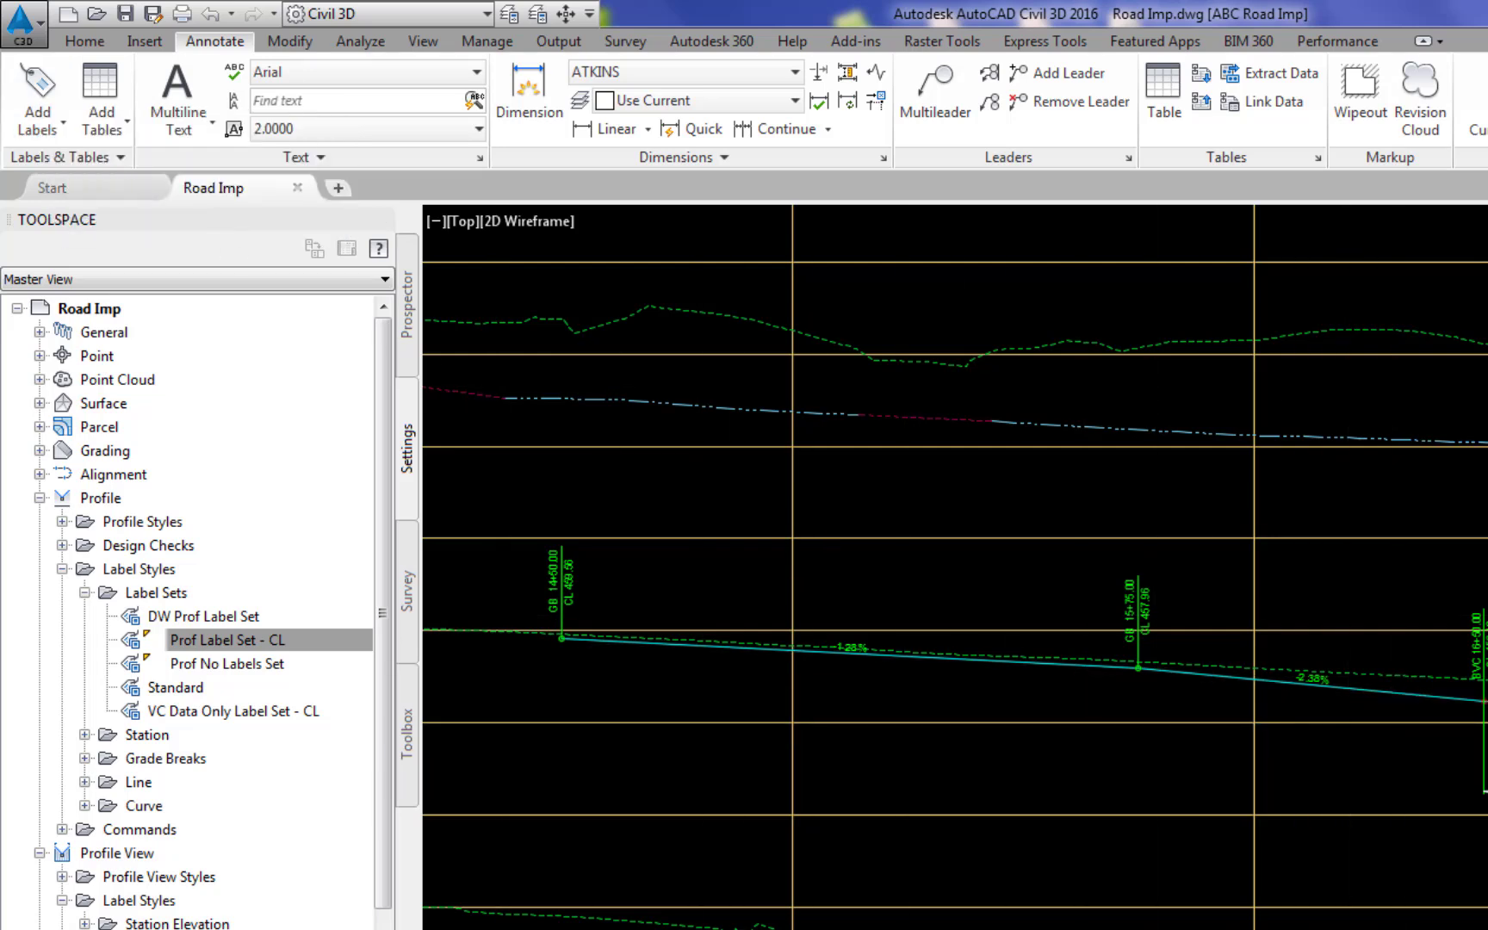
pyautogui.click(1396, 693)
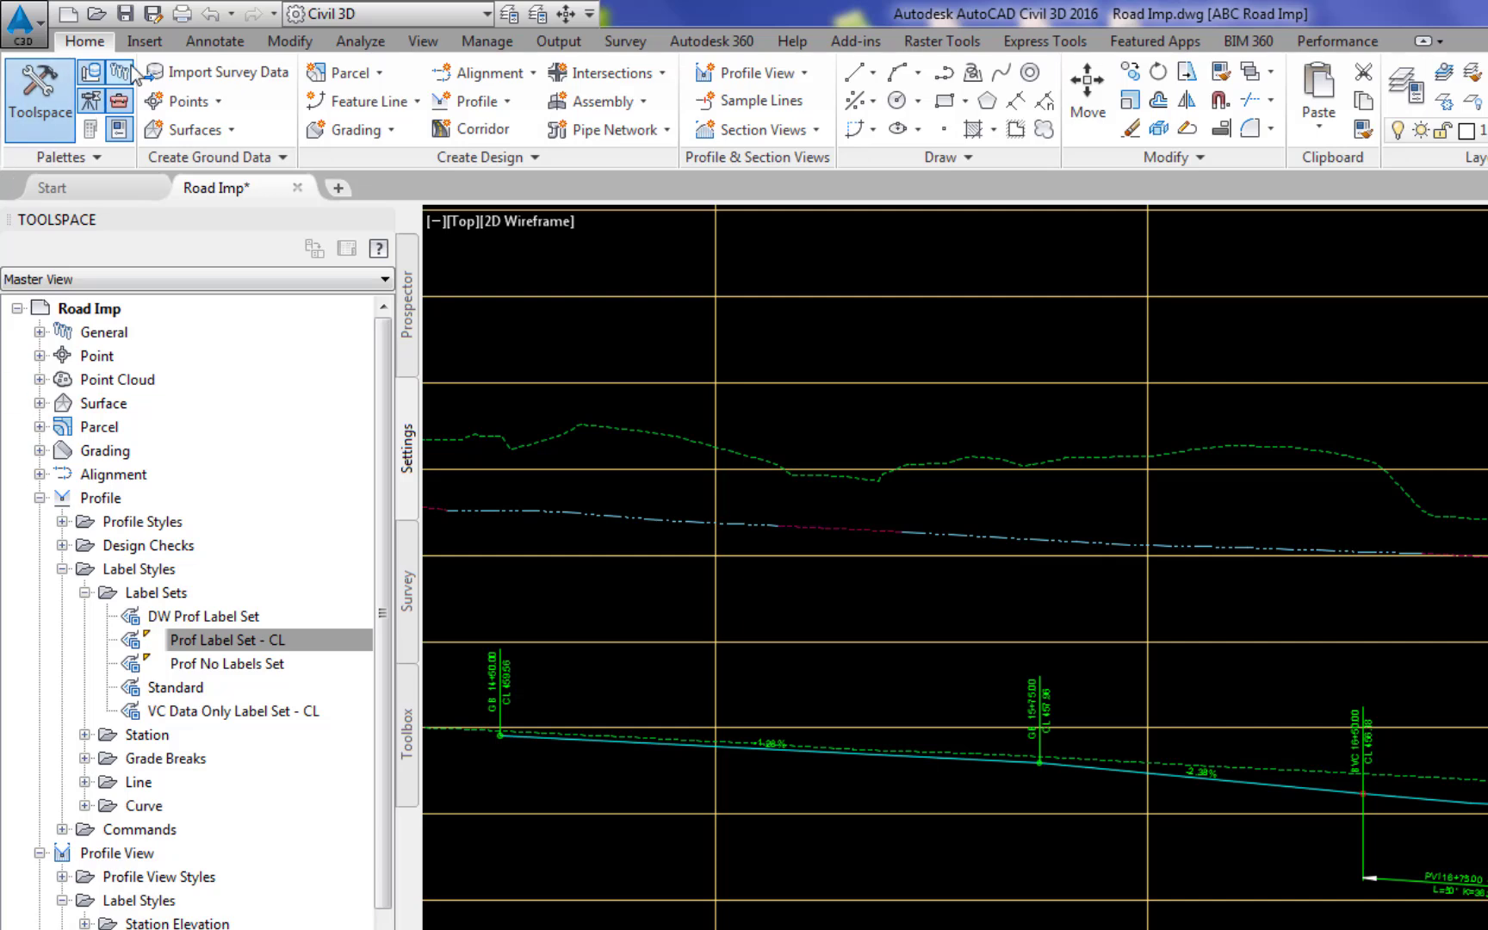
pyautogui.click(215, 40)
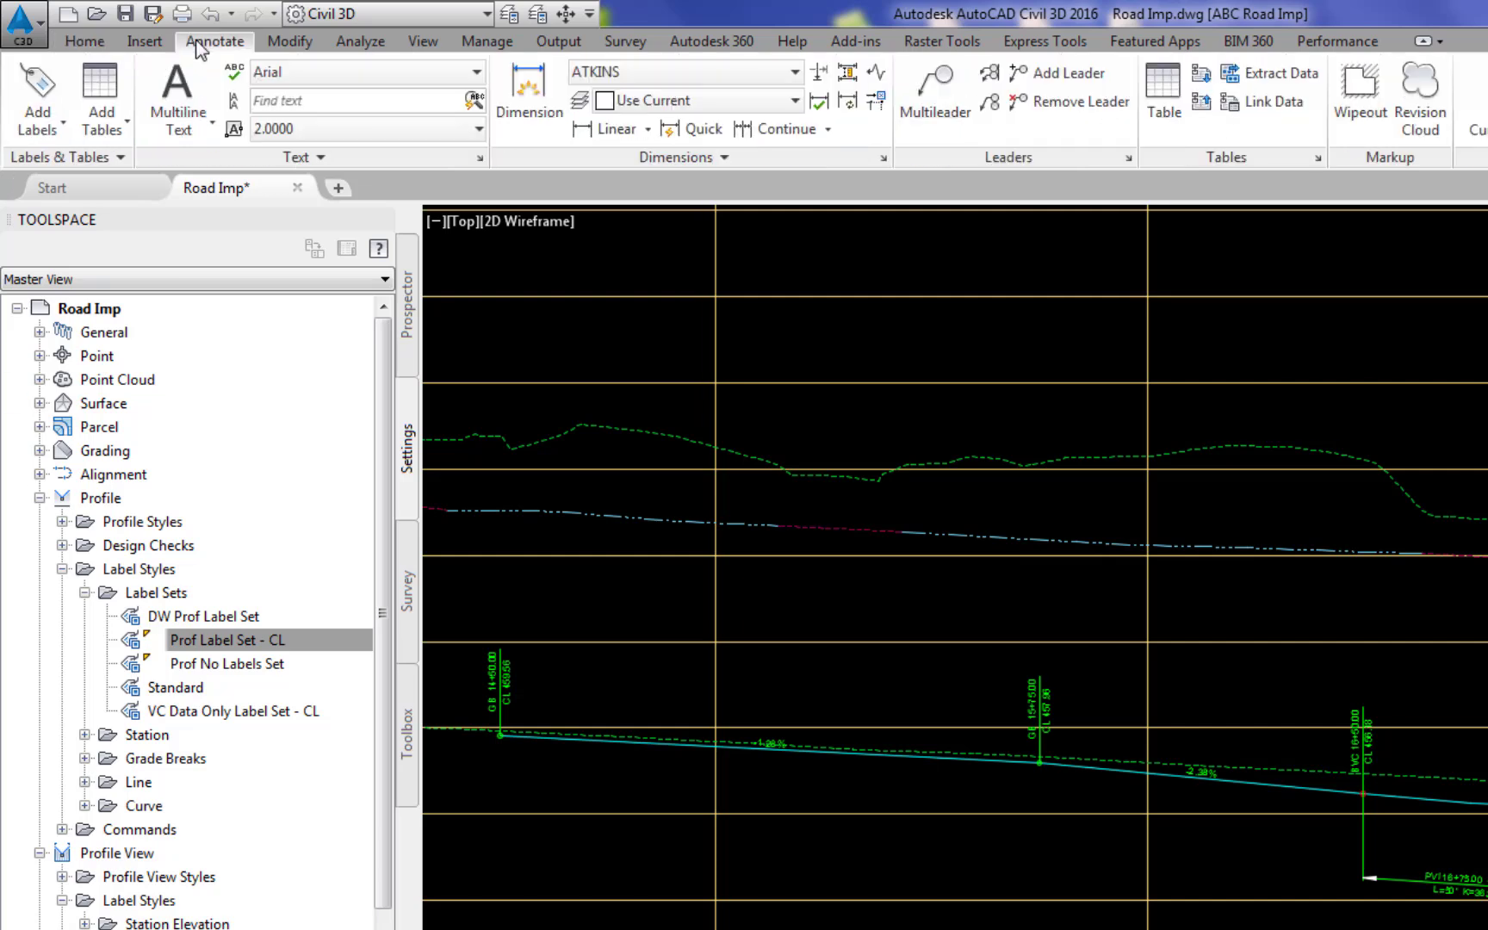
pyautogui.click(36, 86)
pyautogui.click(356, 356)
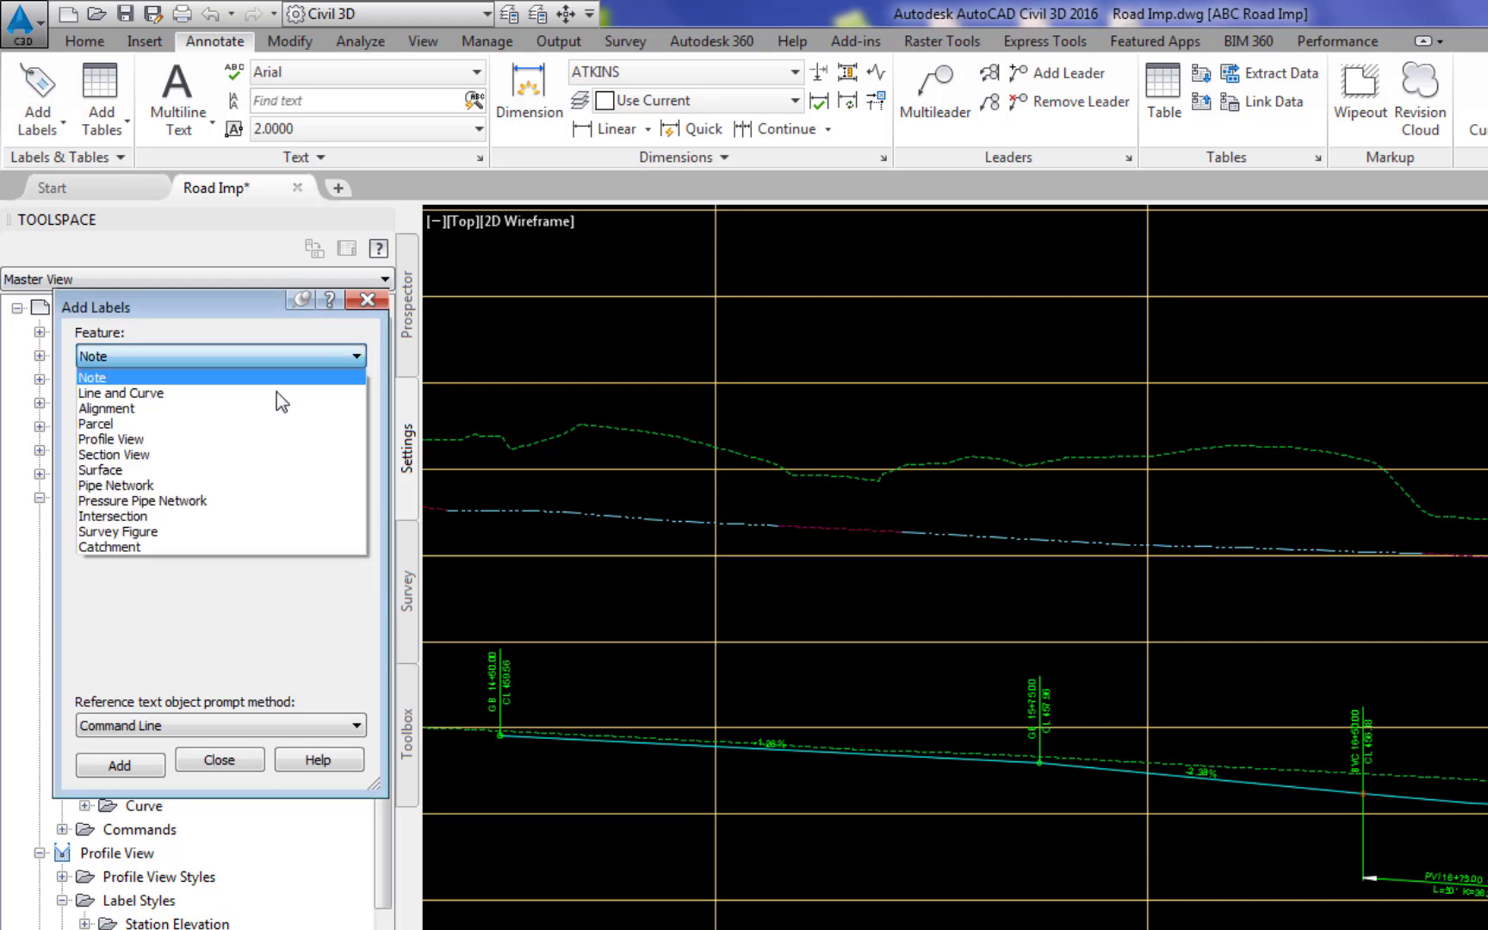
pyautogui.click(151, 444)
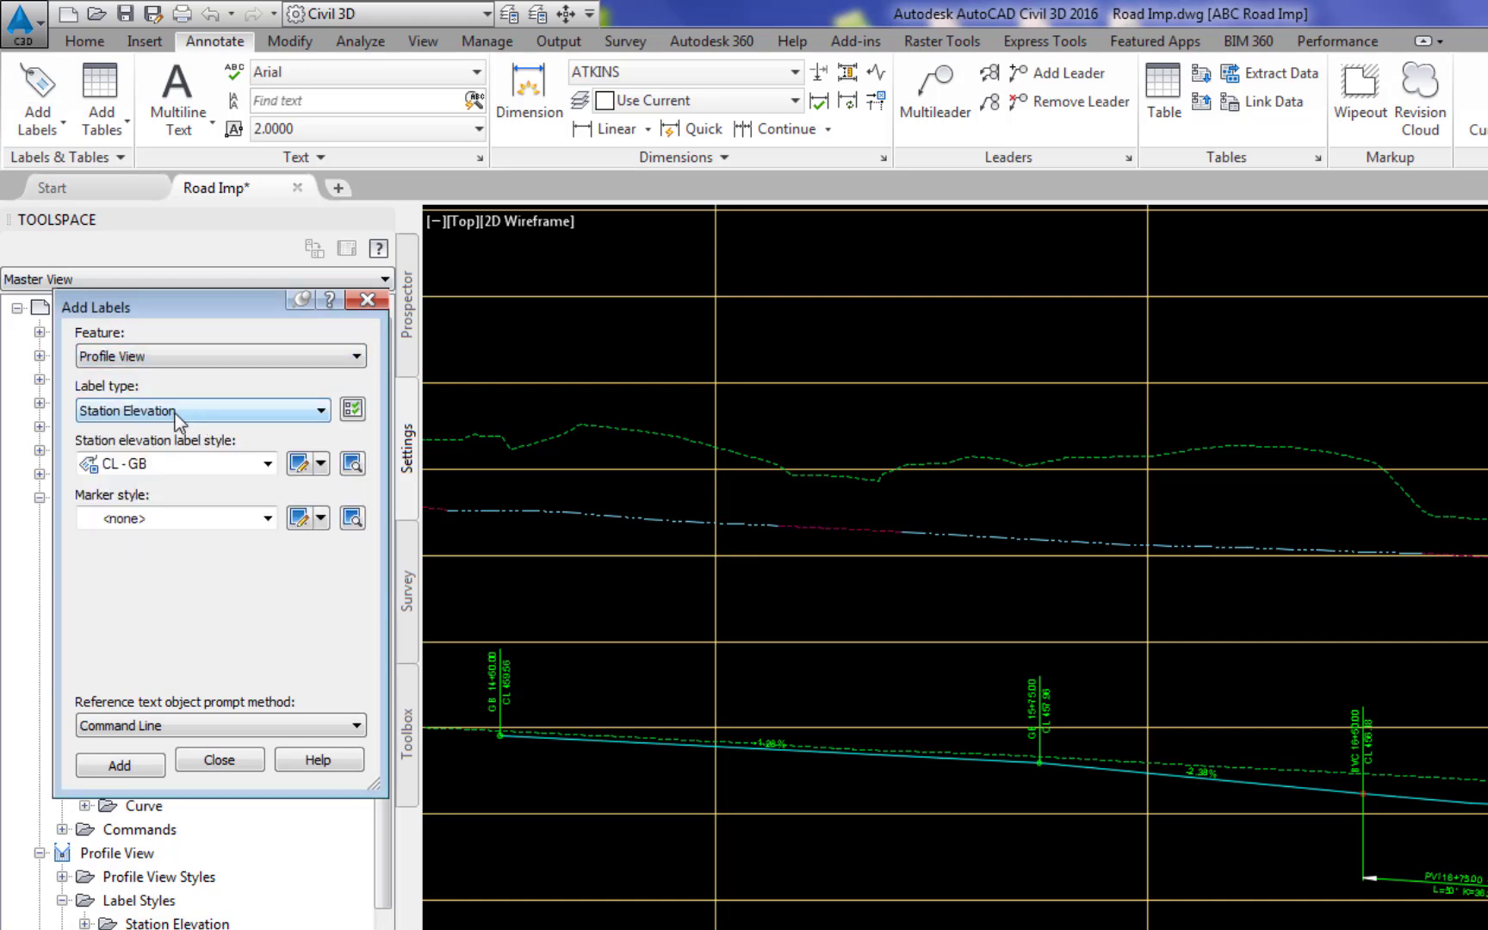
pyautogui.click(268, 464)
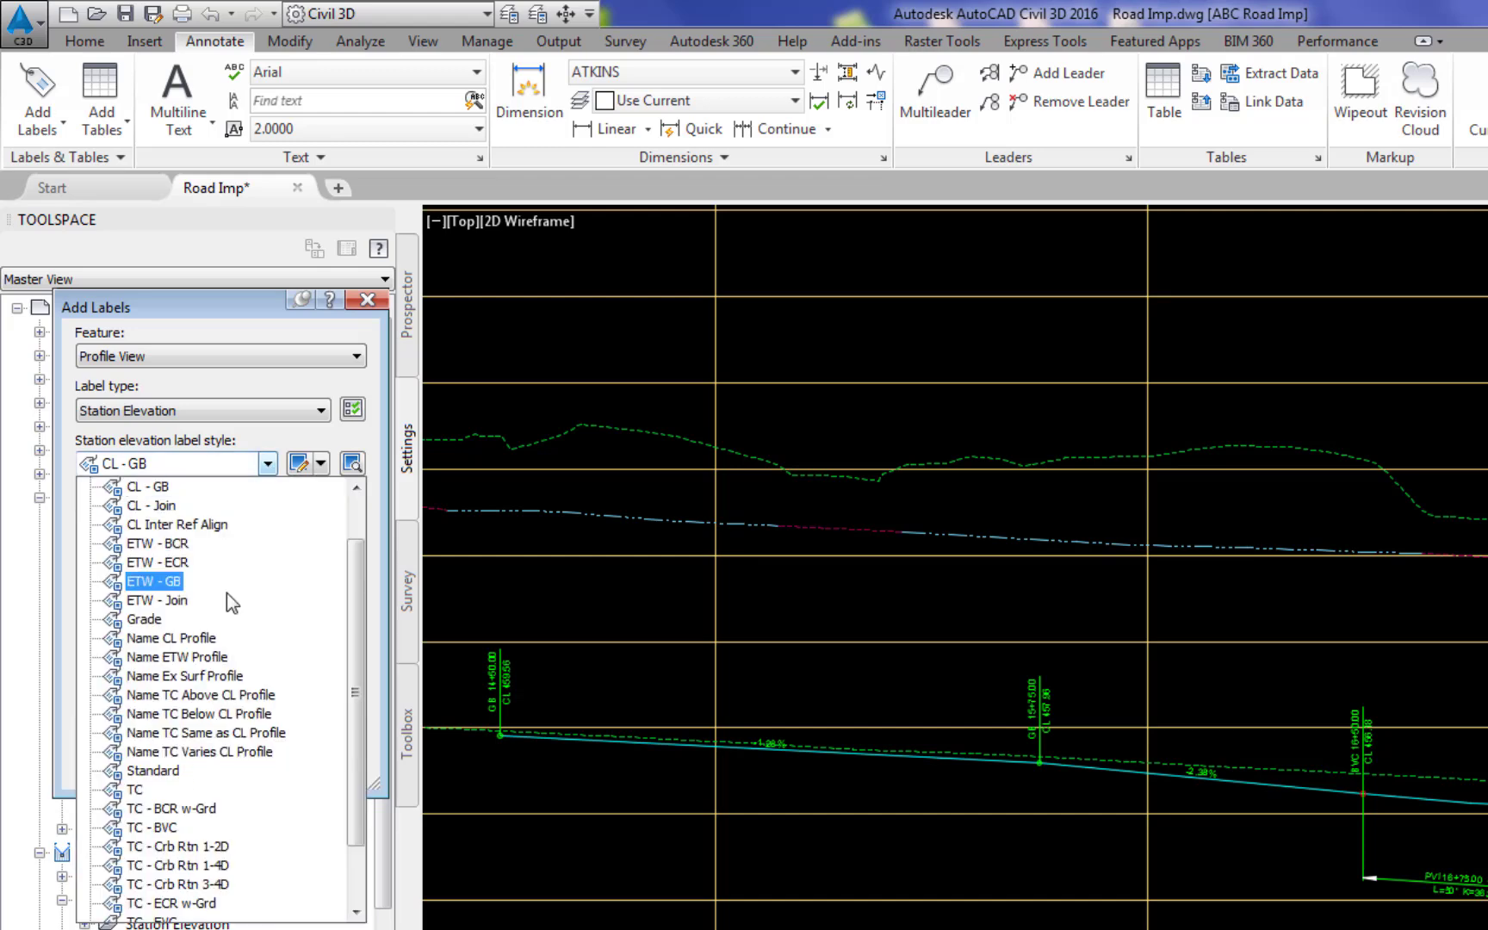
pyautogui.click(172, 638)
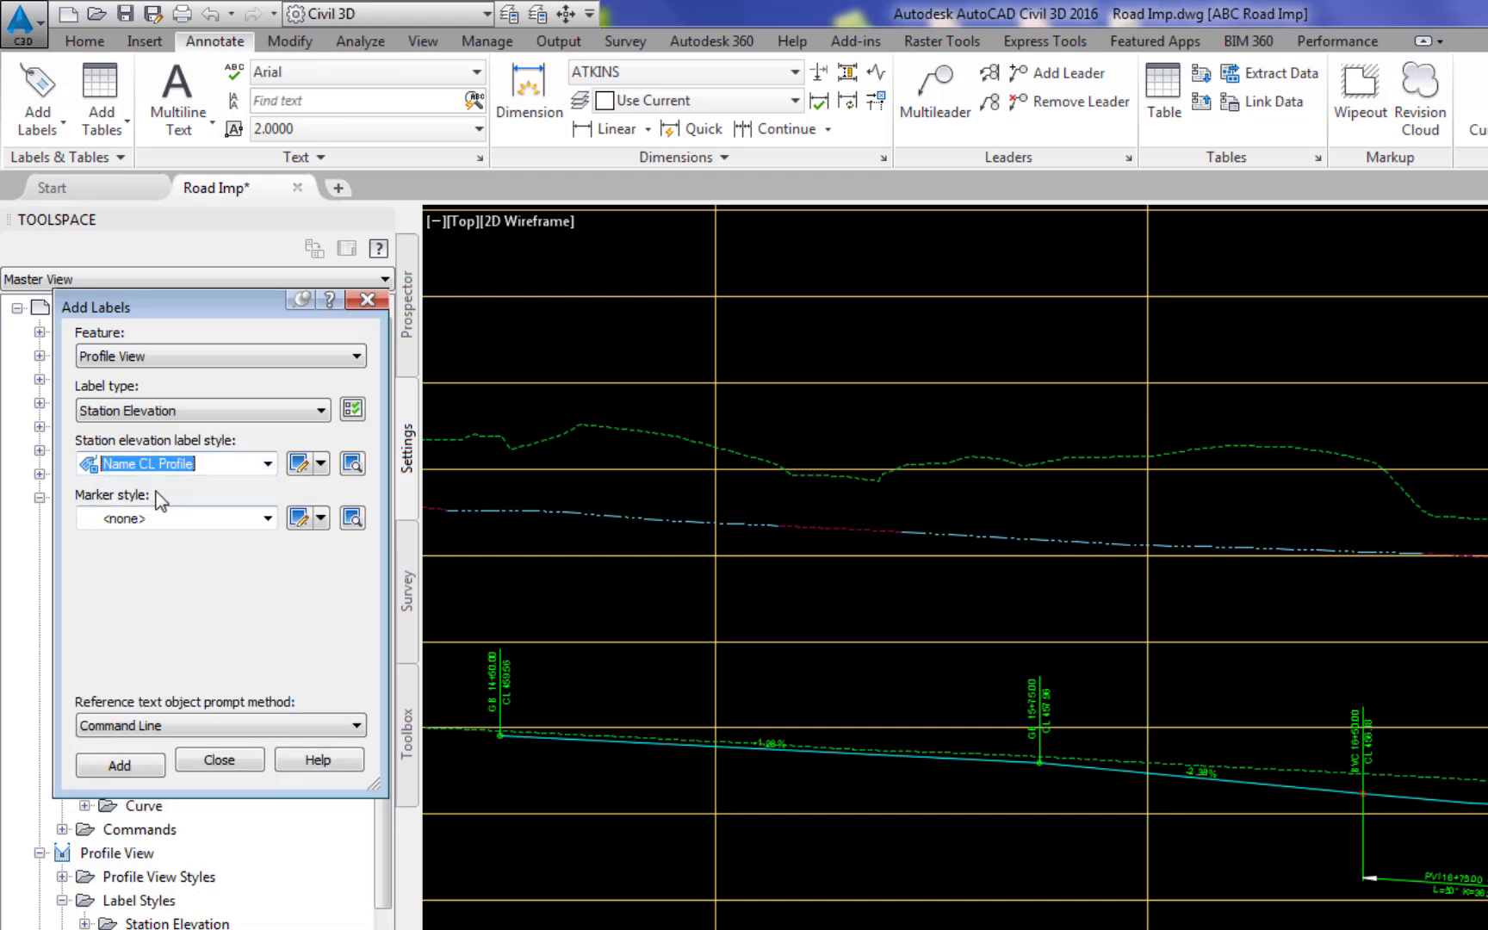
pyautogui.click(120, 766)
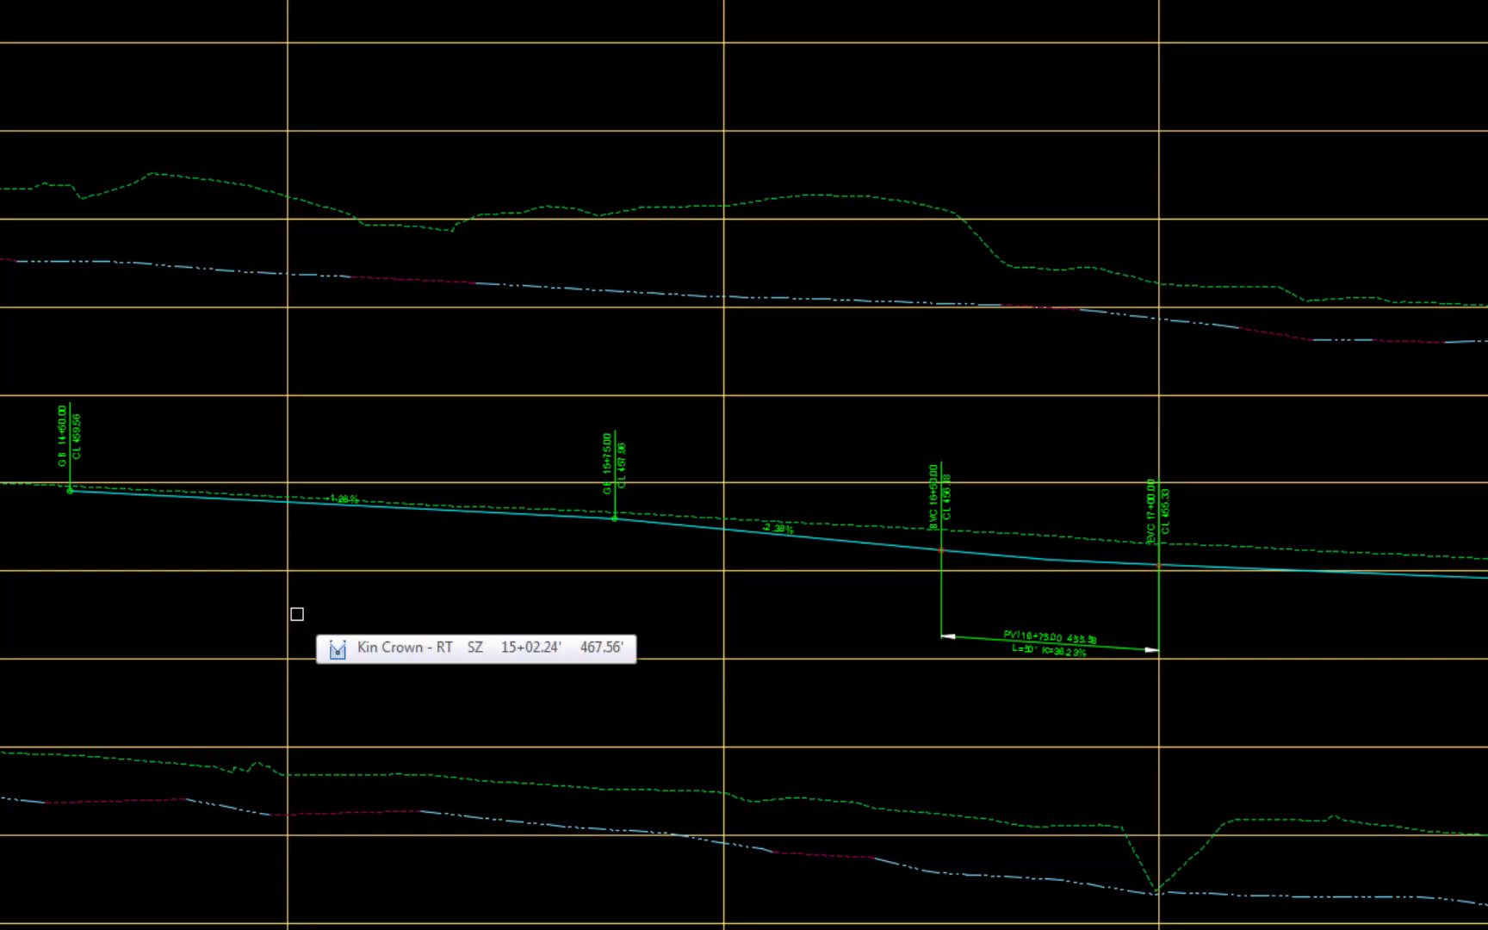
# Step: Place the name label on the centerline profile at about station 16+32 and reference the Kin Crown centerline profile
pyautogui.click(285, 626)
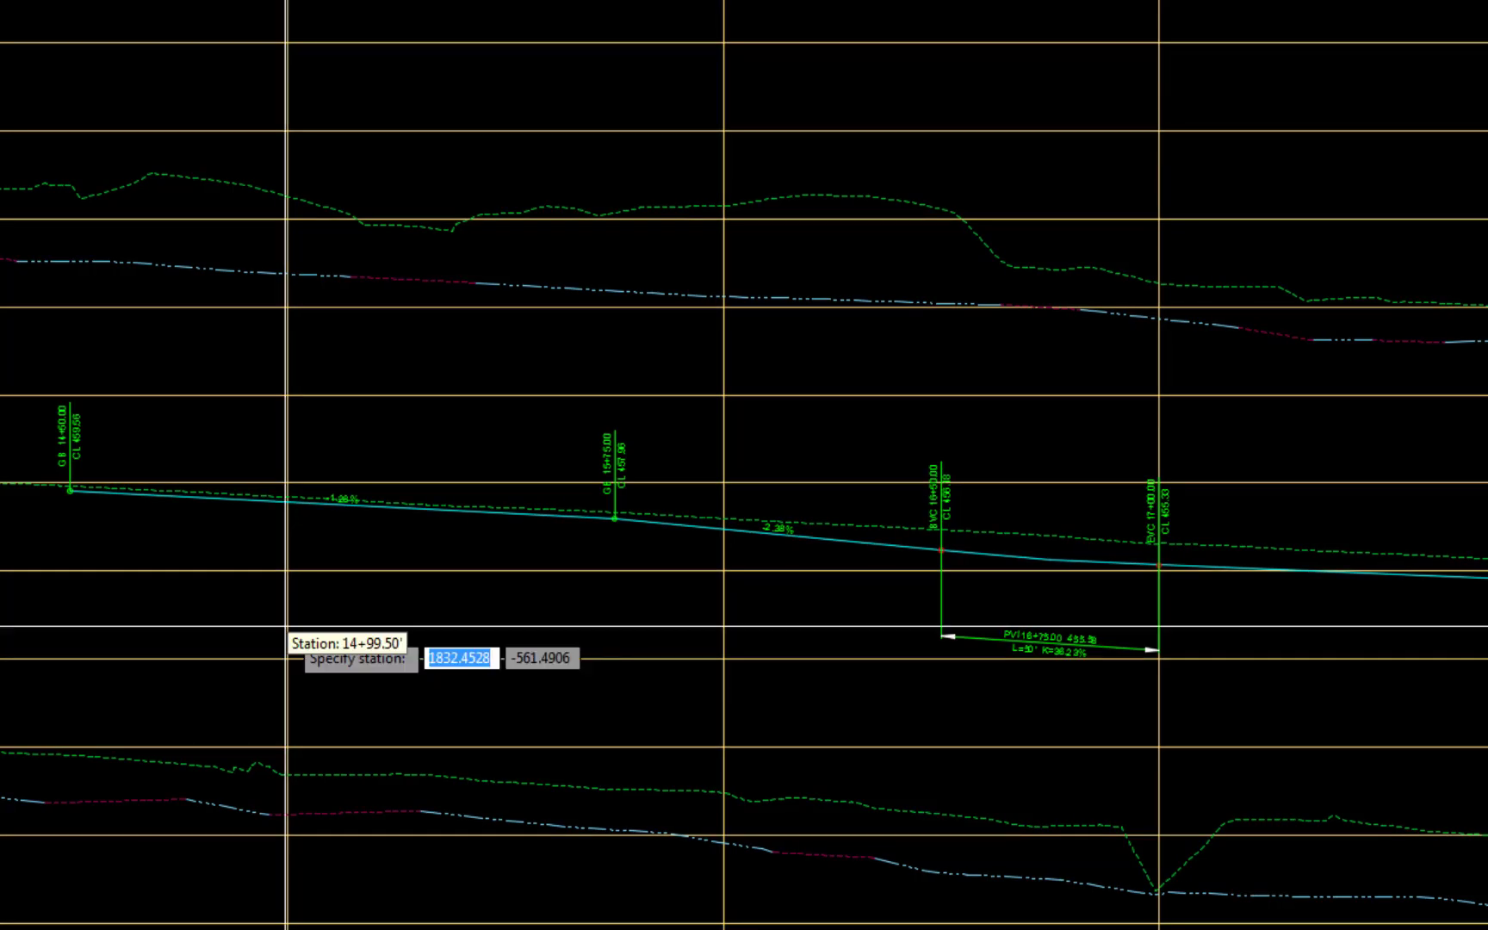
pyautogui.click(862, 542)
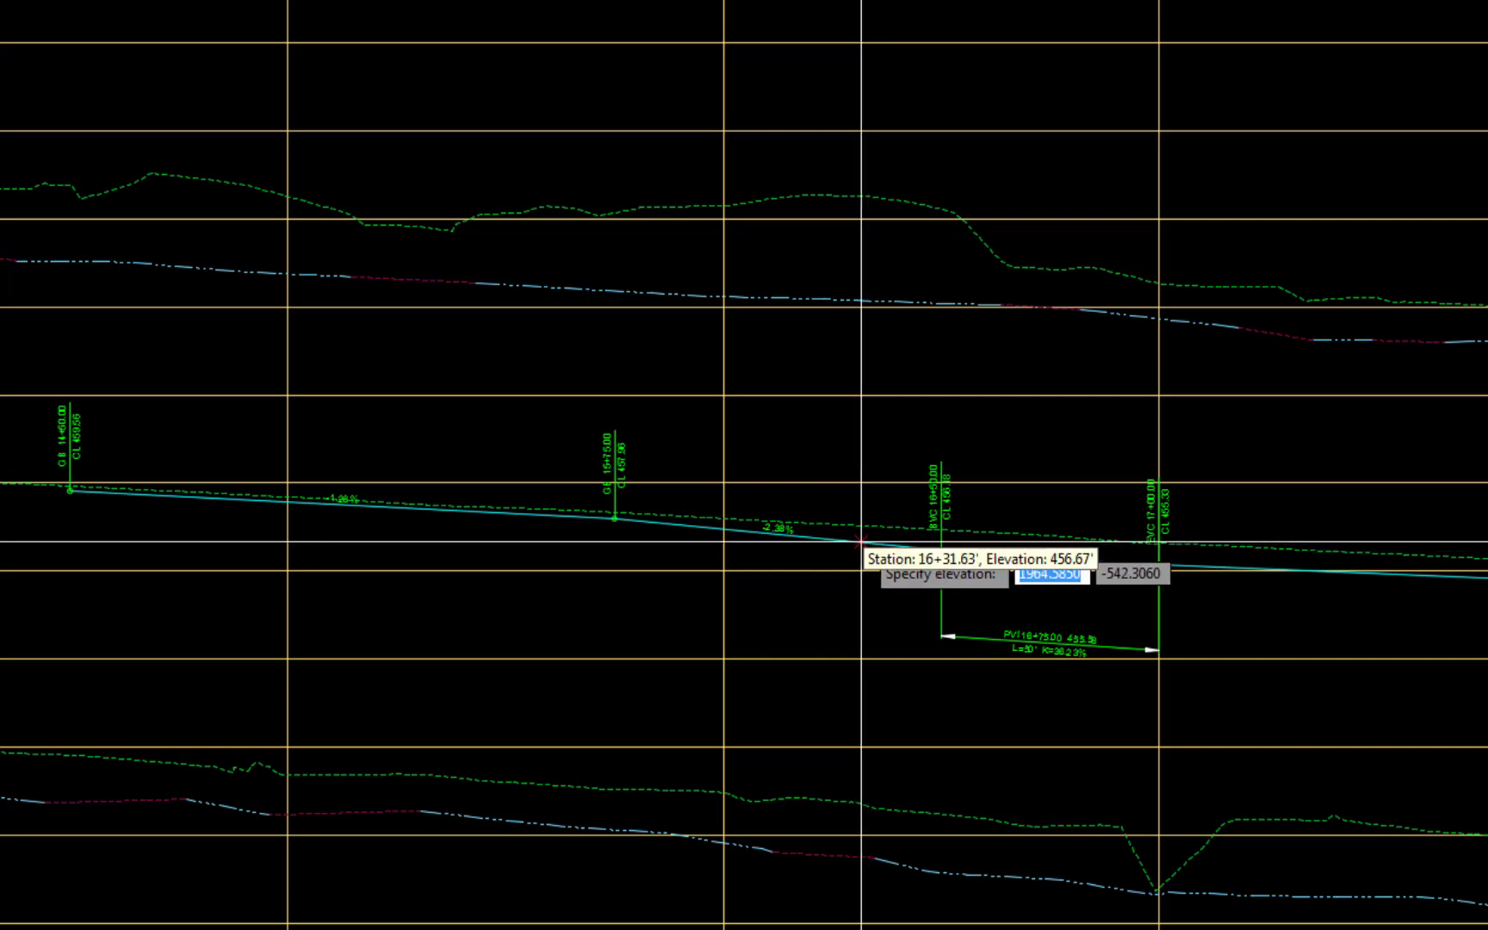
pyautogui.click(861, 542)
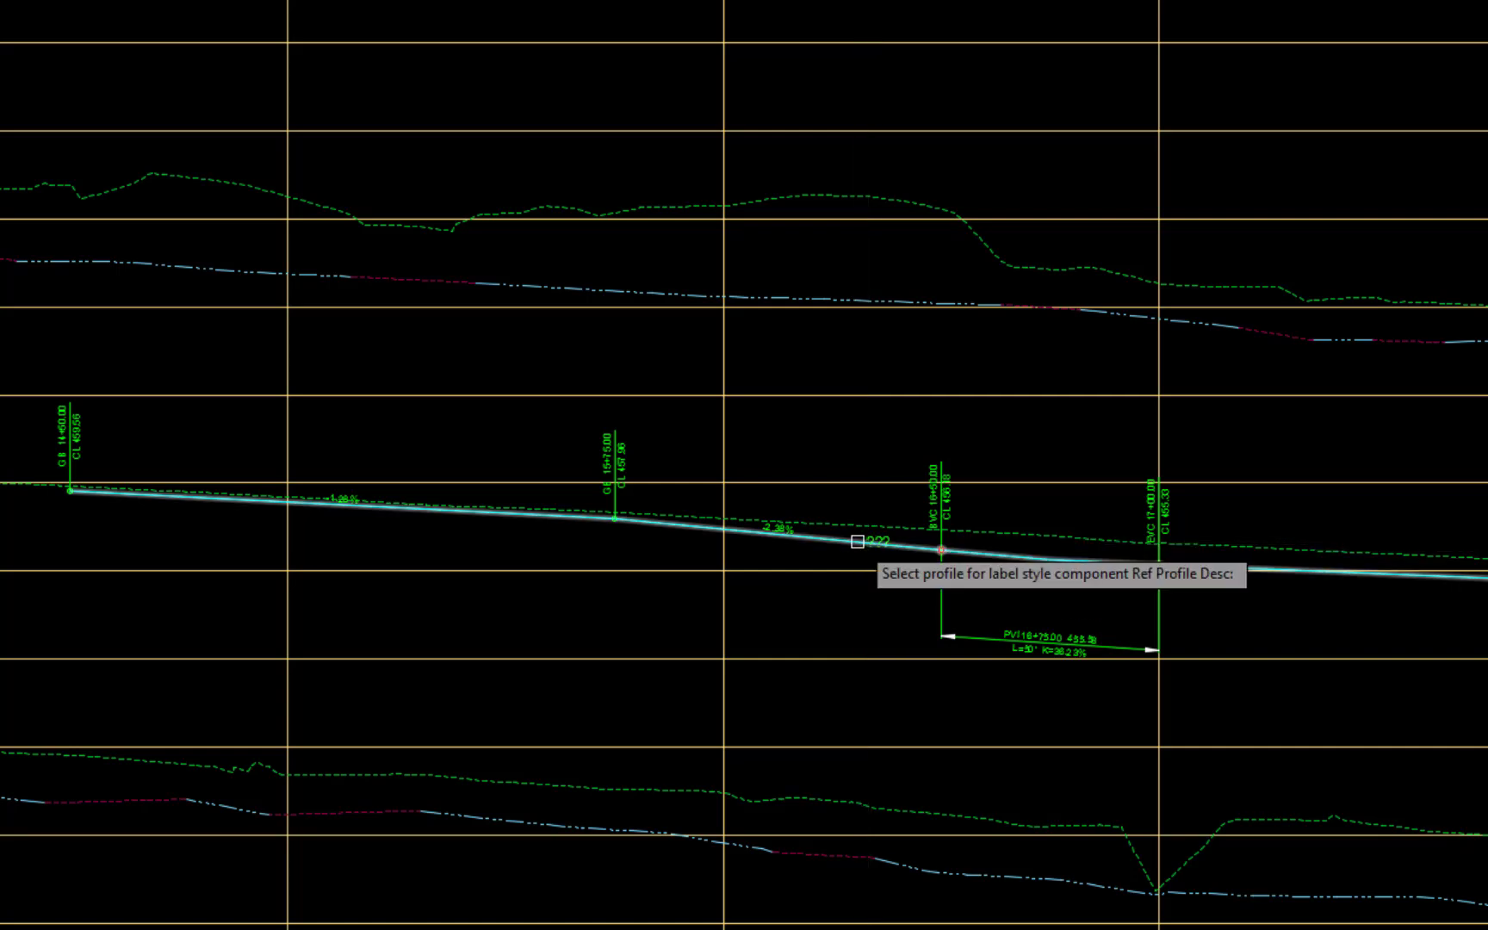
pyautogui.click(832, 536)
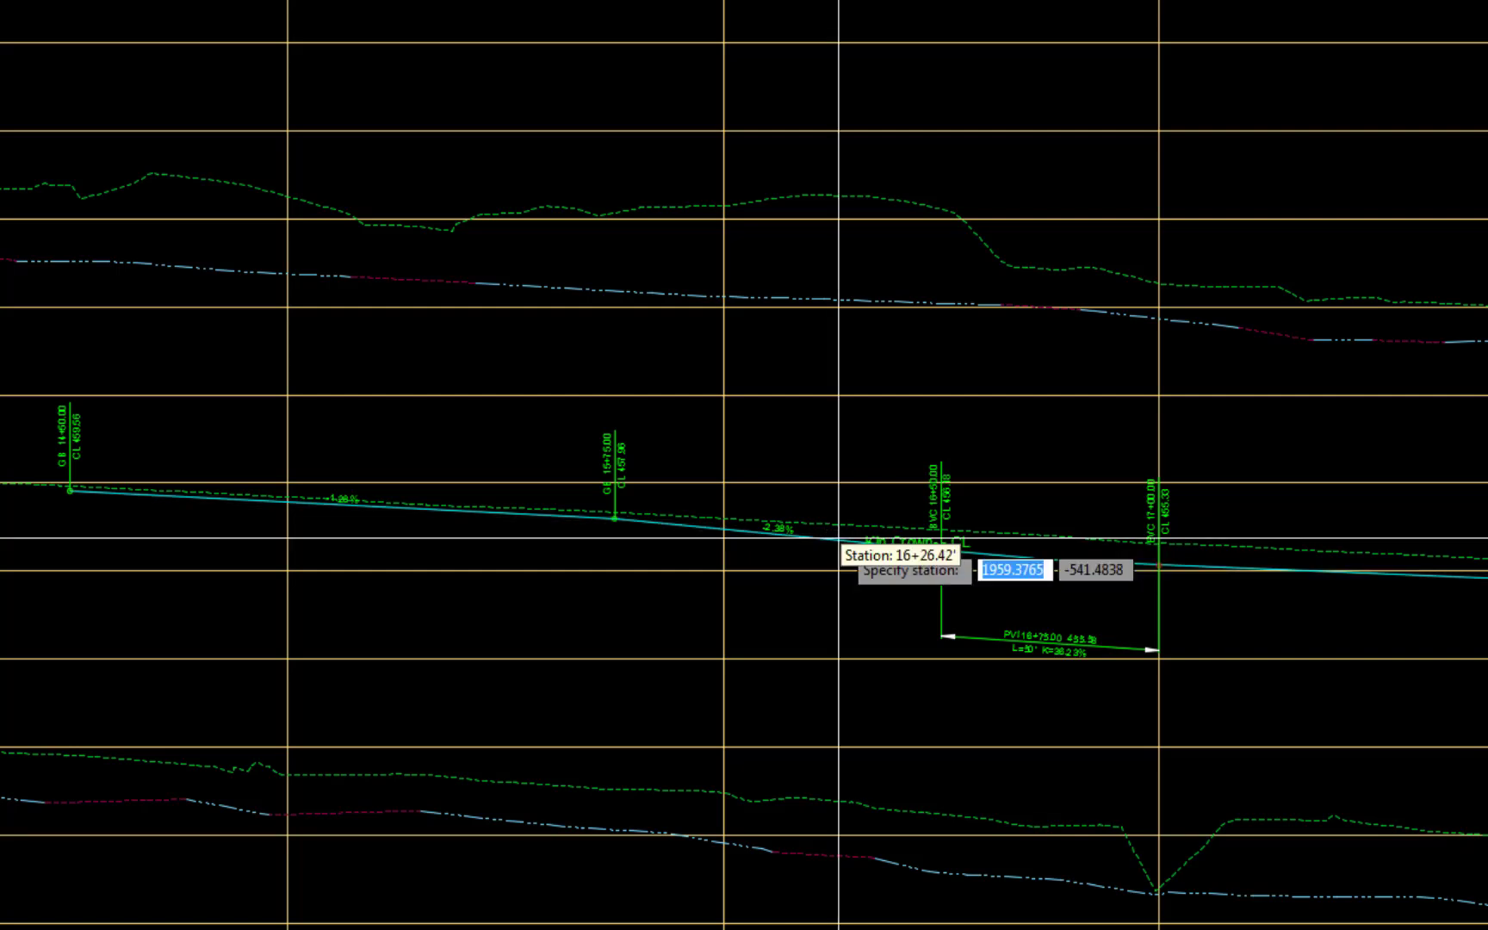
pyautogui.press('Escape')
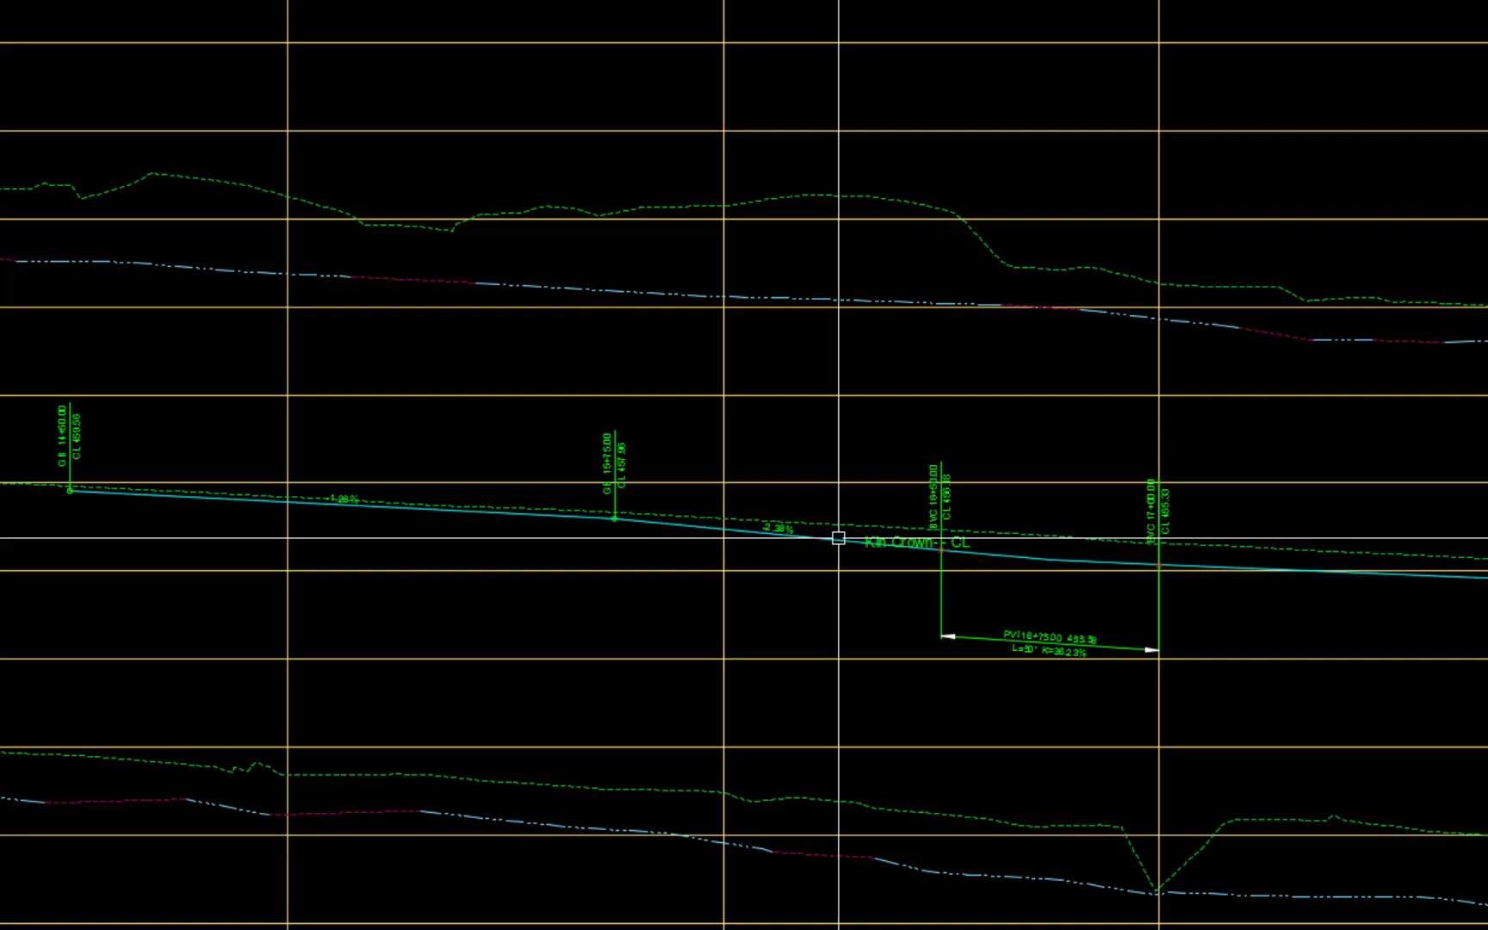
# Step: Move the centerline profile name label above the profile so that it has a leader
pyautogui.click(895, 540)
pyautogui.click(861, 524)
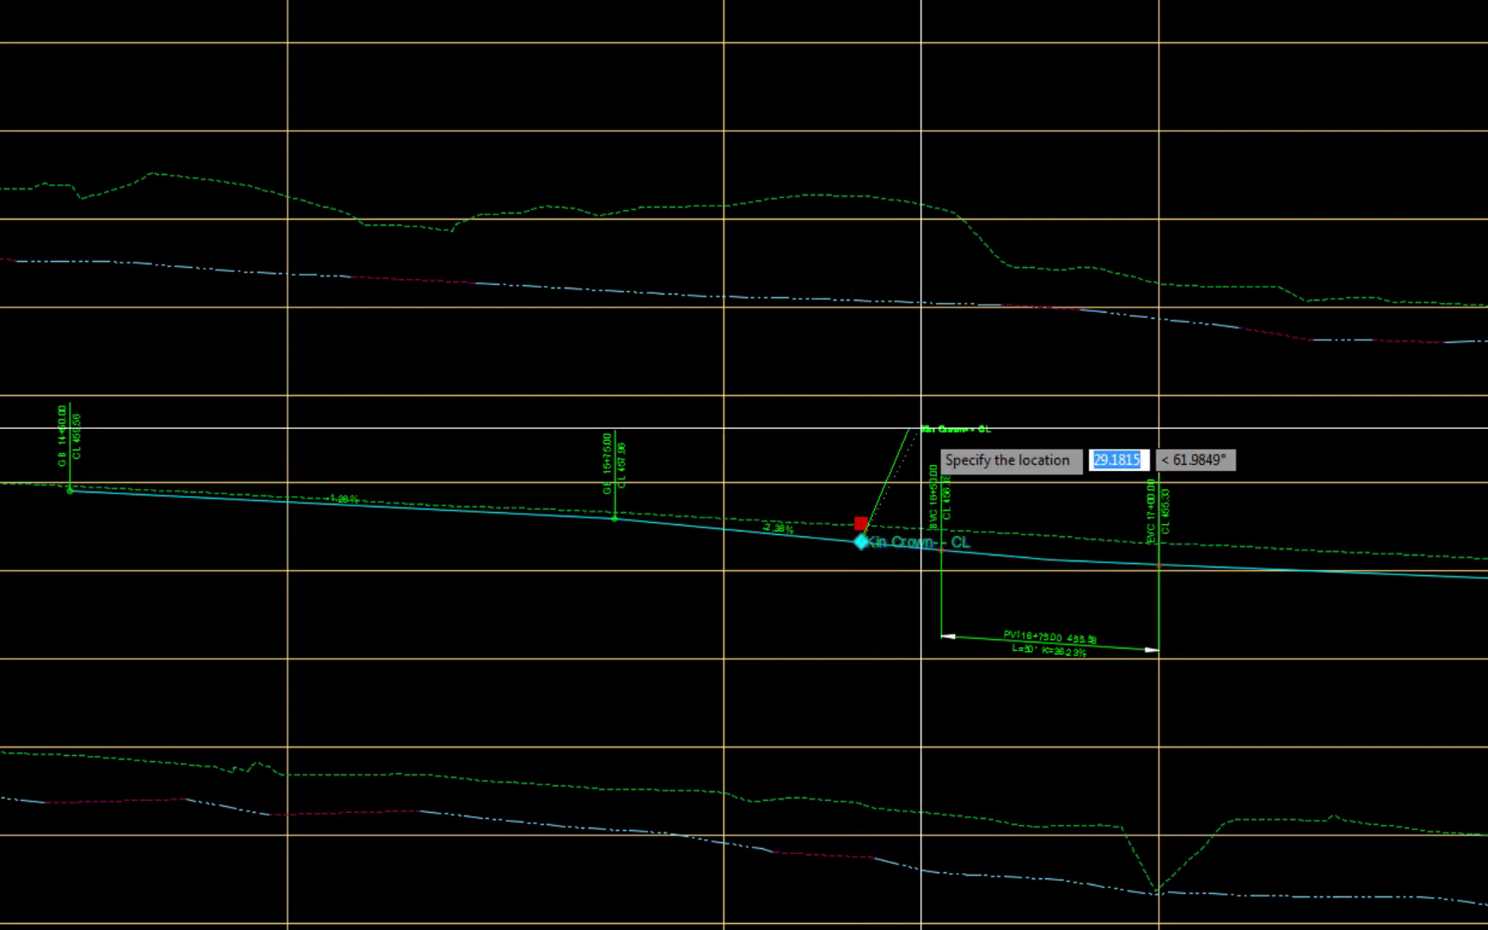
pyautogui.click(927, 429)
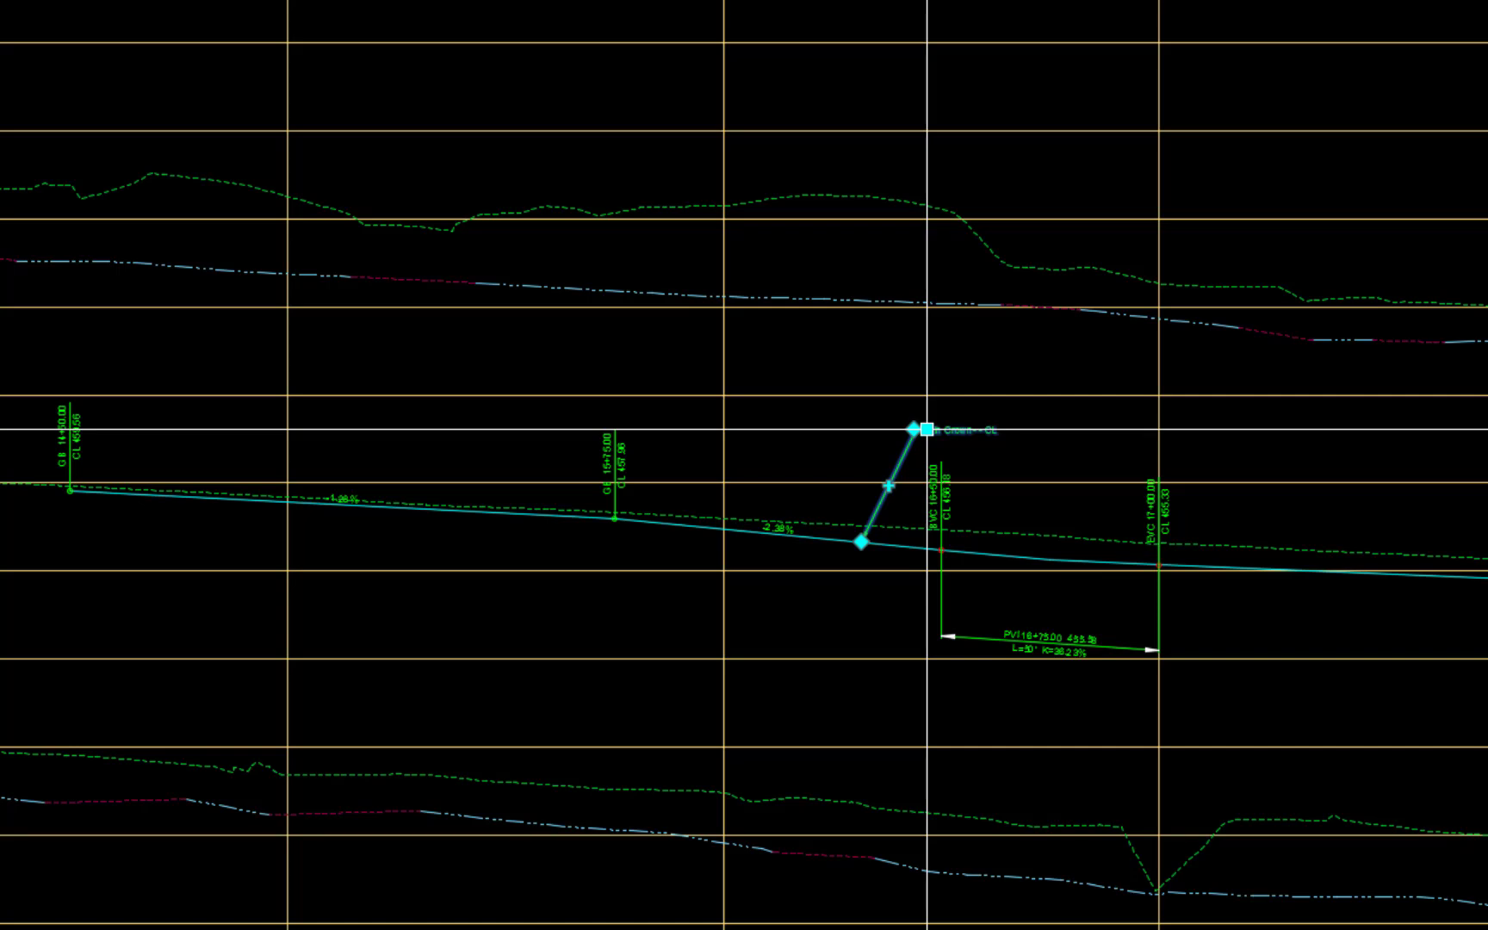
# Step: Copy the profile name label to three more locations along the centerline profile, the first at about station 20+50
pyautogui.write('co')
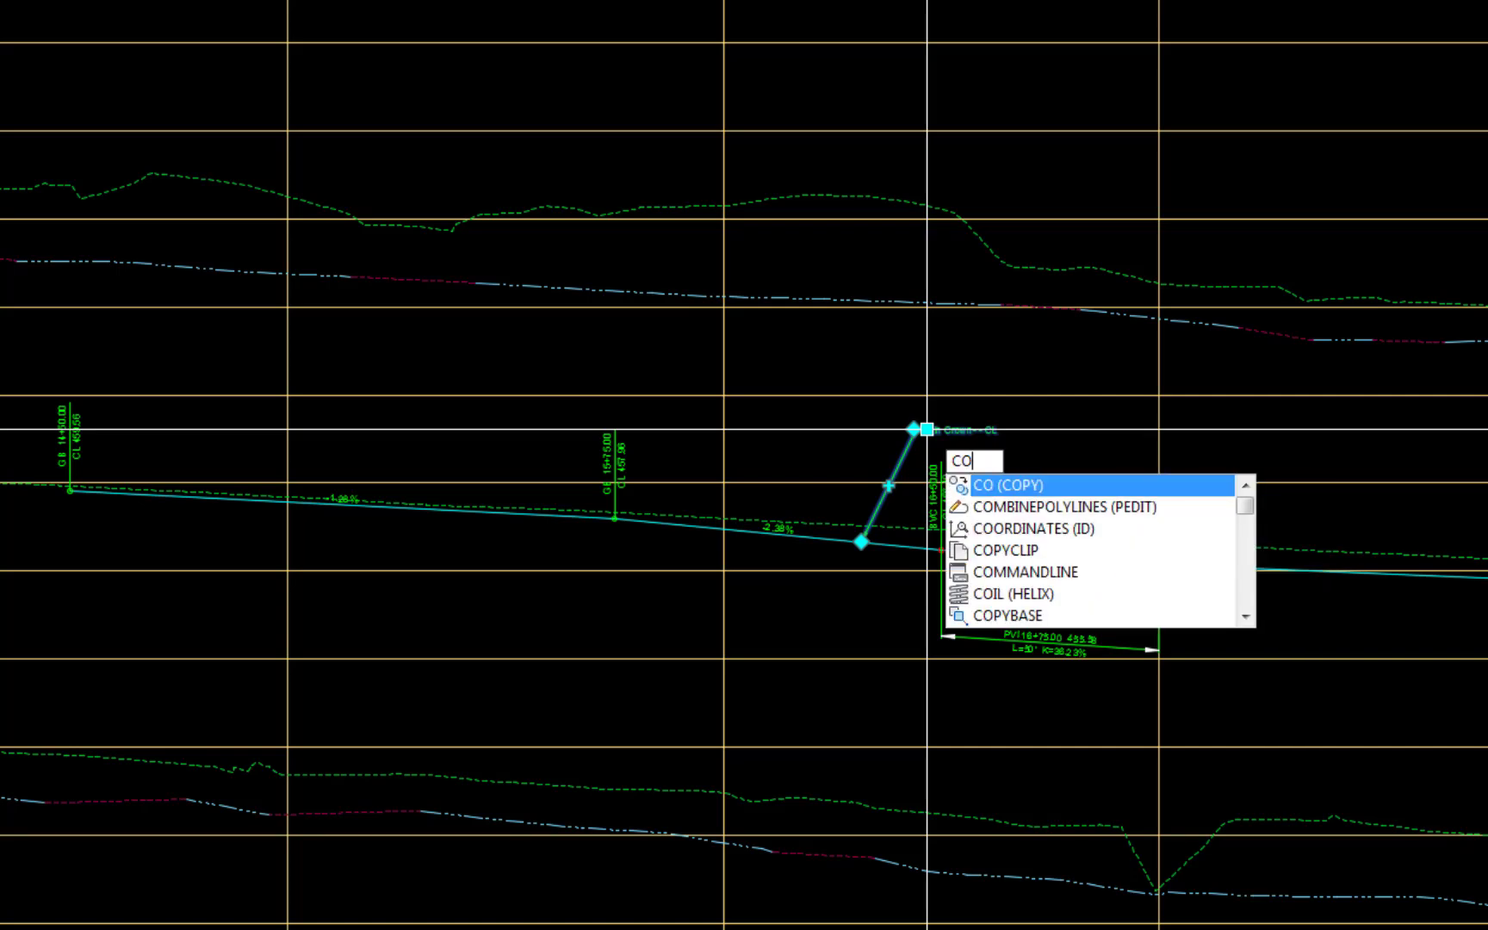
pyautogui.press('Return')
pyautogui.click(869, 368)
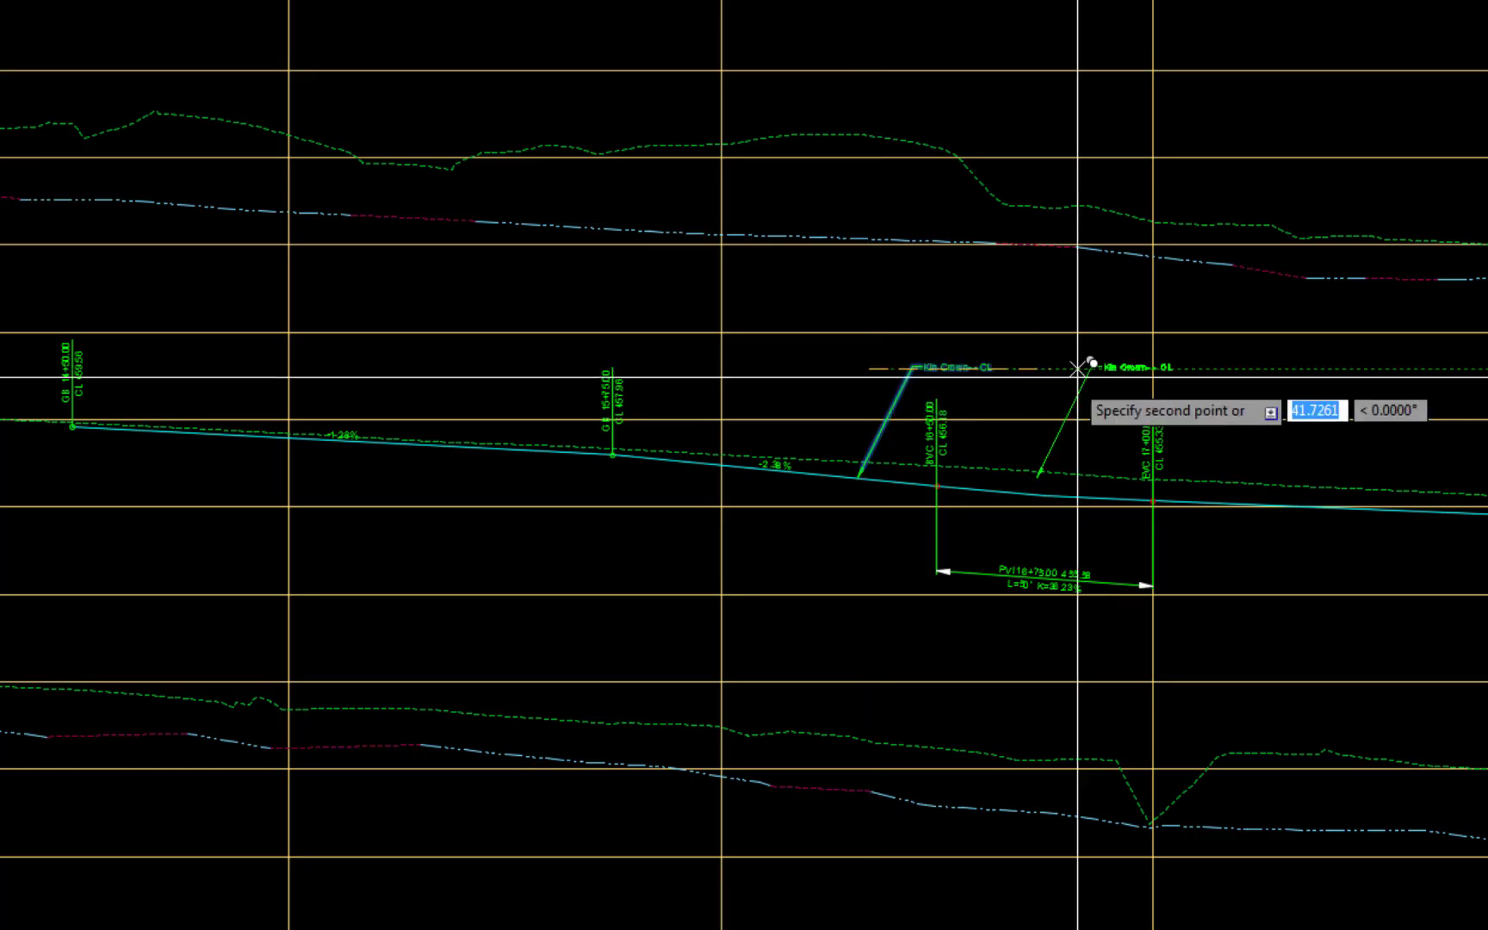
pyautogui.scroll(-6, 692, 565)
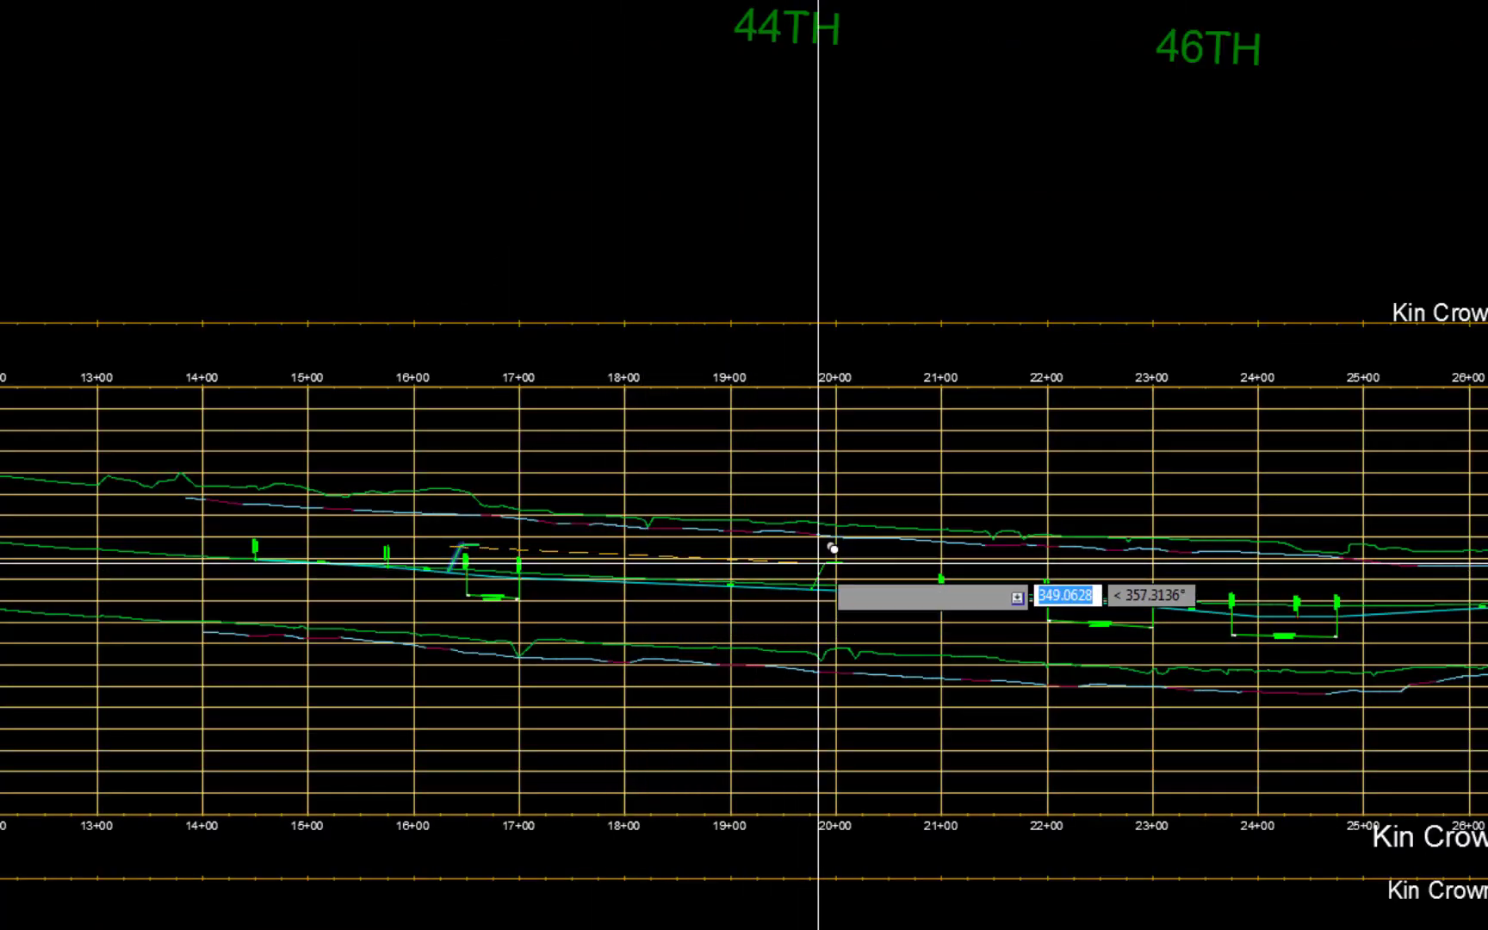
pyautogui.click(881, 570)
pyautogui.moveTo(1395, 578); pyautogui.dragTo(626, 550, button='middle')
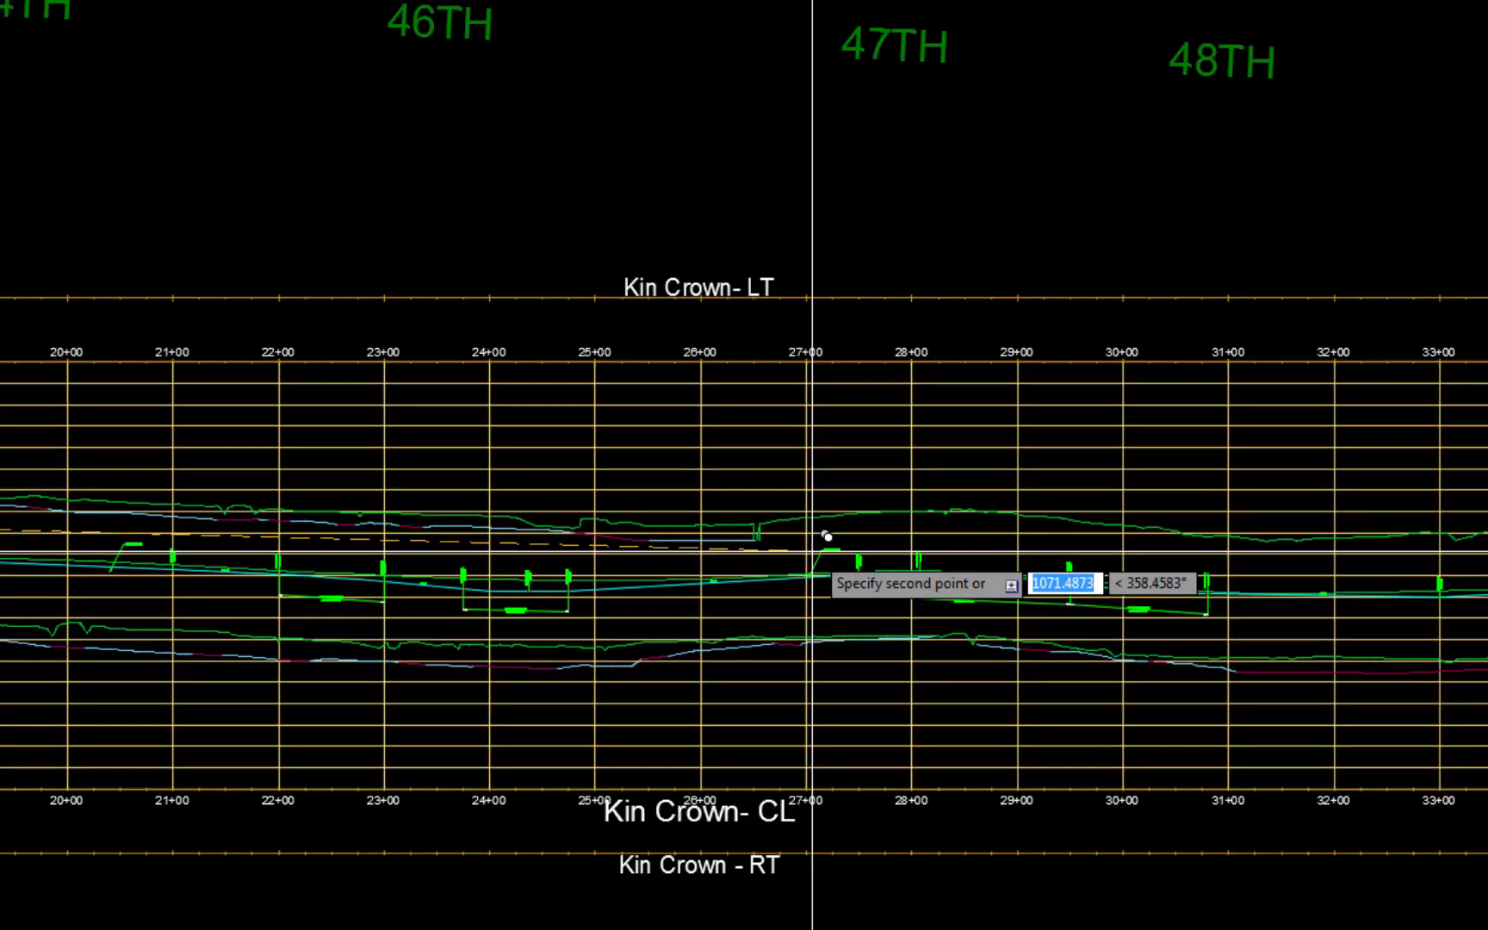
pyautogui.moveTo(1344, 560); pyautogui.dragTo(614, 564, button='middle')
pyautogui.click(672, 568)
pyautogui.moveTo(1083, 553); pyautogui.dragTo(524, 582, button='middle')
pyautogui.click(523, 581)
pyautogui.press('Escape')
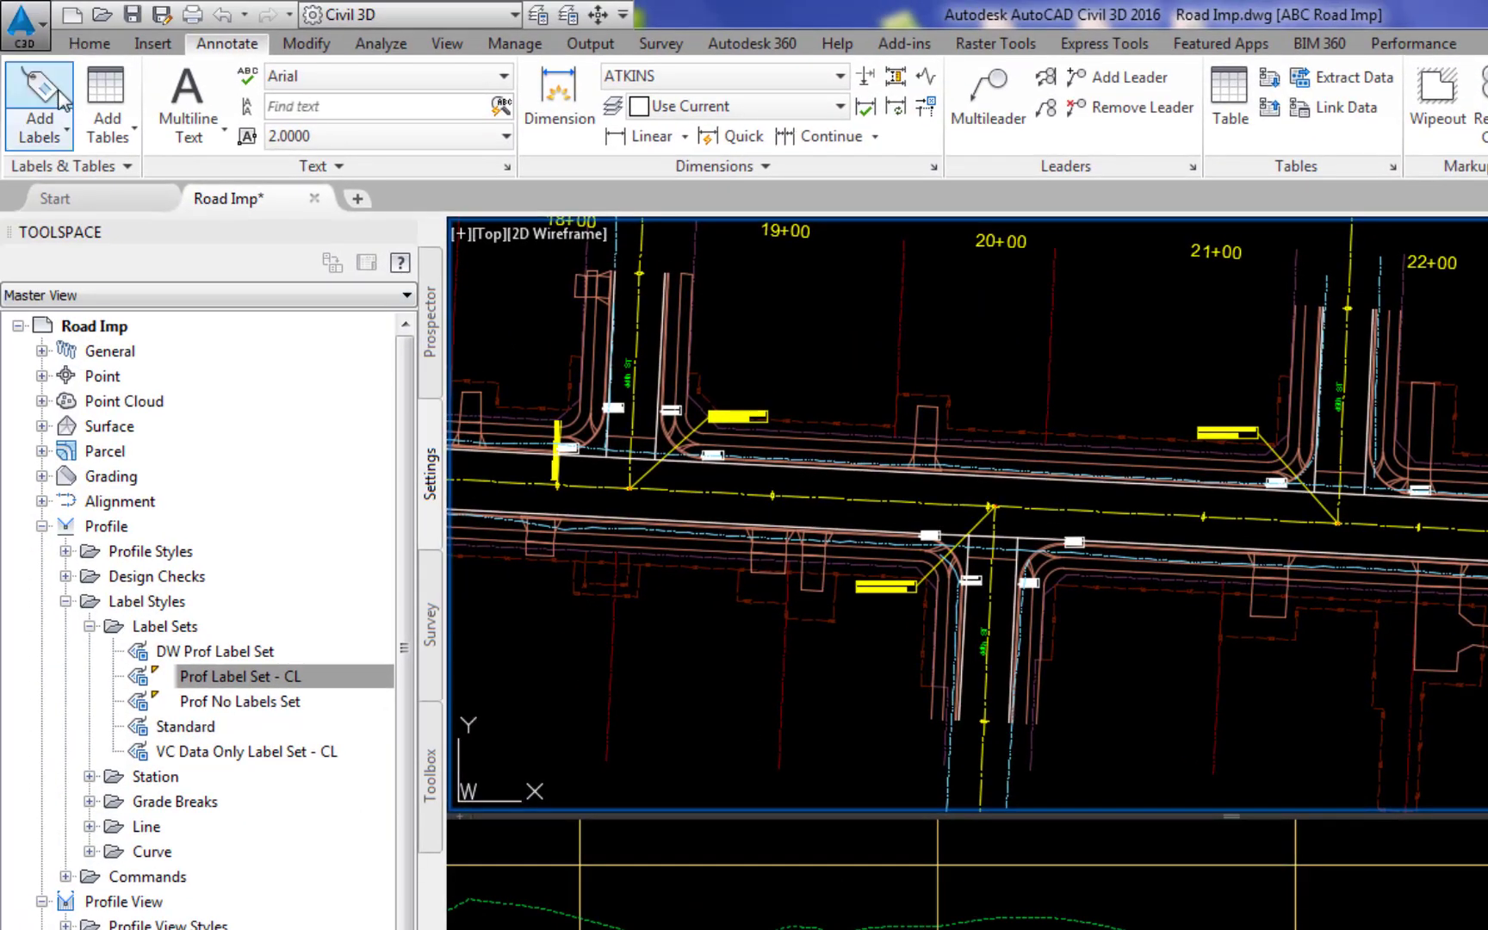
# Step: Set up Alignment labels of type Station Offset - Fixed Point with the label style Temp CL Sta Elev Grd and marker style <none>
pyautogui.click(60, 97)
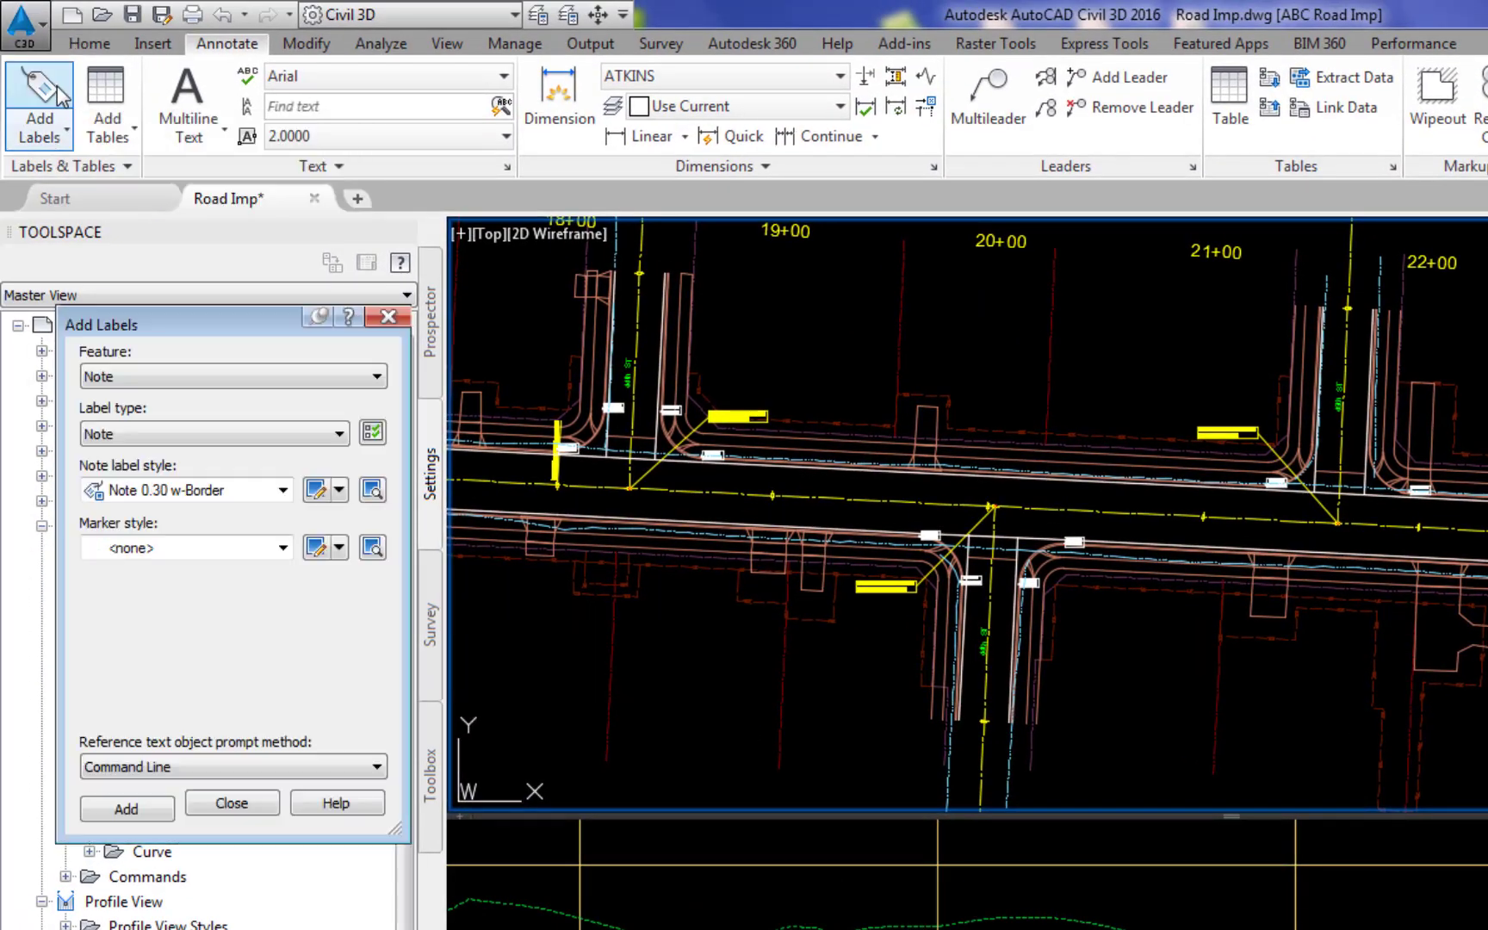
pyautogui.click(377, 376)
pyautogui.click(131, 433)
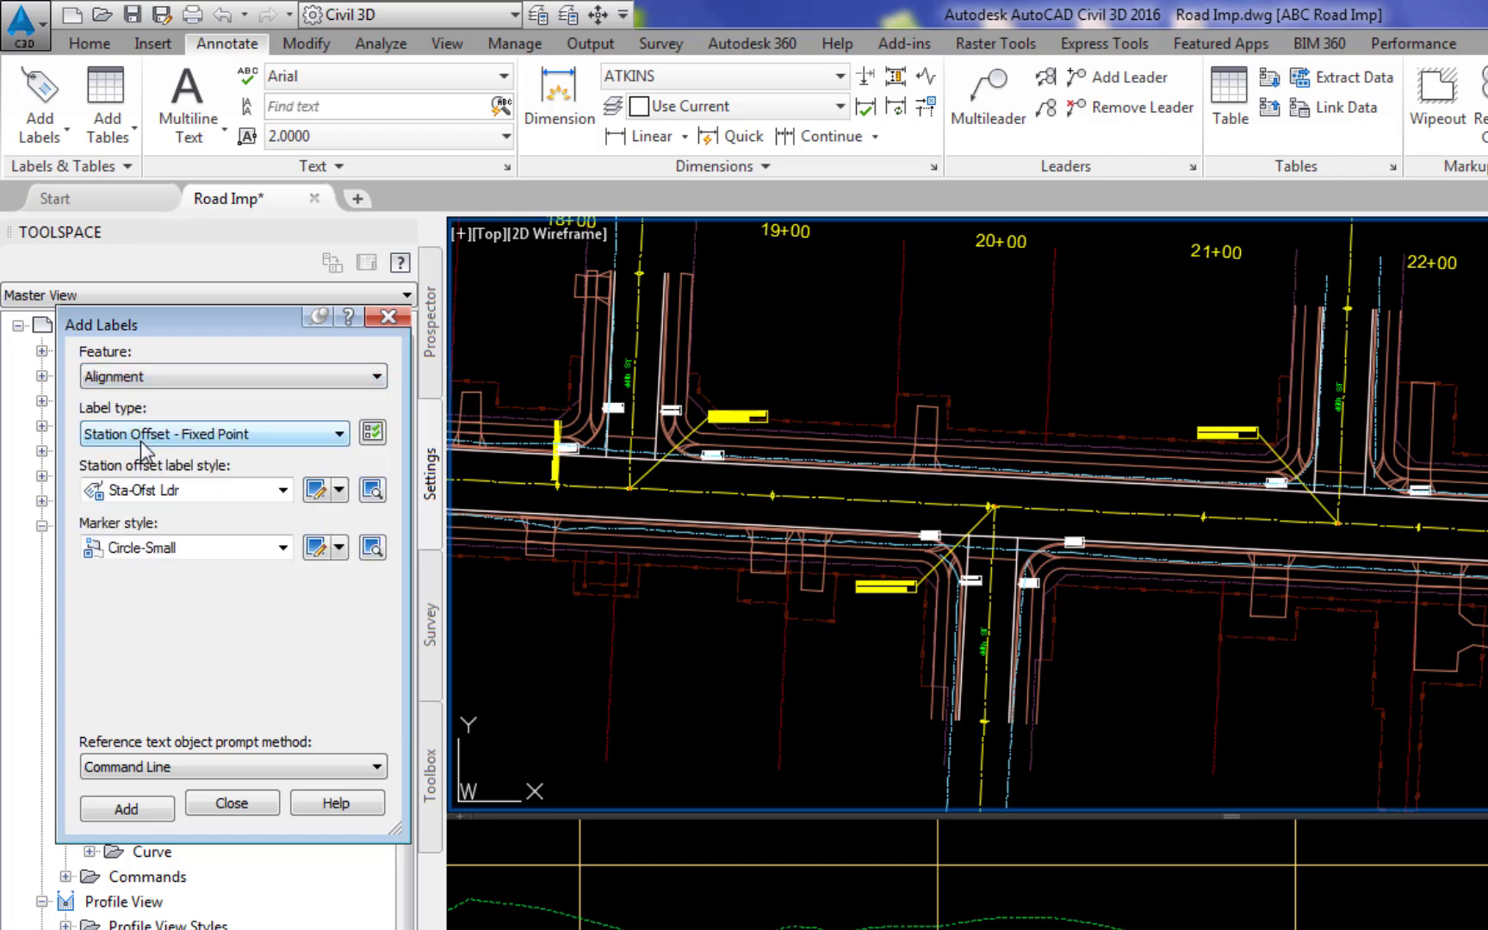
pyautogui.click(282, 490)
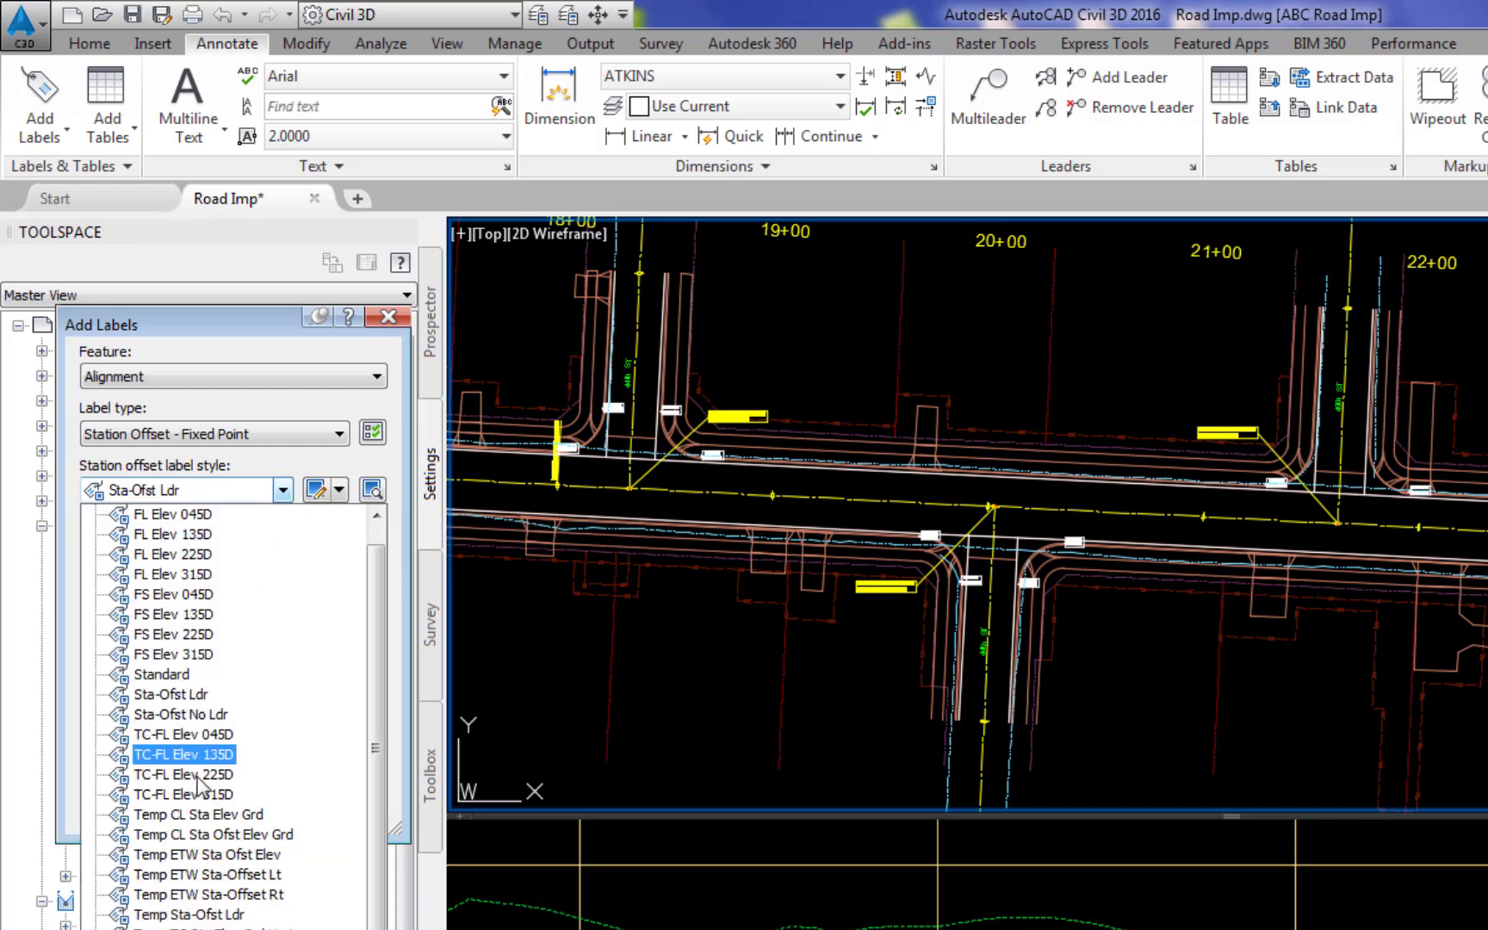
pyautogui.click(205, 825)
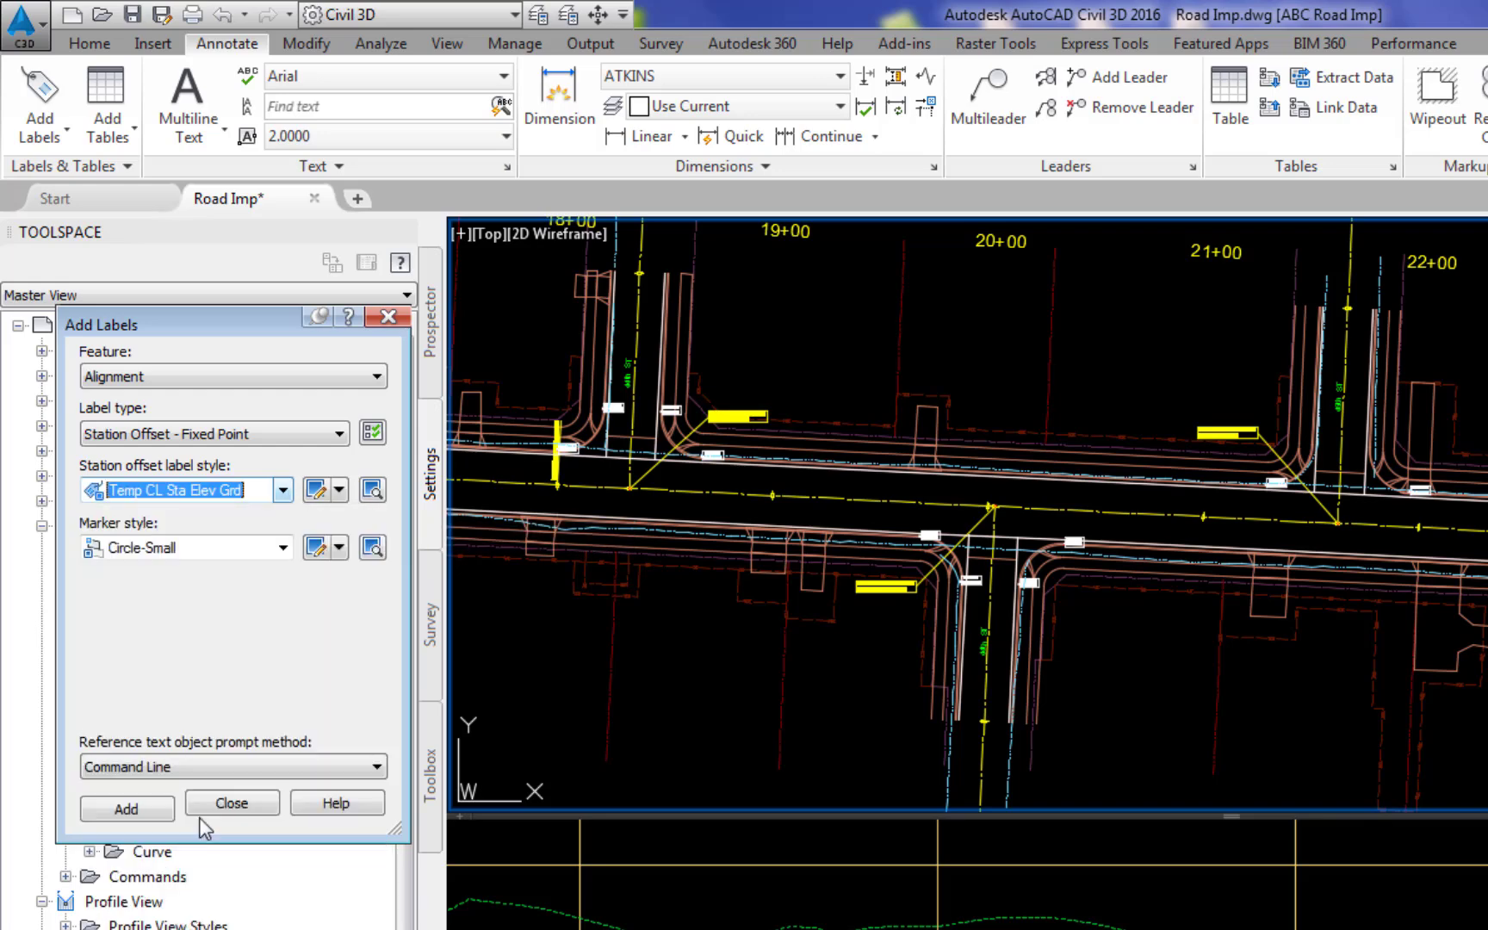
pyautogui.click(283, 548)
pyautogui.click(194, 573)
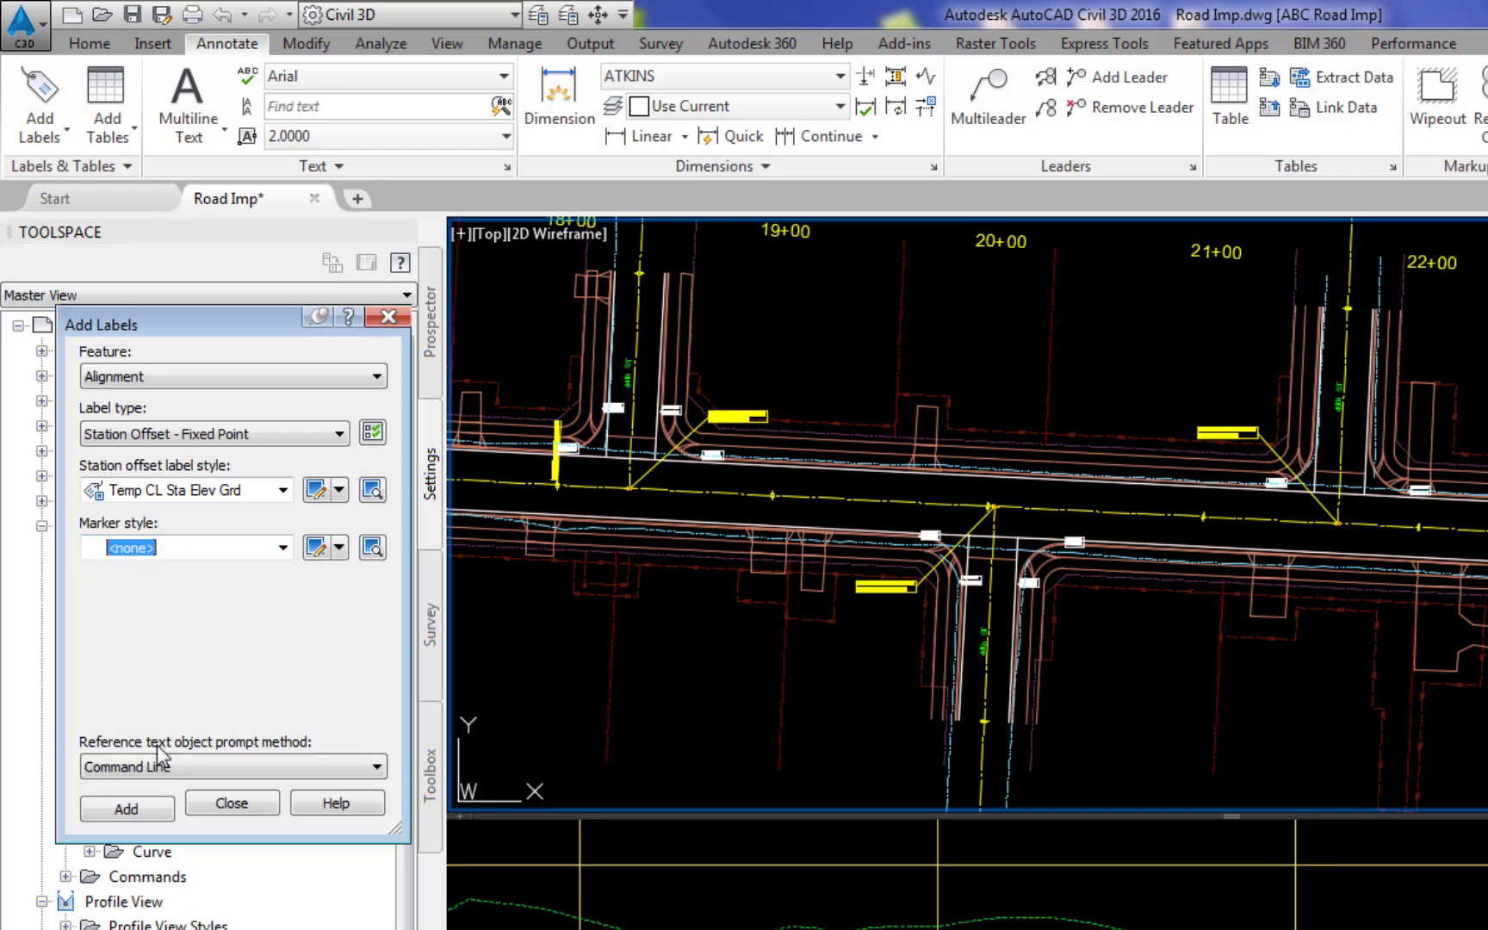
# Step: Label the Kin CL Imp West alignment at its 44th N intersection, station 18+33.36, referencing the Kin Crown centerline profile for elevation and grade
pyautogui.click(128, 810)
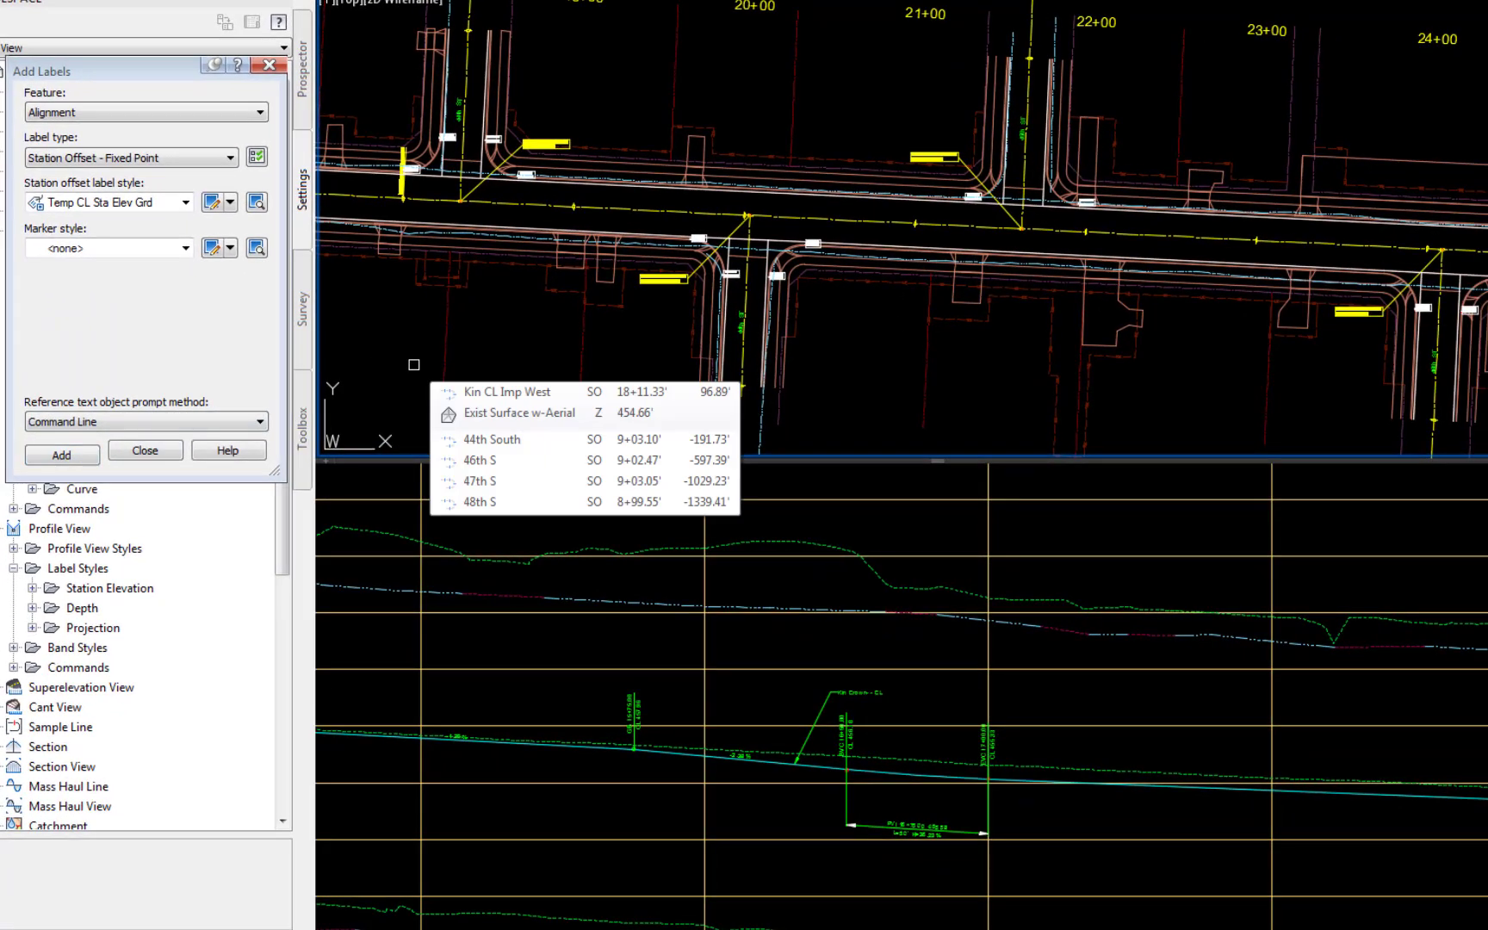
pyautogui.click(525, 205)
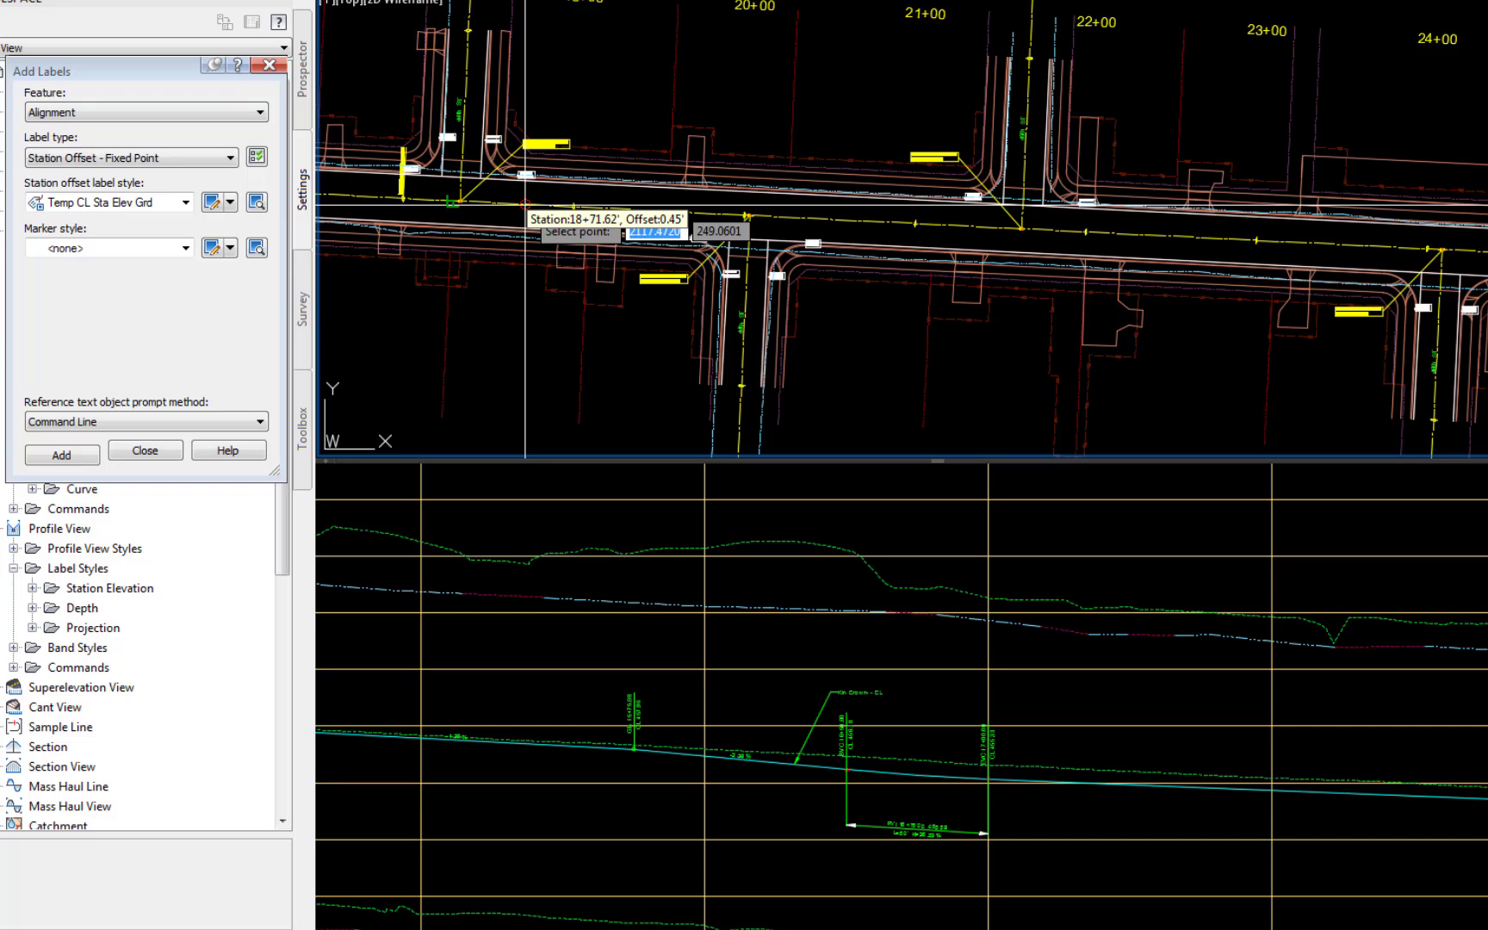
pyautogui.scroll(8, 525, 207)
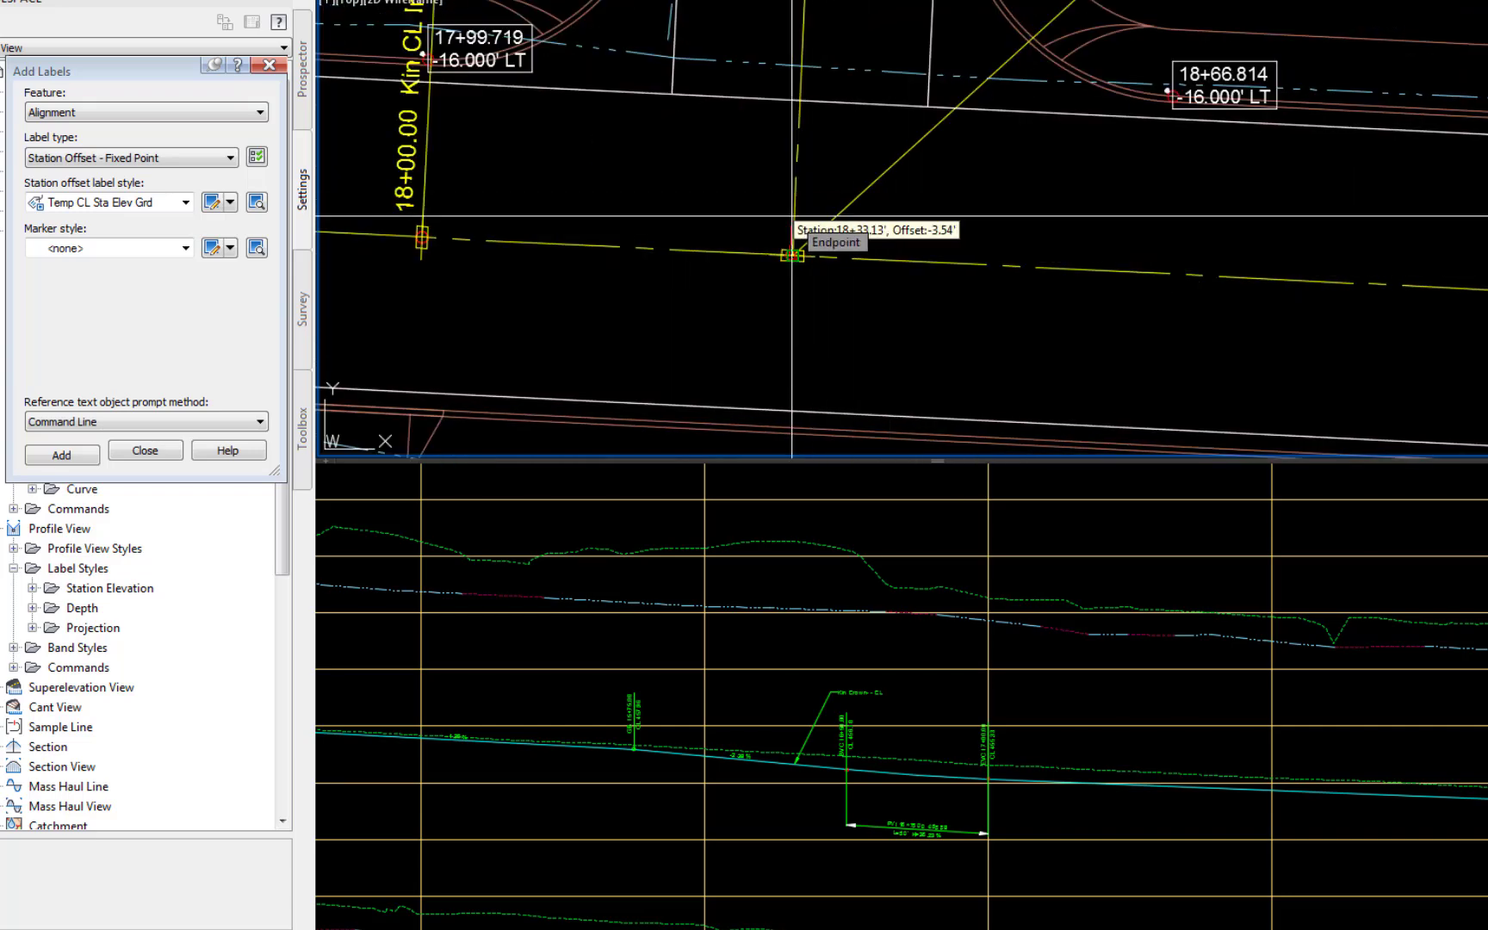
pyautogui.click(792, 255)
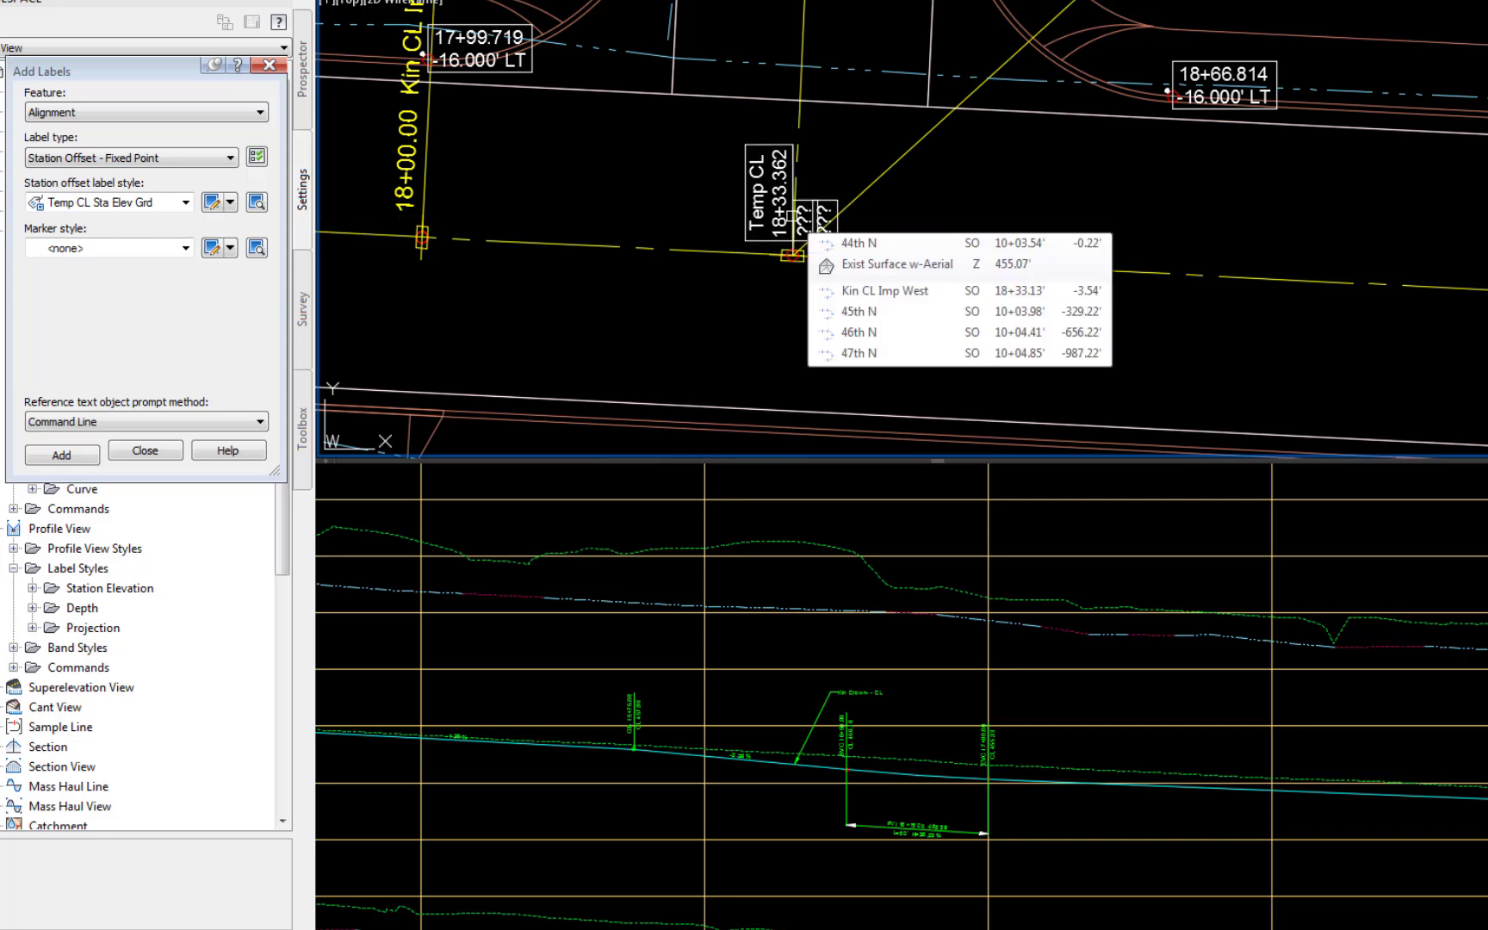
pyautogui.press('Escape')
pyautogui.click(771, 769)
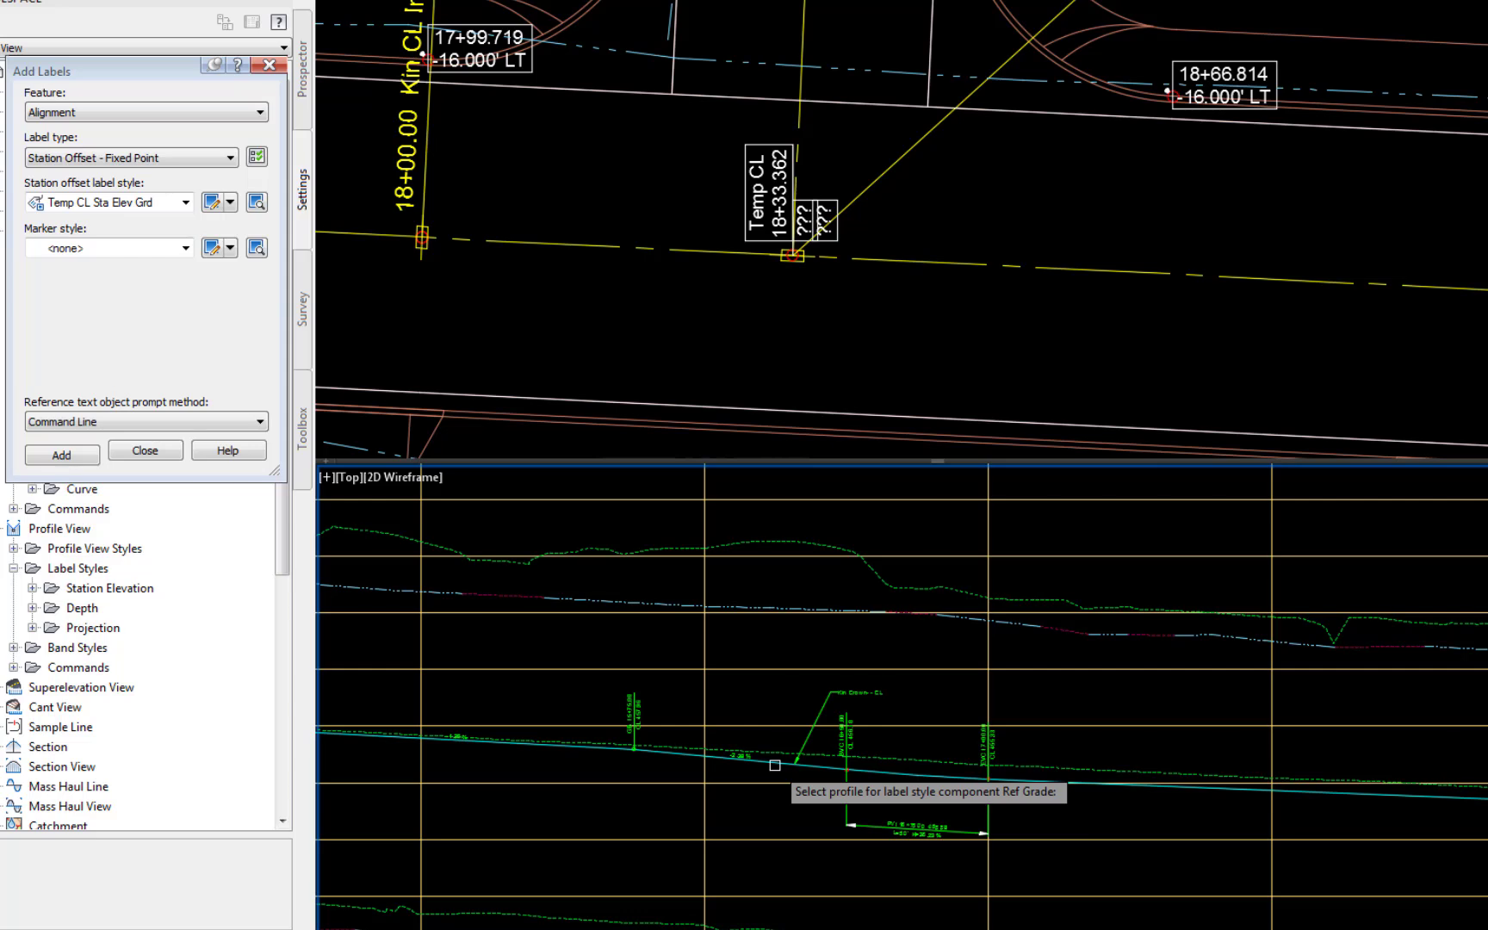
pyautogui.click(775, 765)
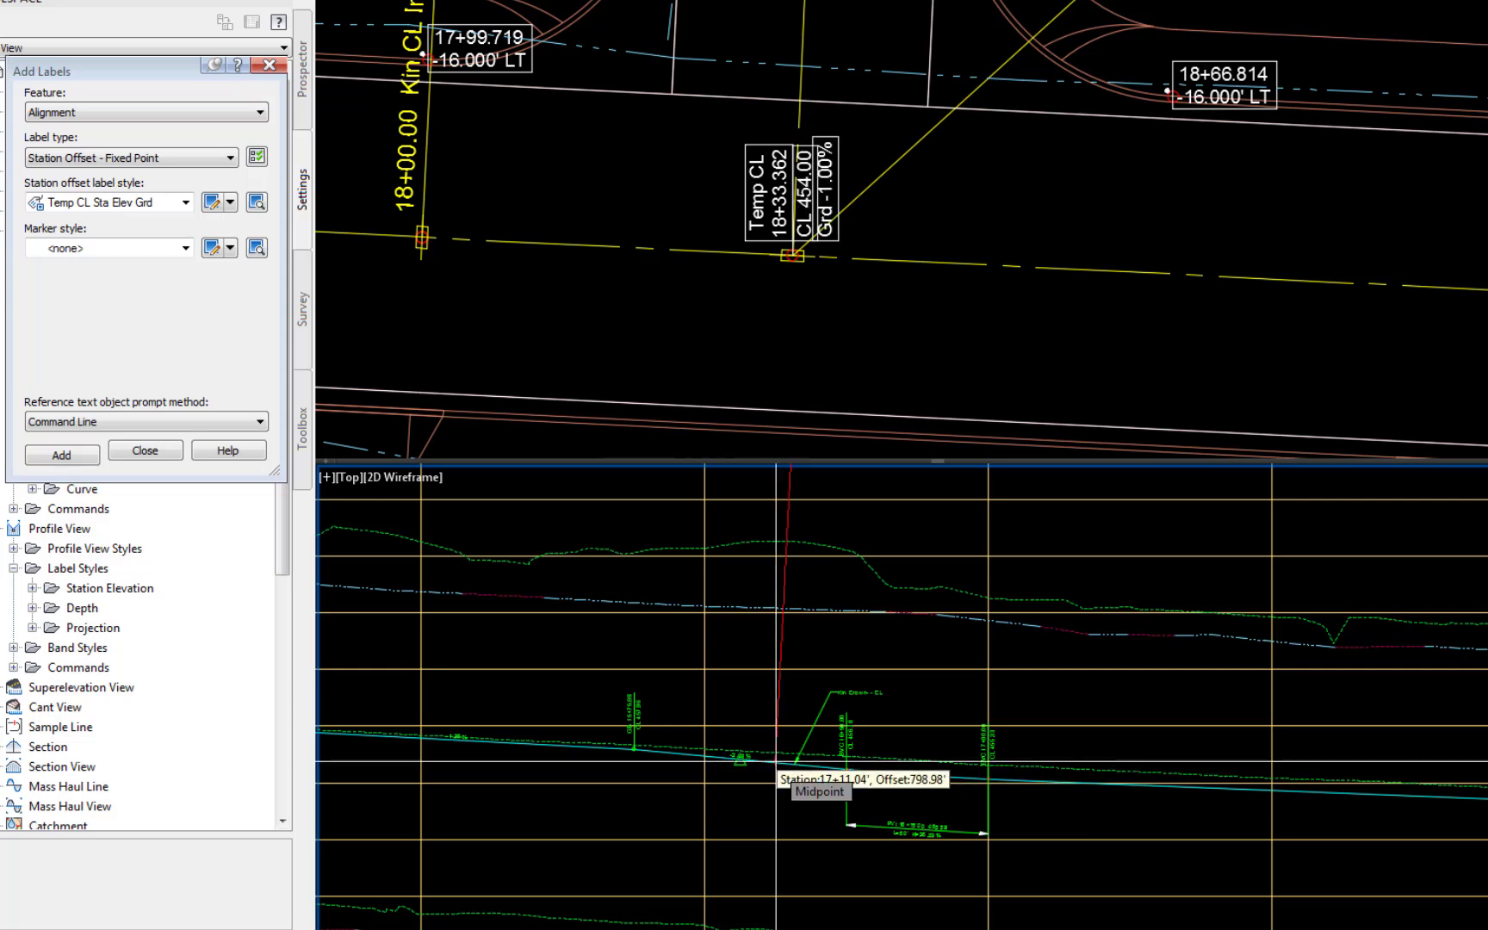
# Step: Place further centerline station, elevation and grade labels at the 44th South, 45th N and 46th S intersections along Kin CL Imp West
pyautogui.click(929, 297)
pyautogui.scroll(-5, 929, 295)
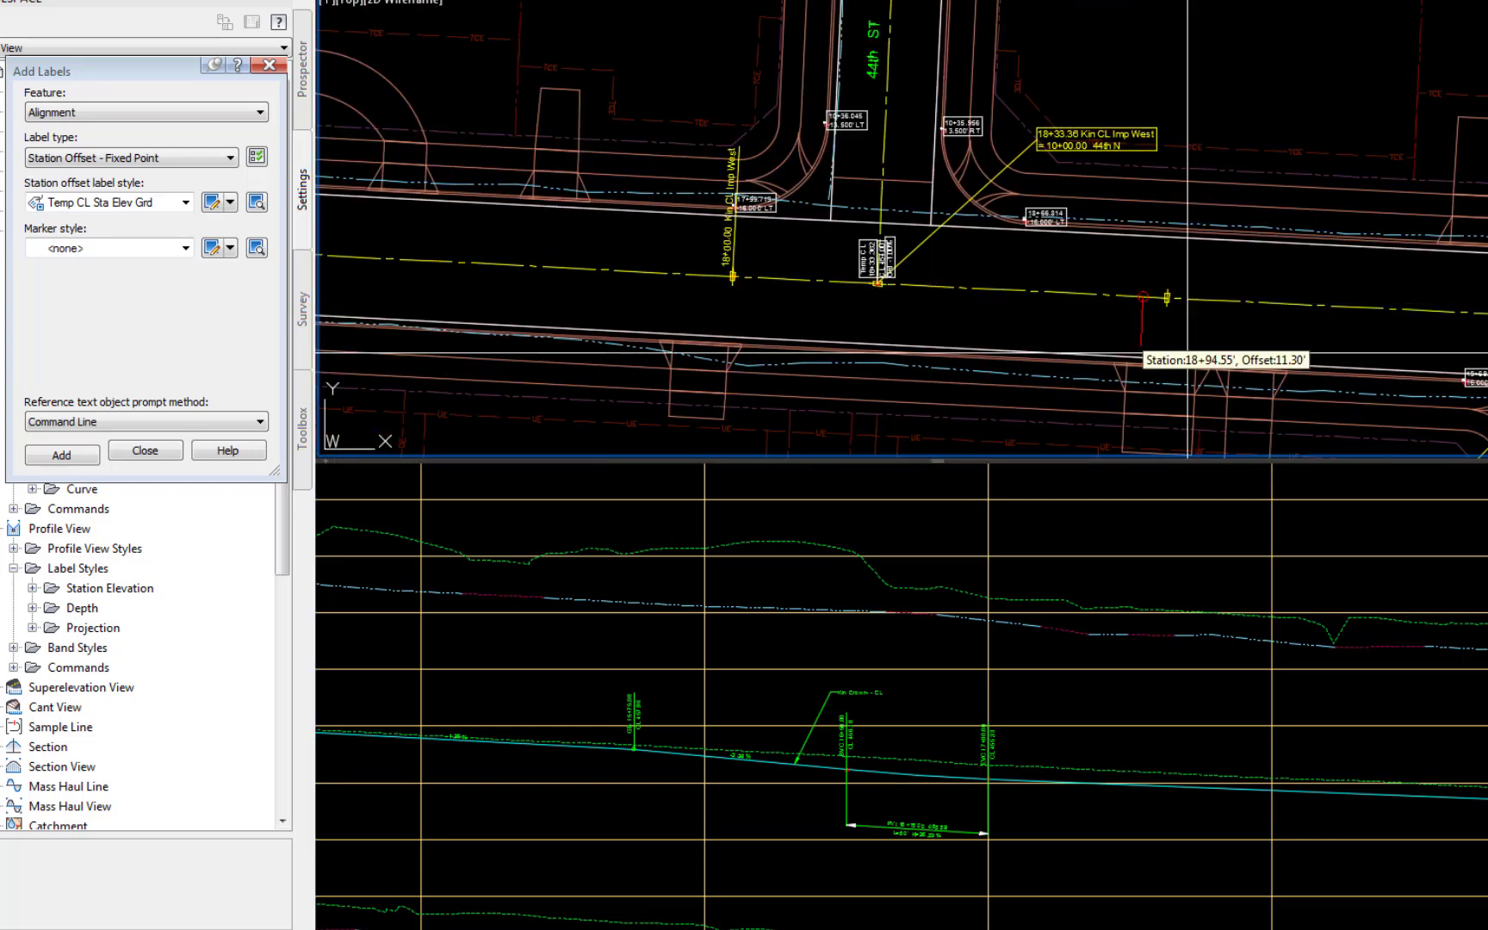
pyautogui.moveTo(1375, 358); pyautogui.dragTo(594, 311, button='middle')
pyautogui.scroll(5, 804, 307)
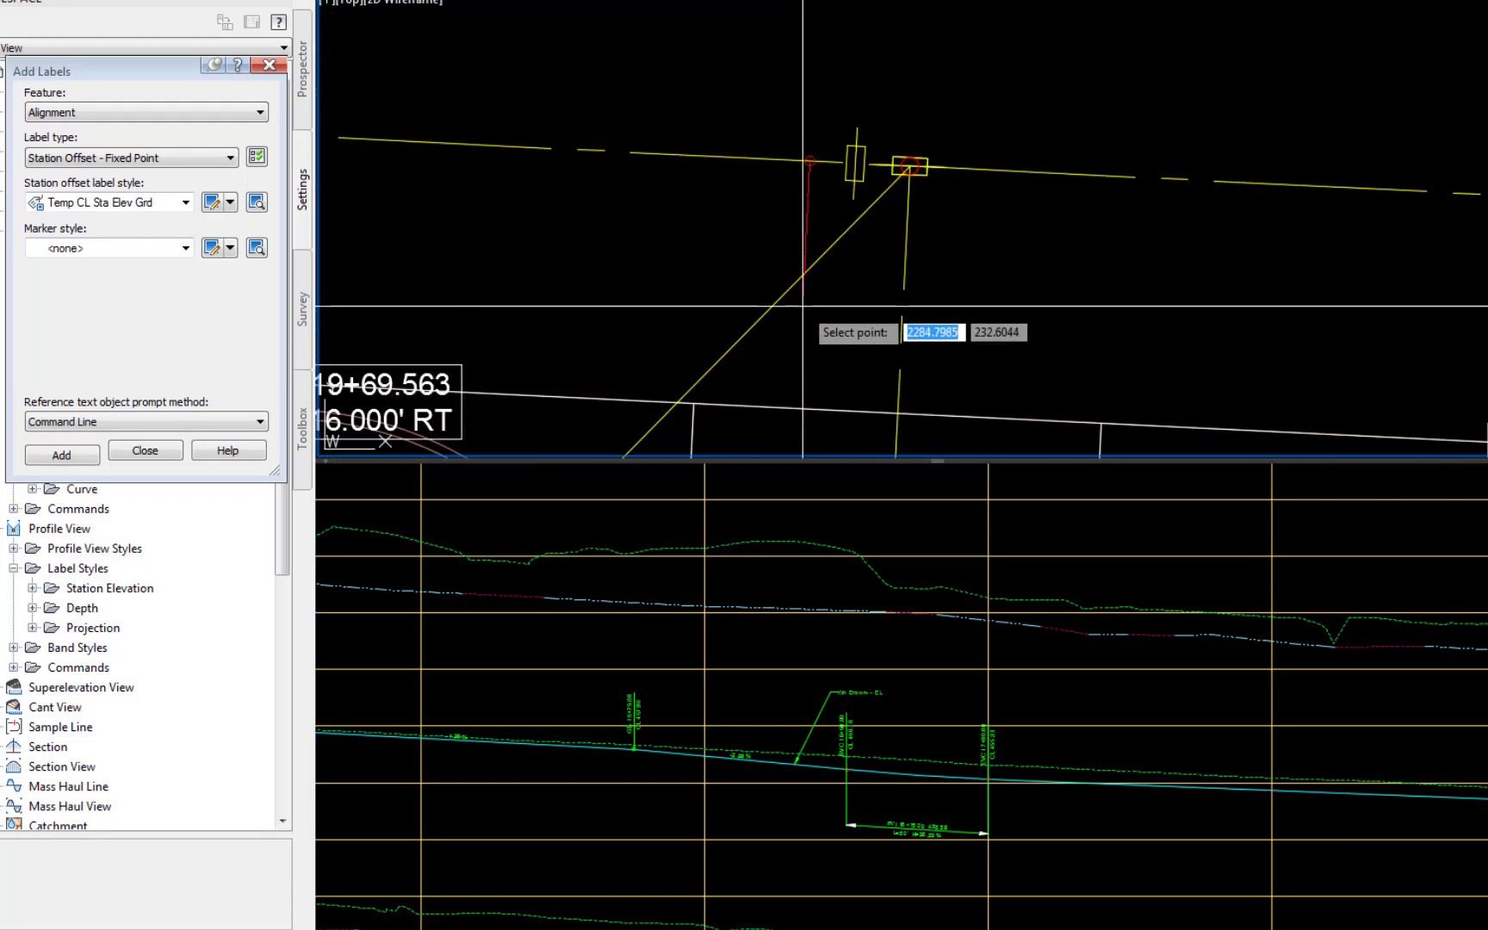
pyautogui.click(903, 246)
pyautogui.scroll(-5, 897, 250)
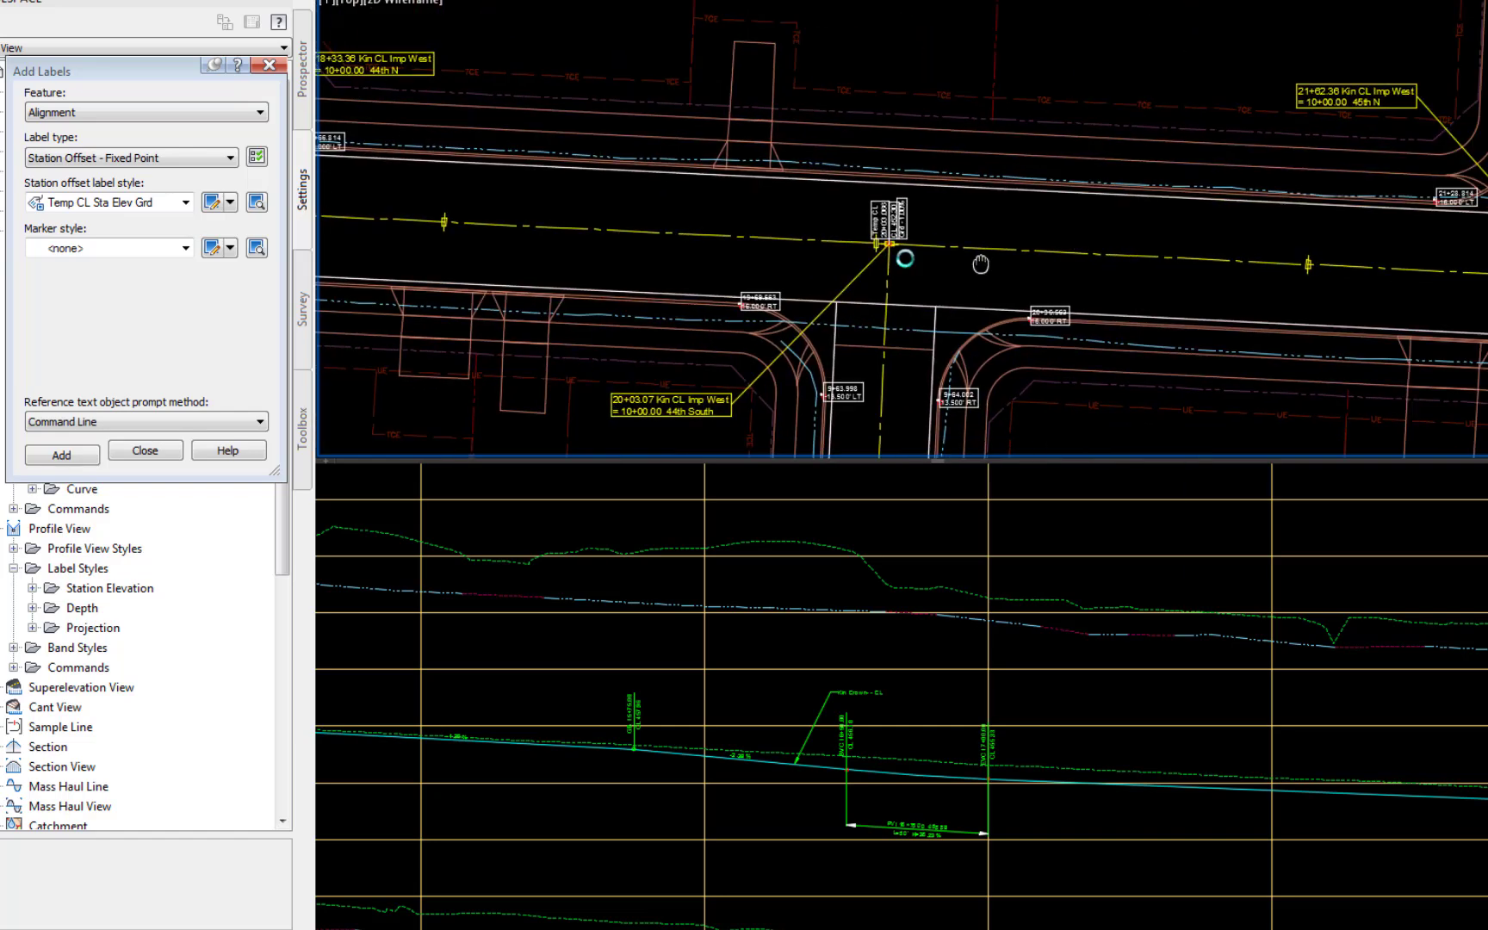
pyautogui.scroll(5, 807, 269)
pyautogui.click(888, 379)
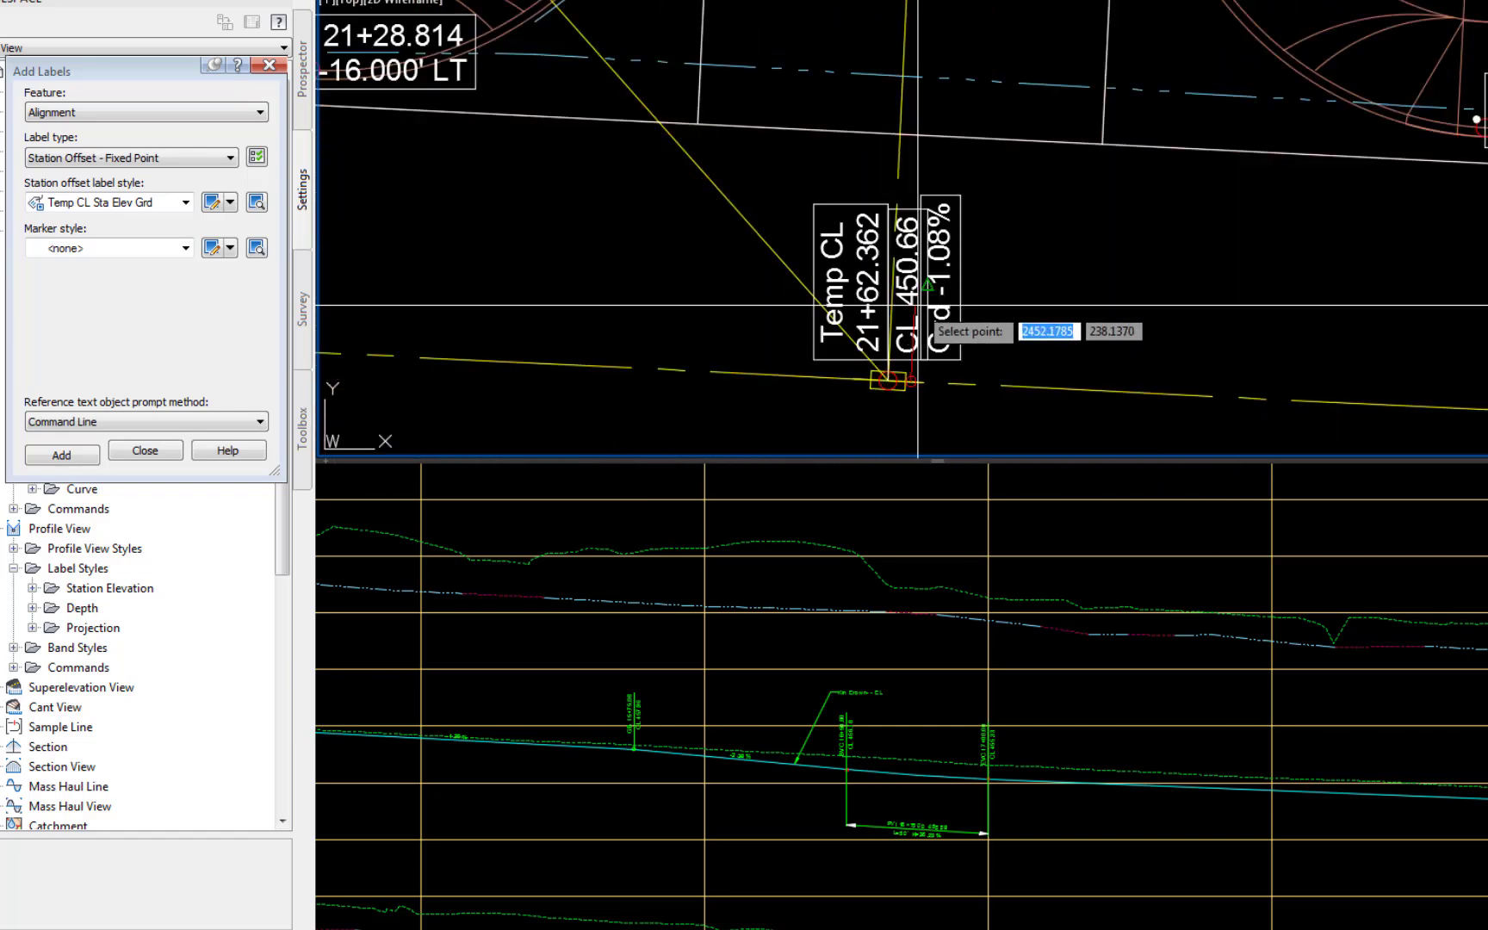
pyautogui.scroll(-5, 896, 362)
pyautogui.scroll(5, 942, 312)
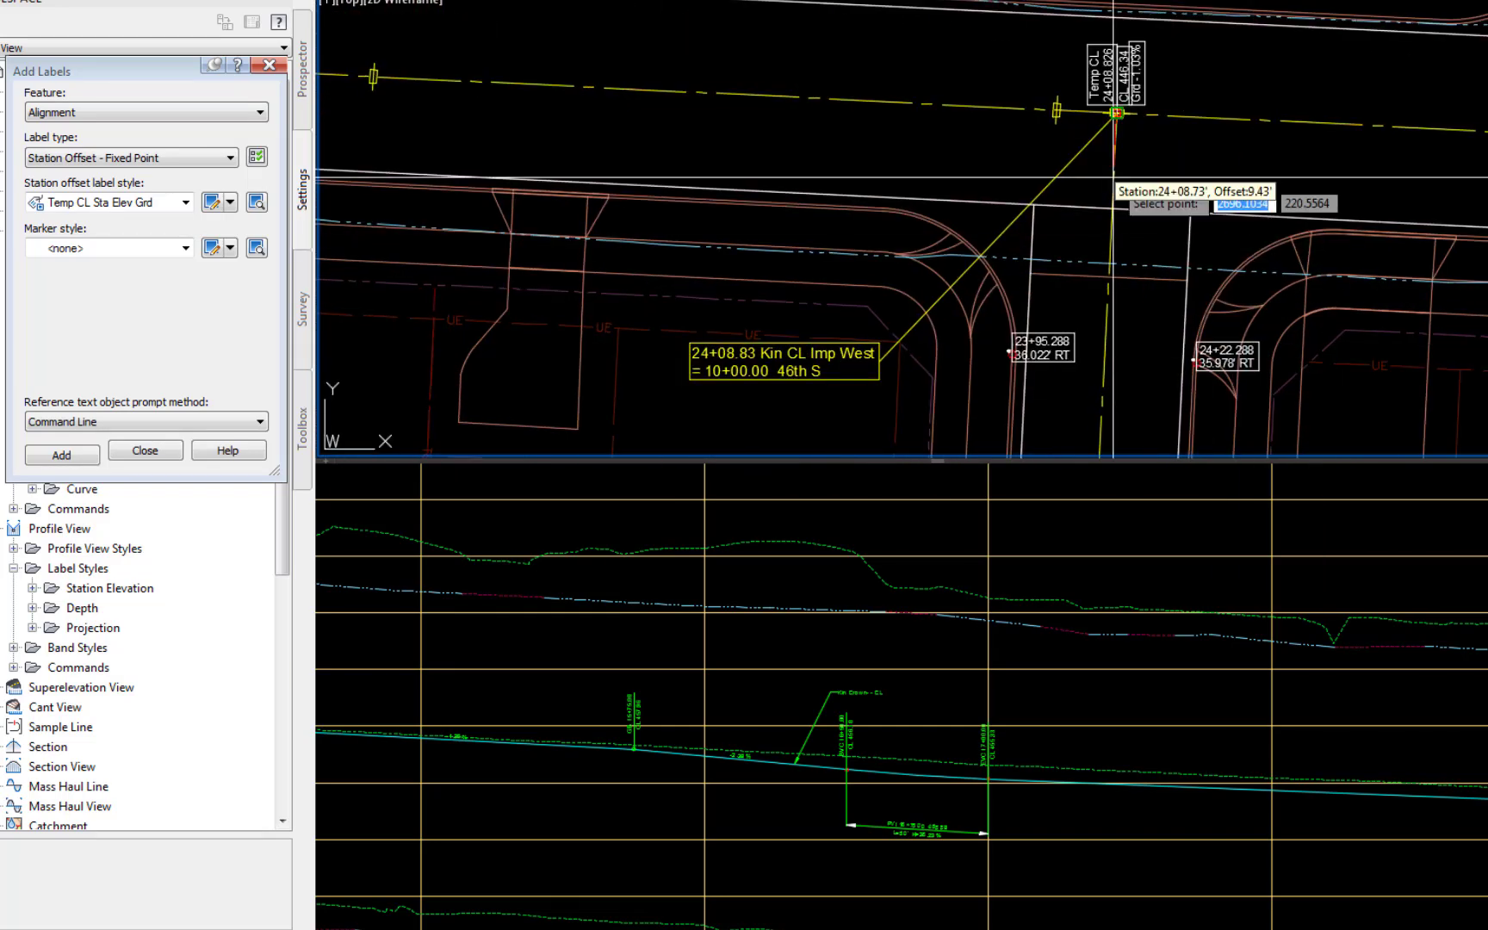